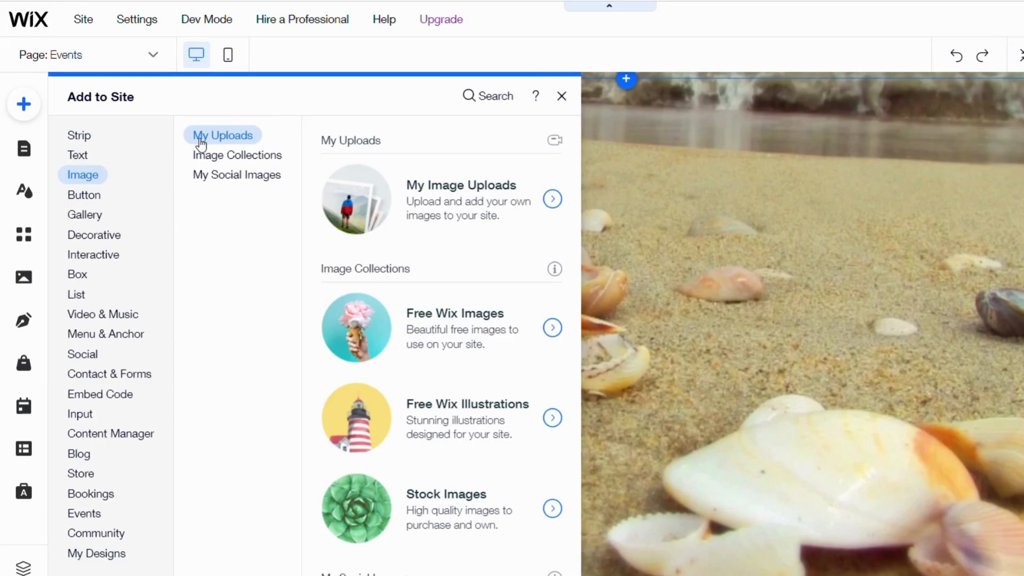
# Step: Add the uploaded image Custom.png from the site files to the Events page
pyautogui.click(436, 186)
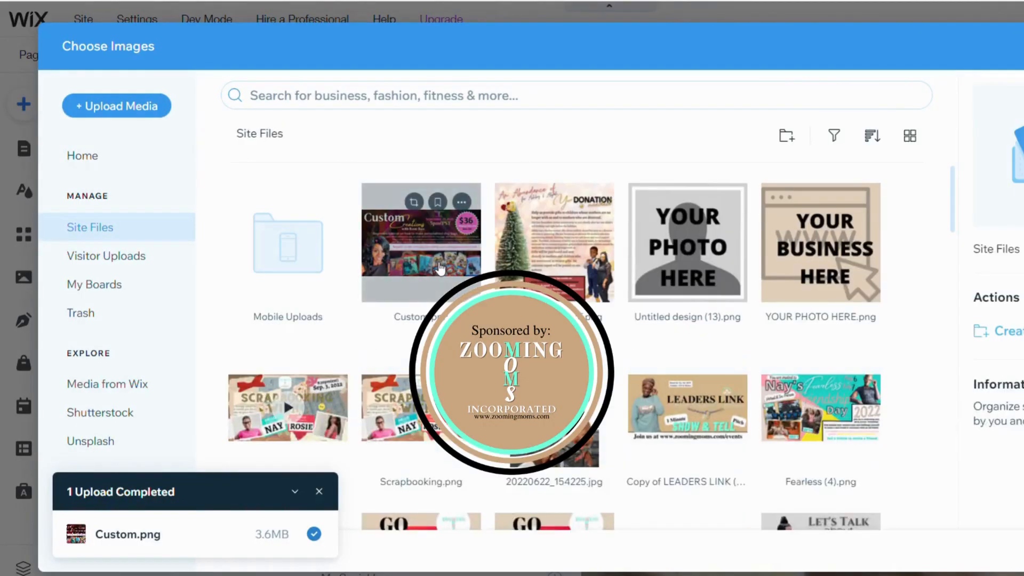
pyautogui.click(440, 268)
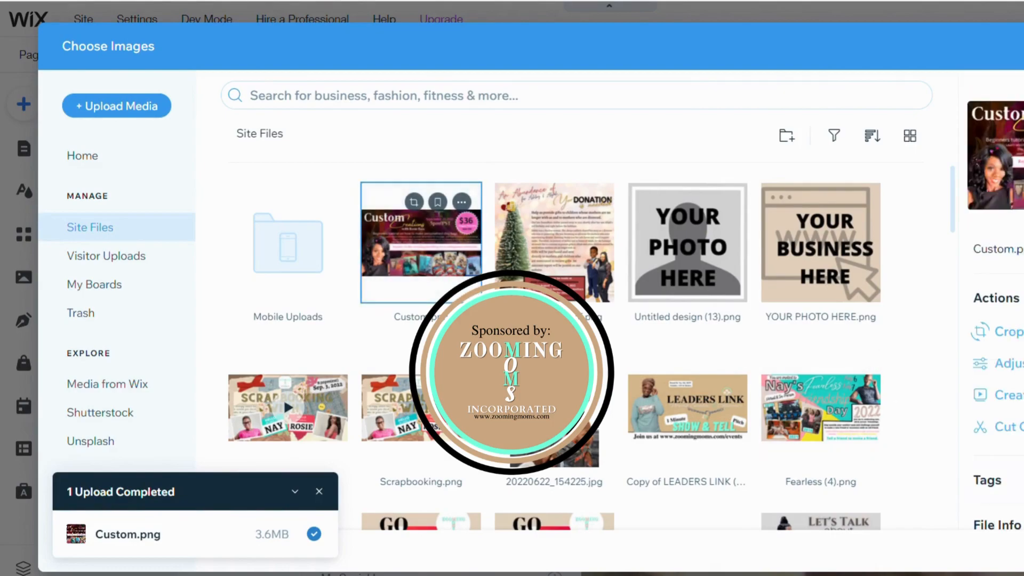
pyautogui.click(1020, 552)
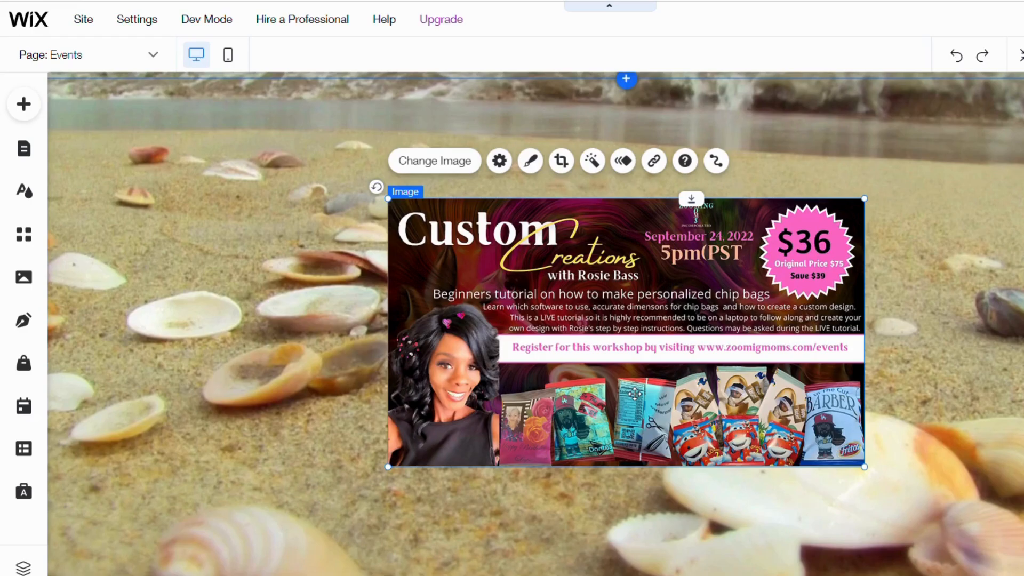
# Step: Review the Events page's existing sections, from the Upcoming Events heading down to the Custom Creations image
pyautogui.scroll(10, 633, 394)
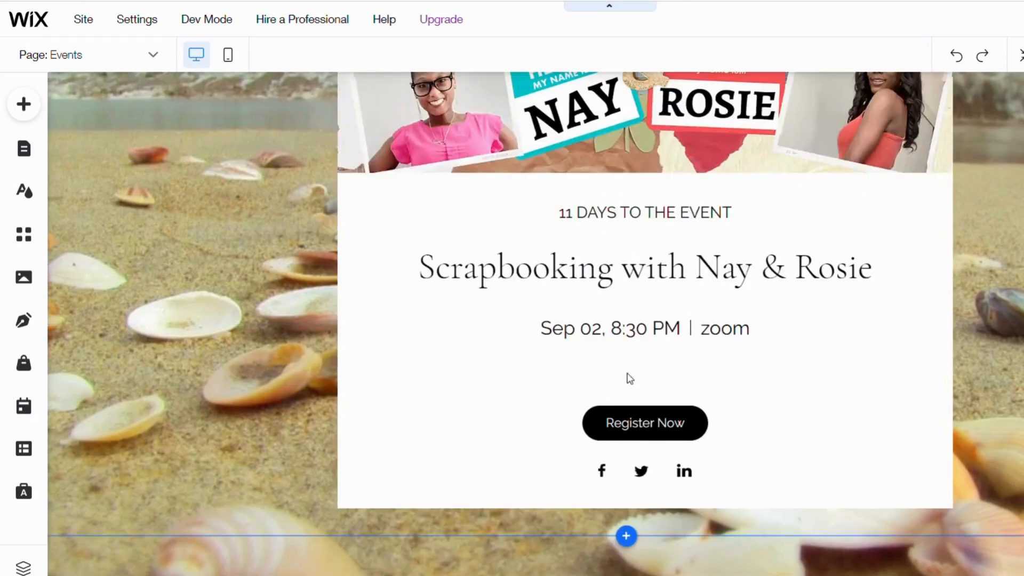
pyautogui.scroll(15, 628, 374)
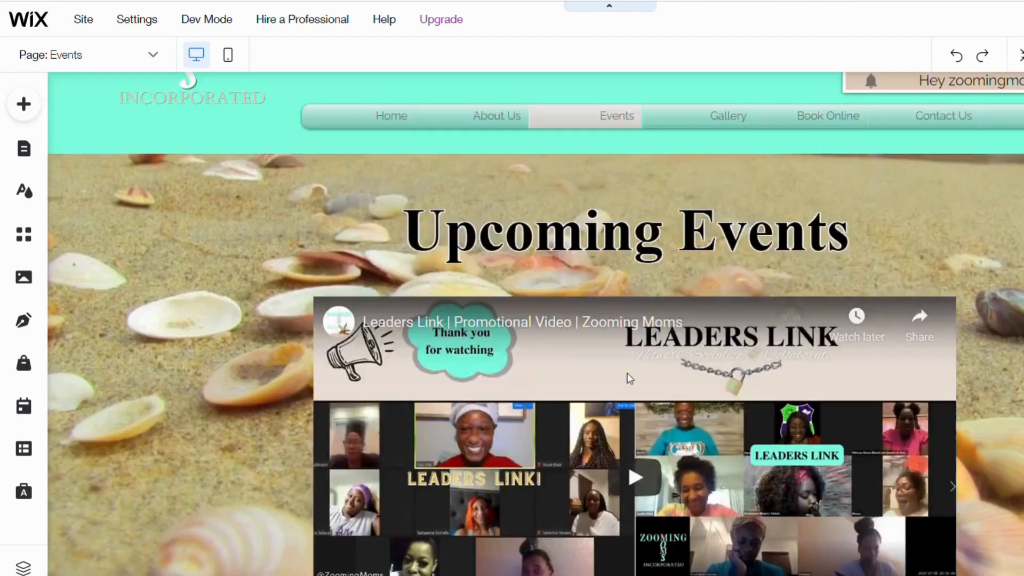
pyautogui.scroll(-12, 627, 378)
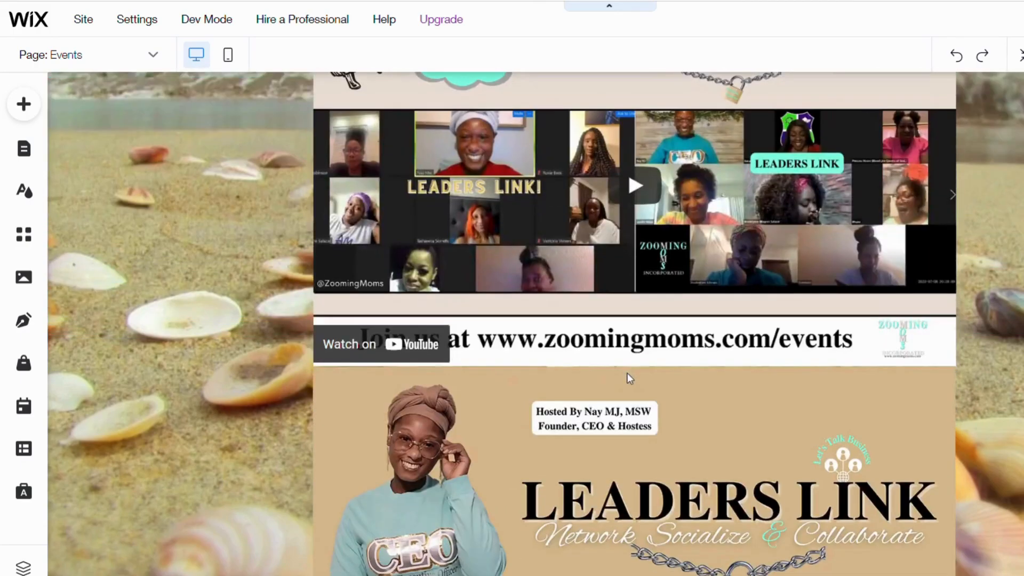
pyautogui.scroll(-6, 628, 378)
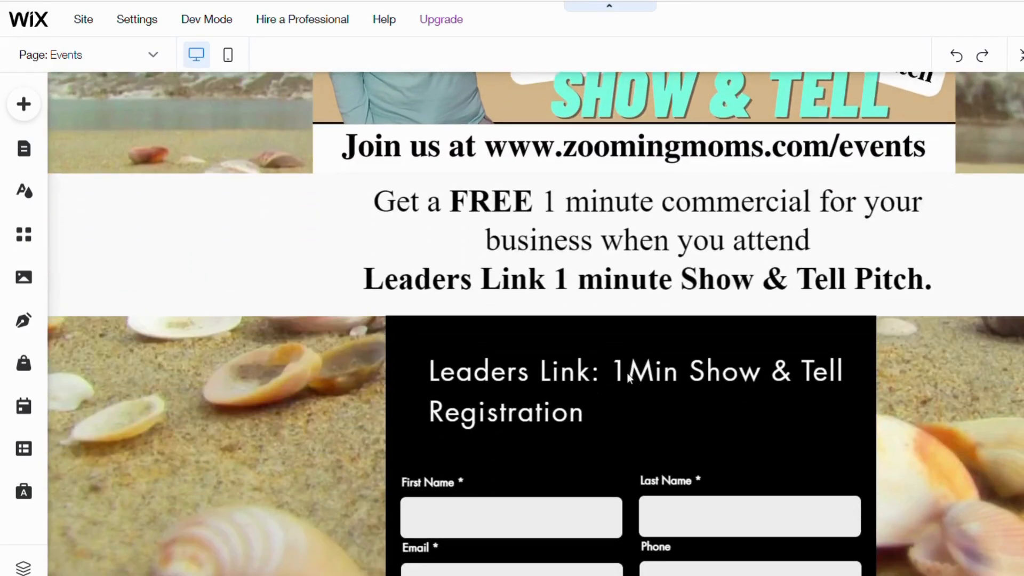
pyautogui.scroll(-10, 628, 376)
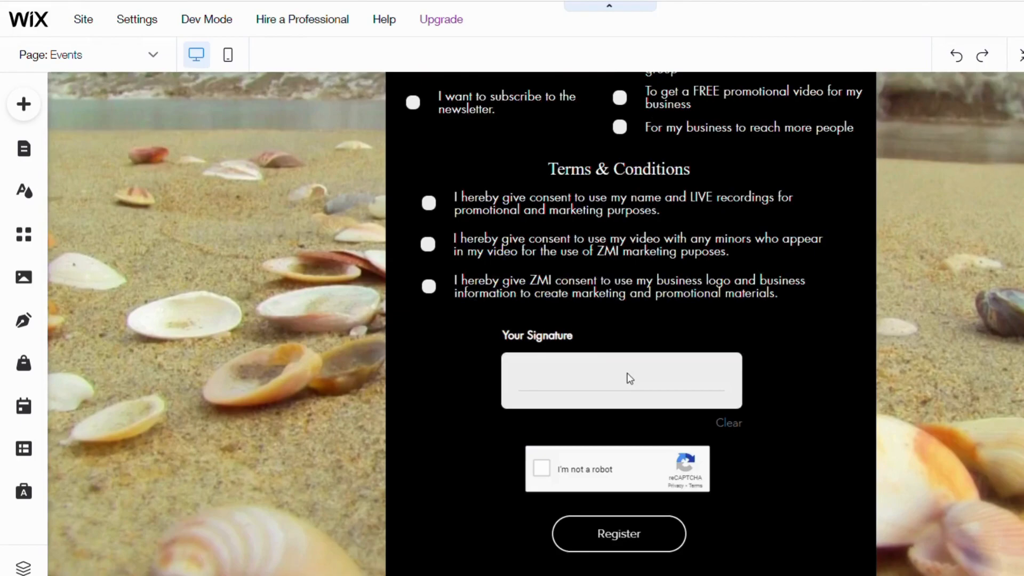
pyautogui.scroll(-8, 628, 378)
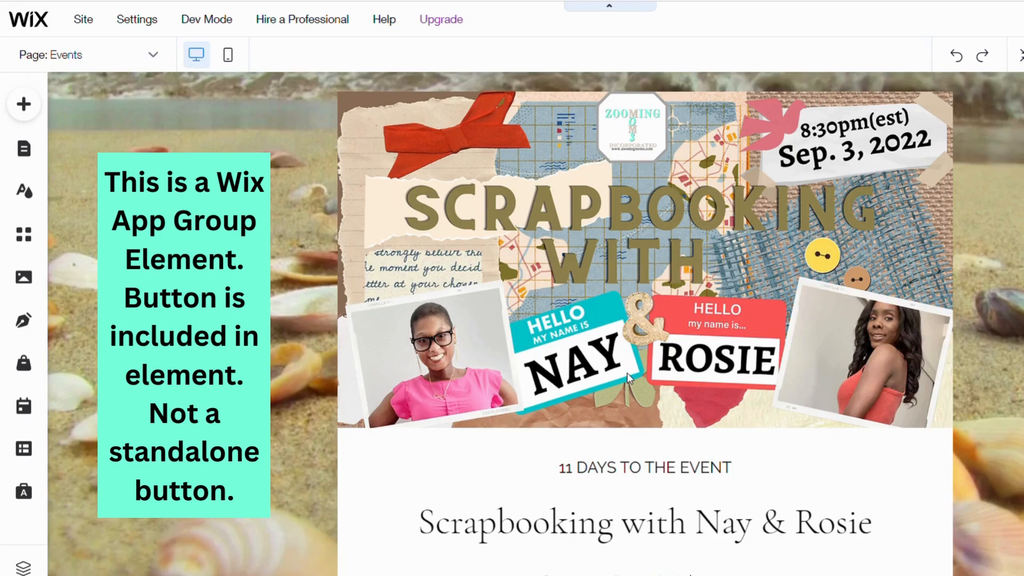
pyautogui.scroll(-10, 627, 373)
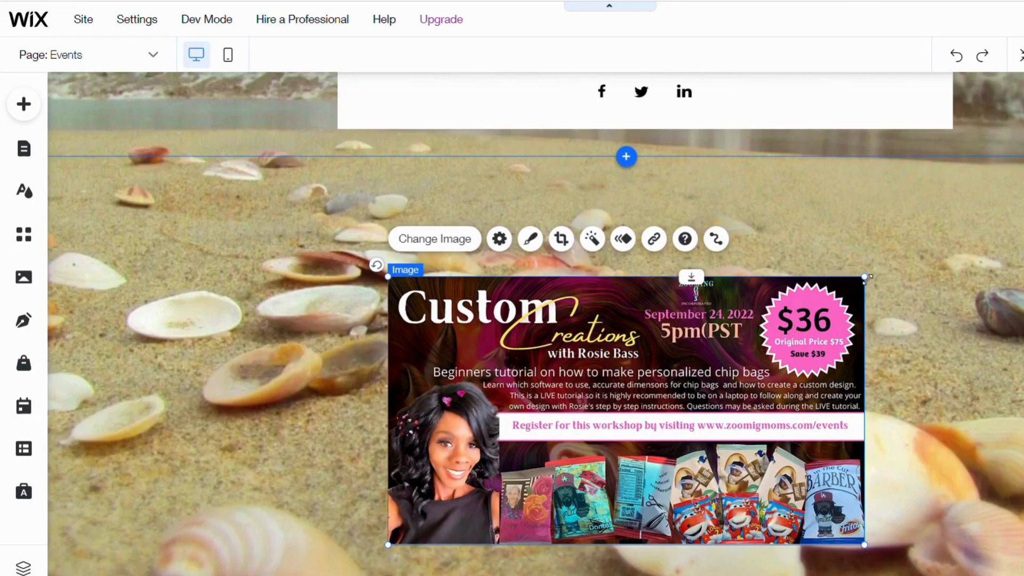
# Step: Enlarge the Custom Creations image to roughly the Scrapbooking event box's width and align it below that box
pyautogui.moveTo(865, 277); pyautogui.dragTo(858, 281)
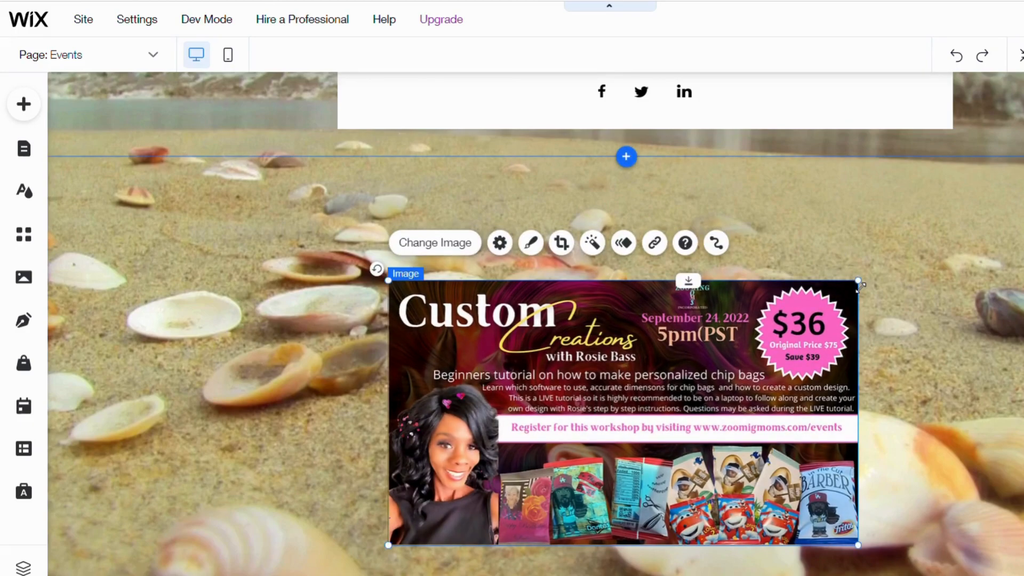
pyautogui.moveTo(860, 283)
pyautogui.mouseDown()
pyautogui.moveTo(875, 262)
pyautogui.moveTo(878, 180)
pyautogui.moveTo(971, 94)
pyautogui.mouseUp()
pyautogui.moveTo(925, 274); pyautogui.dragTo(874, 307)
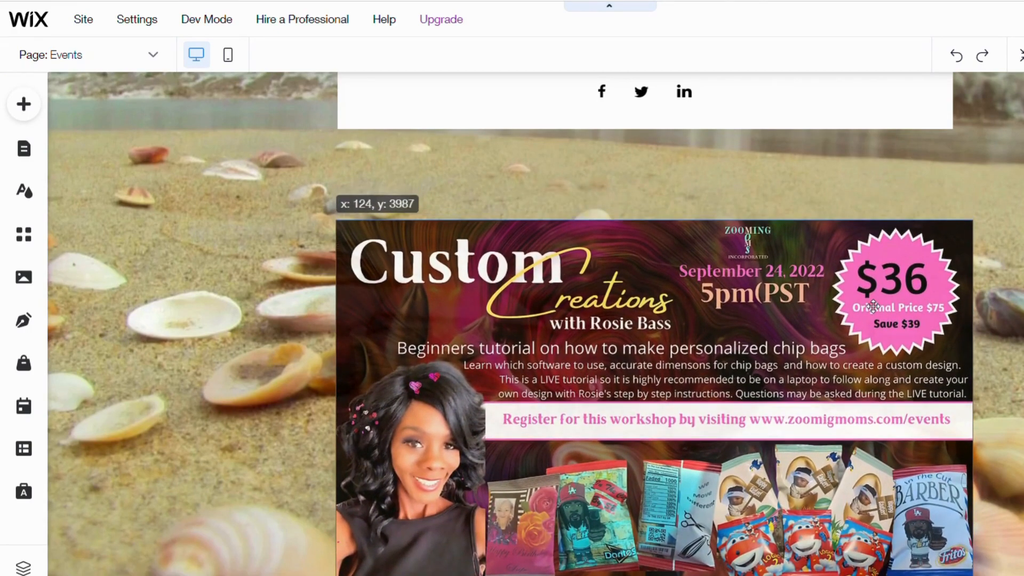
pyautogui.moveTo(874, 307); pyautogui.dragTo(874, 303)
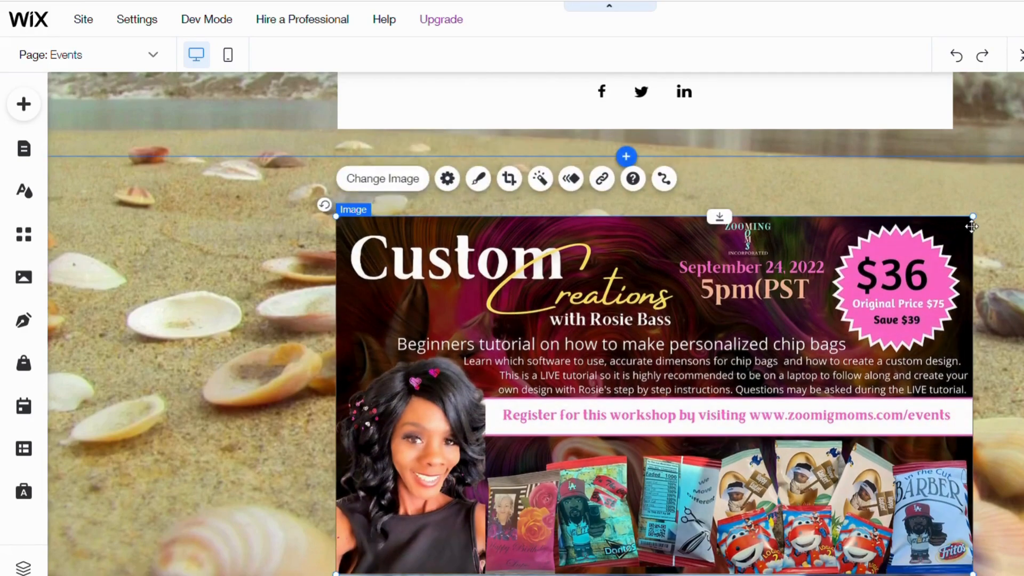
pyautogui.moveTo(977, 219); pyautogui.dragTo(958, 226)
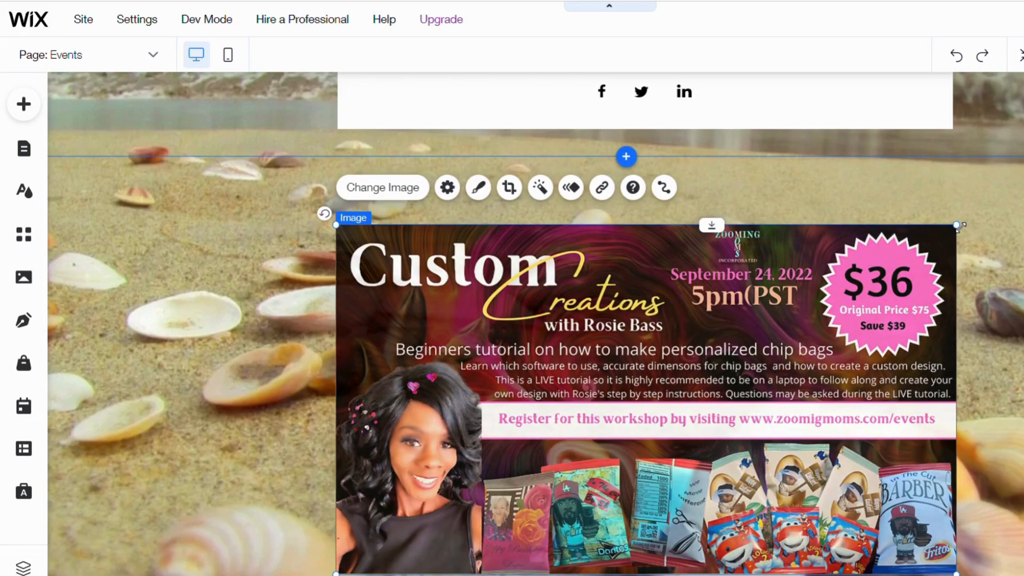
pyautogui.moveTo(958, 227)
pyautogui.mouseDown()
pyautogui.moveTo(888, 267)
pyautogui.moveTo(966, 221)
pyautogui.mouseUp()
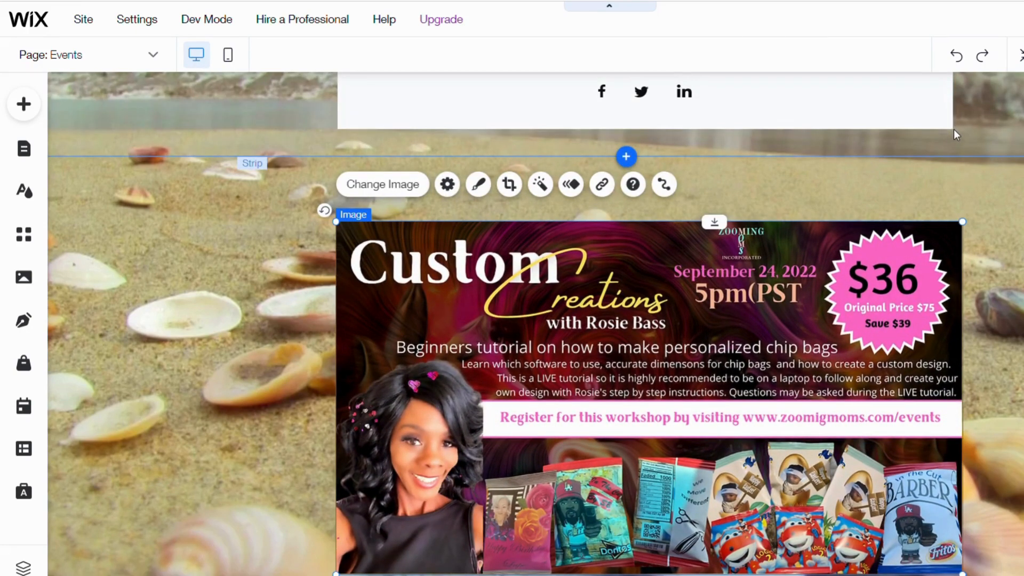
pyautogui.click(954, 134)
pyautogui.scroll(4, 960, 136)
pyautogui.scroll(3, 961, 137)
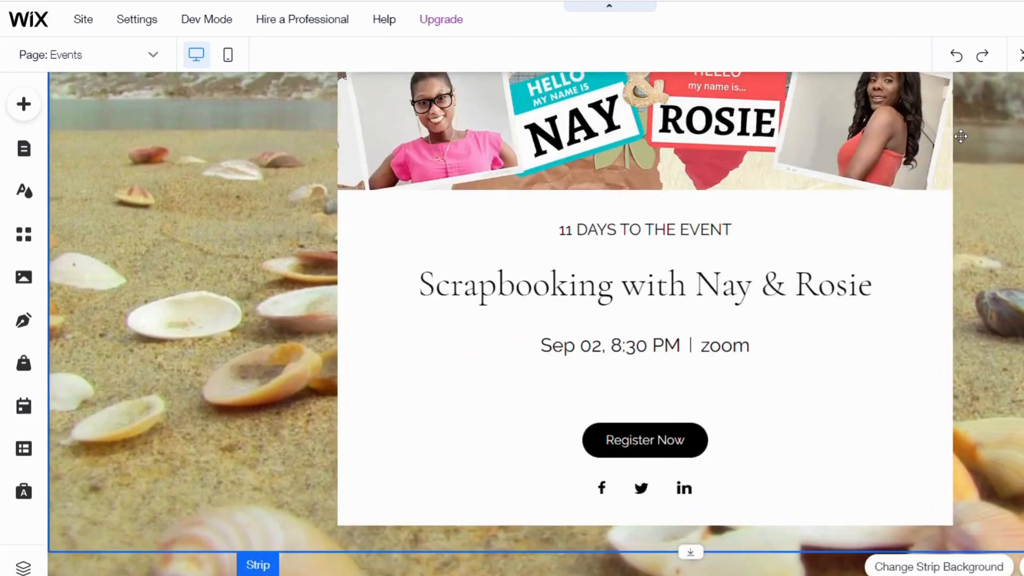
pyautogui.scroll(-10, 955, 160)
pyautogui.scroll(2, 939, 207)
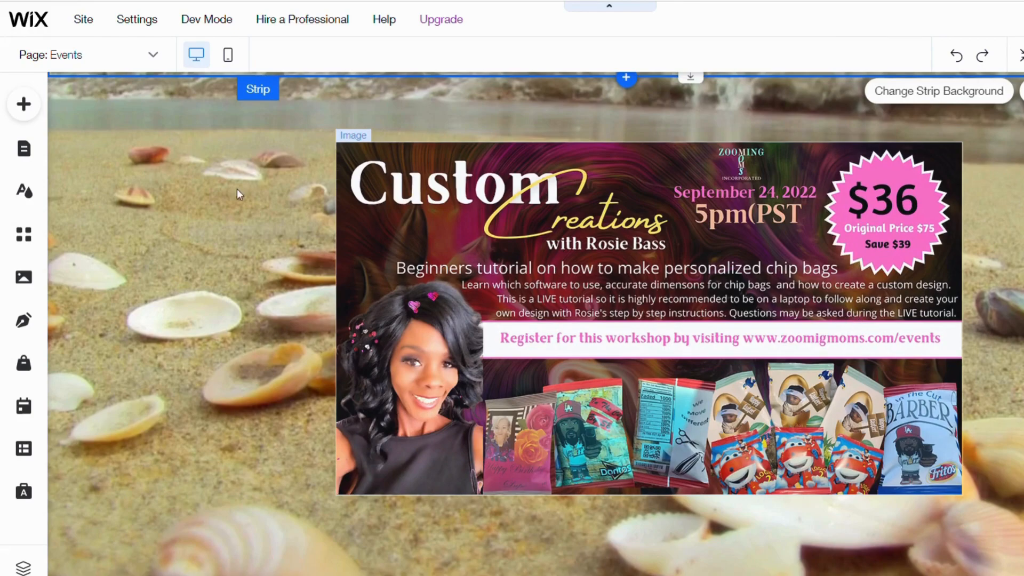
# Step: Switch to the mobile version of the Events page and locate the Custom Creations image in its layout
pyautogui.click(230, 55)
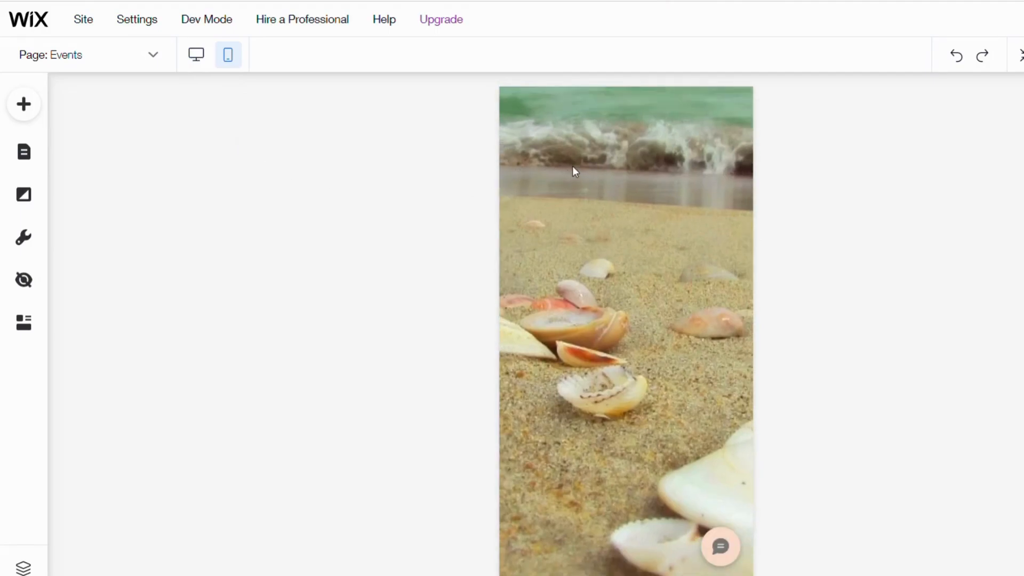
pyautogui.scroll(15, 572, 165)
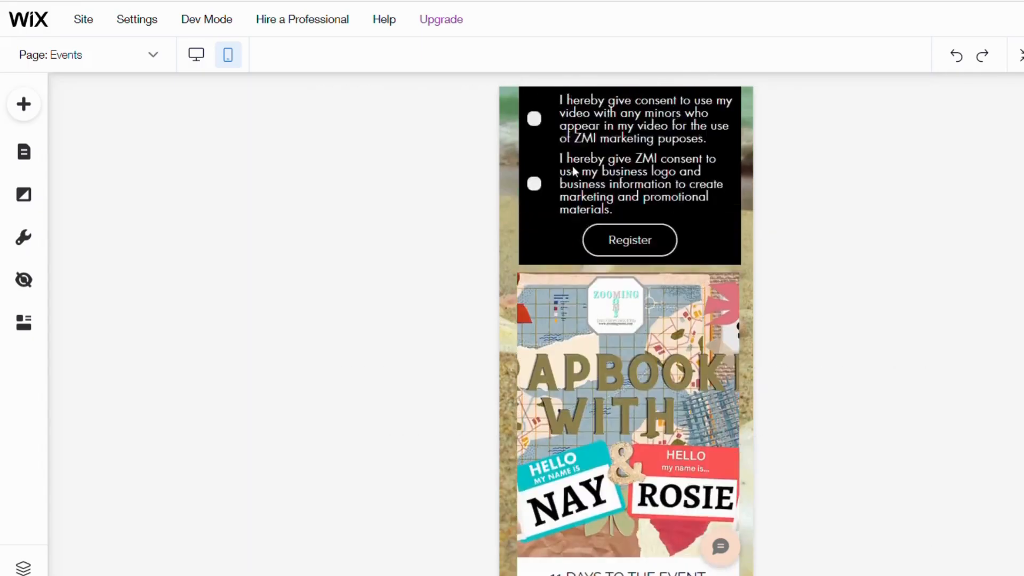
pyautogui.scroll(-10, 572, 165)
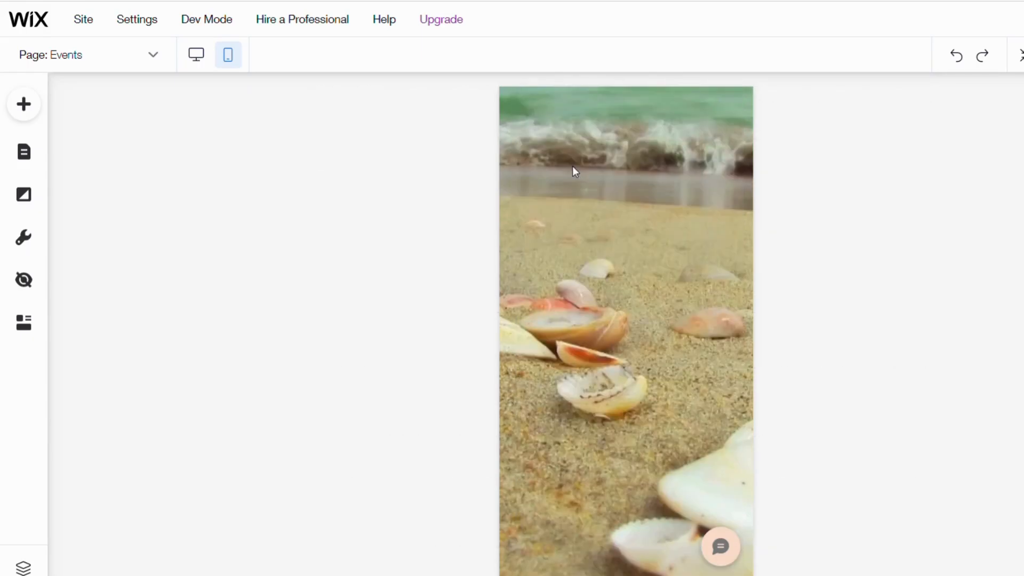
pyautogui.scroll(10, 572, 165)
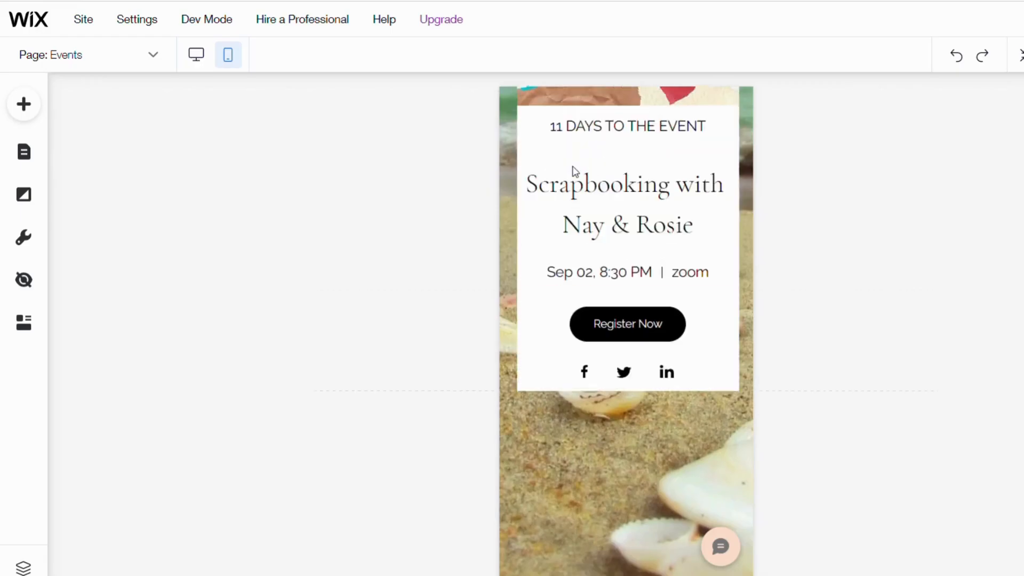
pyautogui.scroll(15, 573, 171)
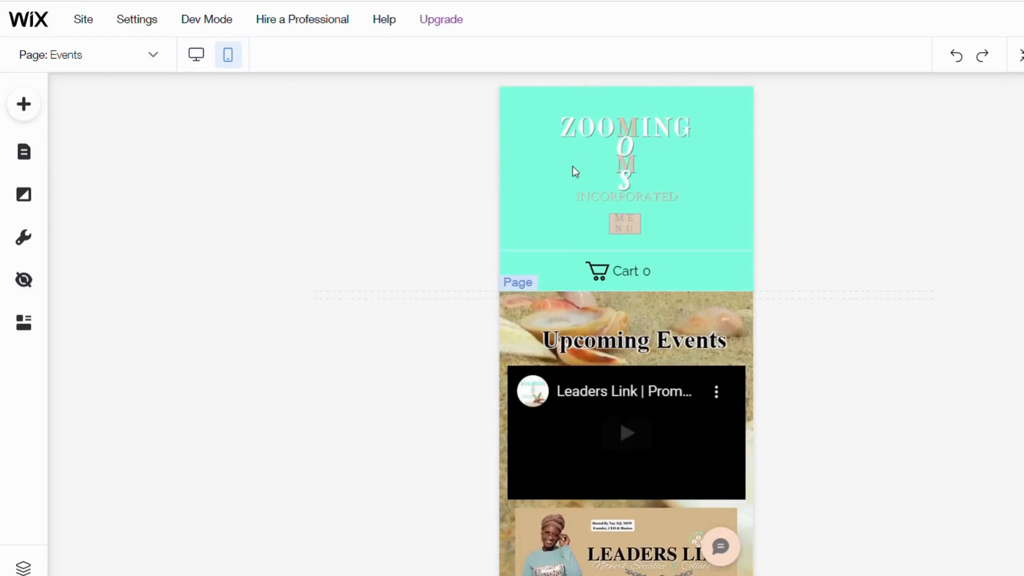
pyautogui.scroll(-10, 572, 167)
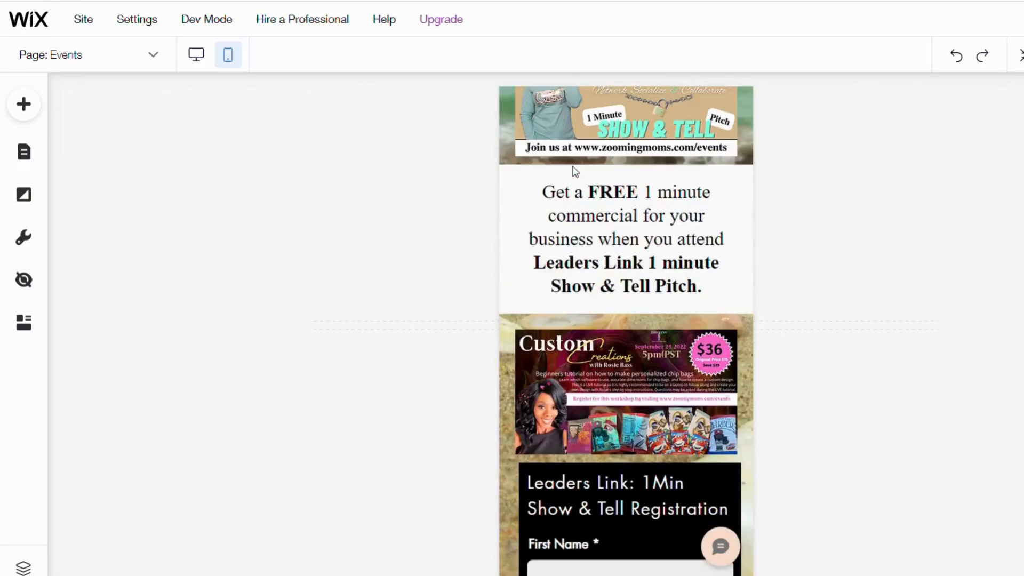
pyautogui.scroll(2, 606, 177)
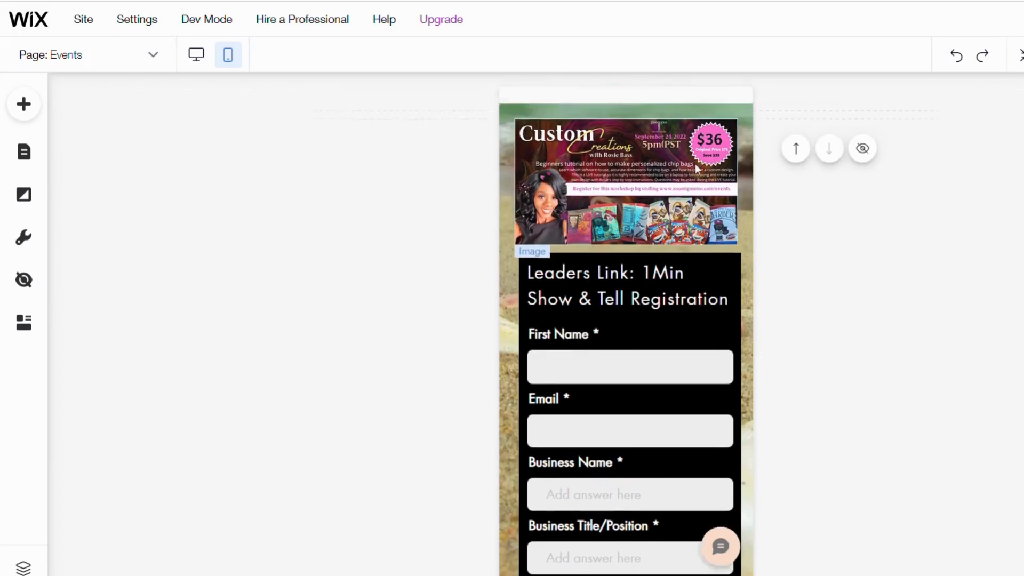
pyautogui.scroll(-2, 613, 205)
pyautogui.scroll(3, 610, 200)
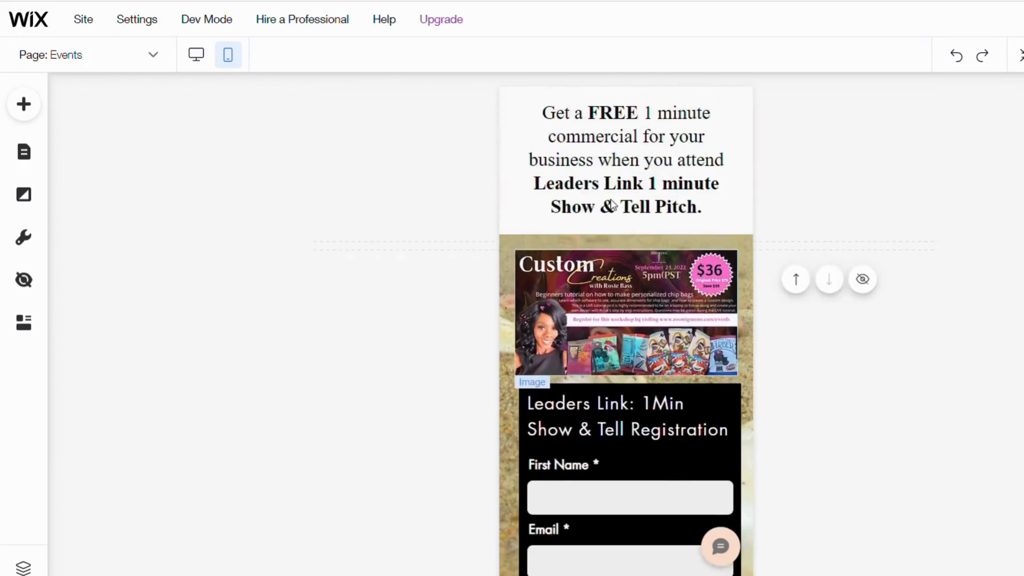
pyautogui.scroll(-2, 608, 203)
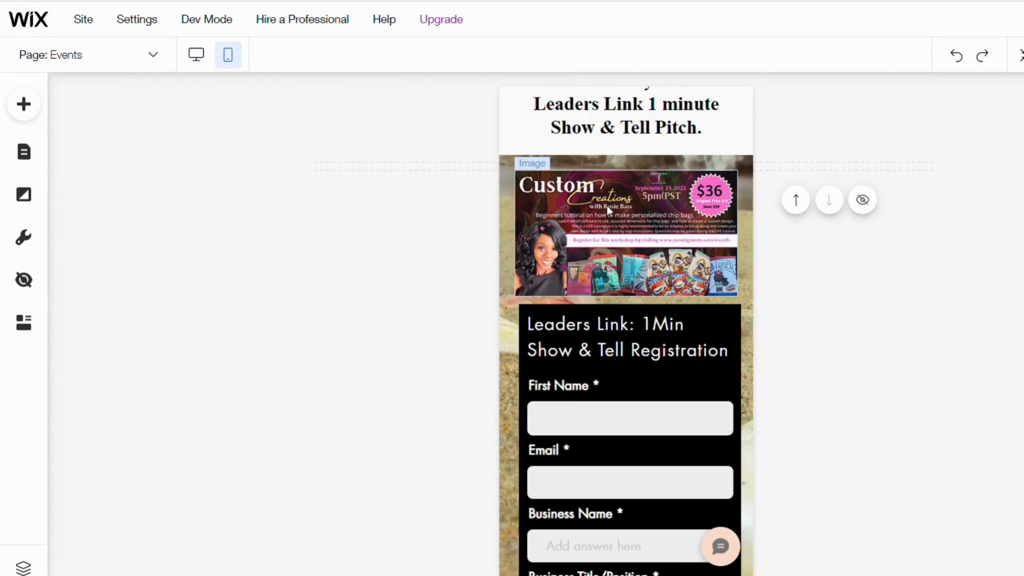
pyautogui.scroll(3, 611, 385)
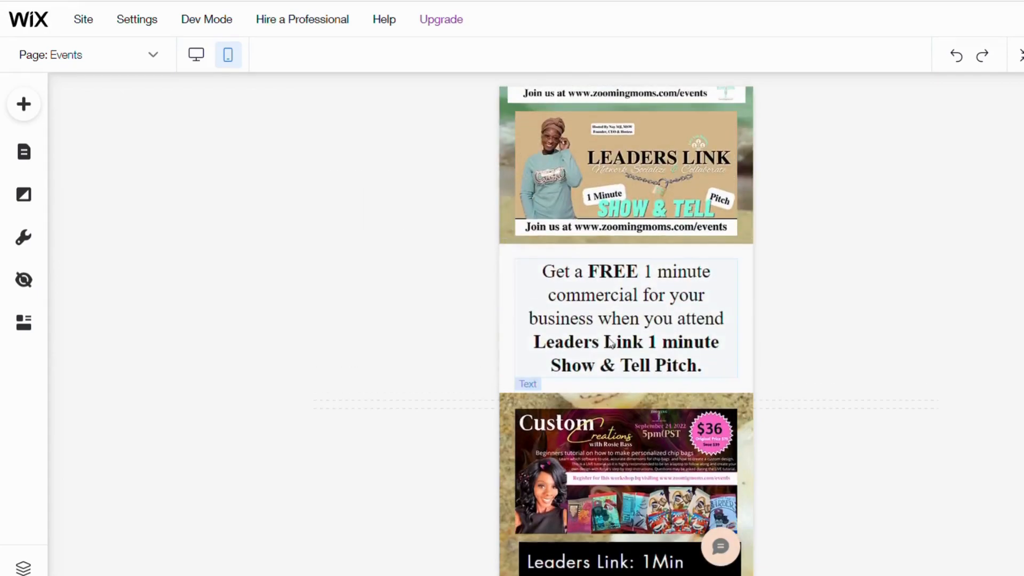
# Step: Move the Custom Creations image from above the Leaders Link registration form to below the Scrapbooking event in the mobile layout
pyautogui.click(615, 411)
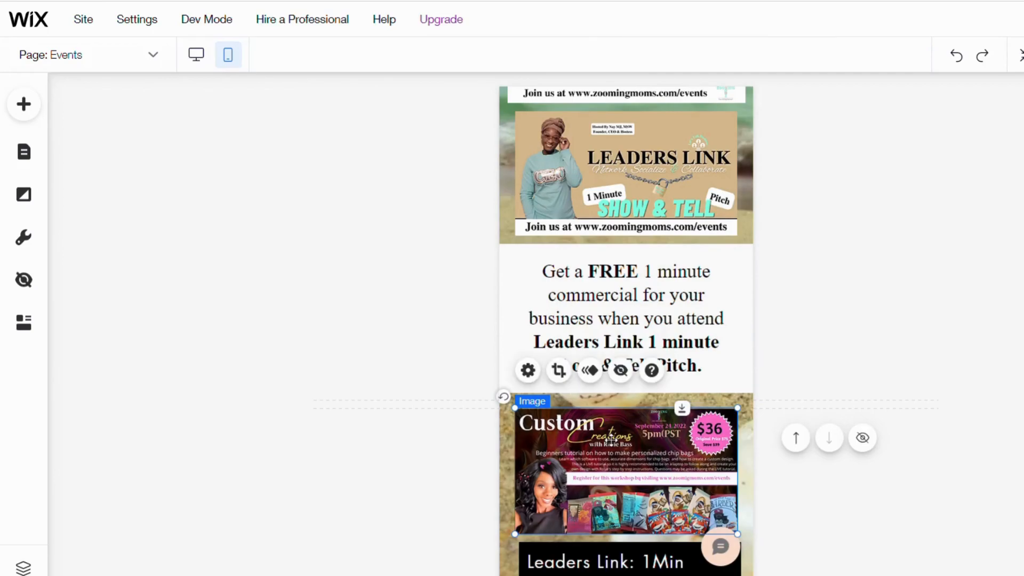
pyautogui.scroll(-3, 611, 441)
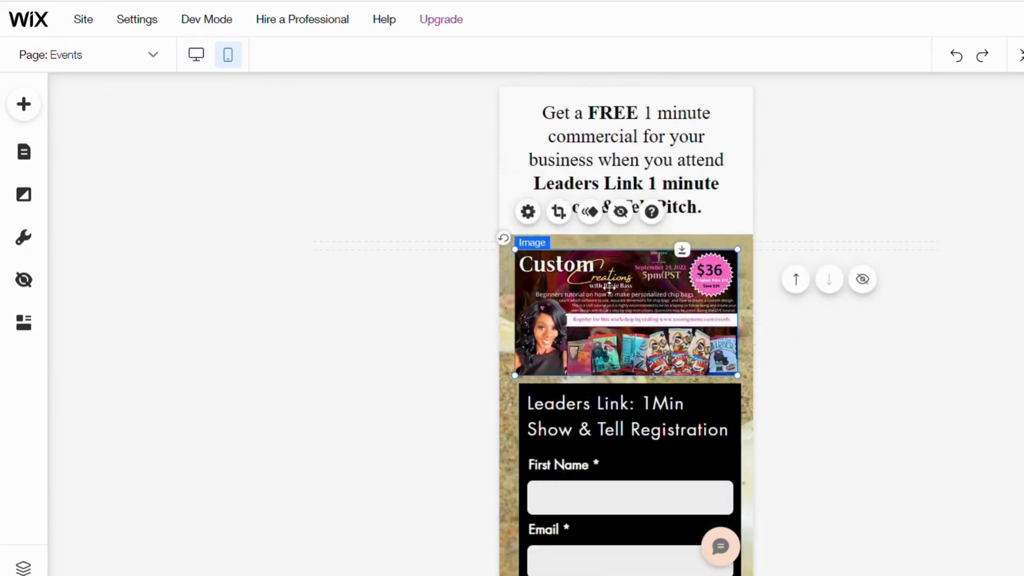
pyautogui.scroll(-3, 610, 286)
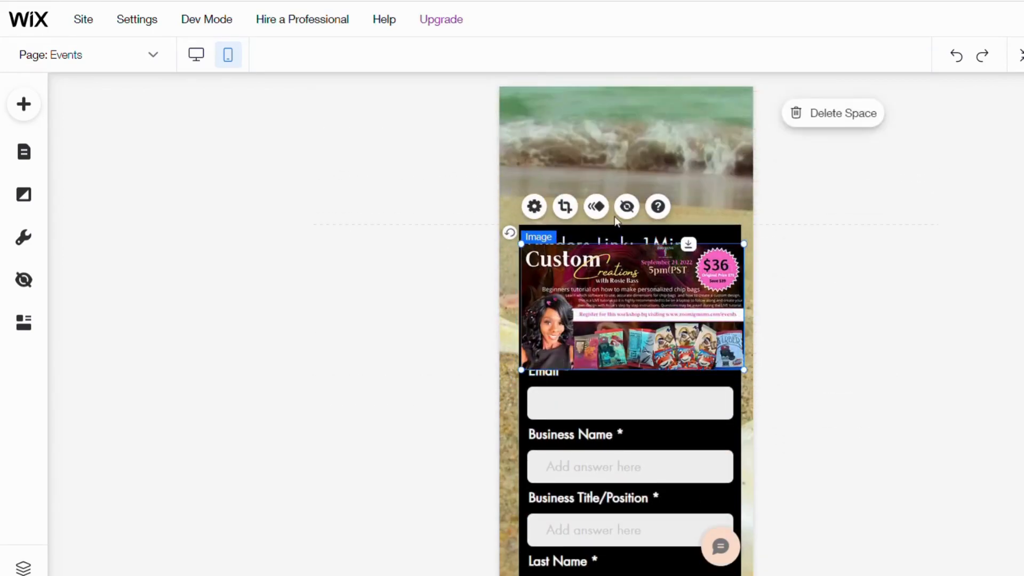
pyautogui.scroll(-10, 612, 319)
pyautogui.moveTo(617, 288)
pyautogui.mouseDown()
pyautogui.moveTo(612, 319)
pyautogui.moveTo(611, 286)
pyautogui.mouseUp()
pyautogui.scroll(-19, 611, 319)
pyautogui.scroll(-3, 612, 313)
pyautogui.scroll(10, 702, 220)
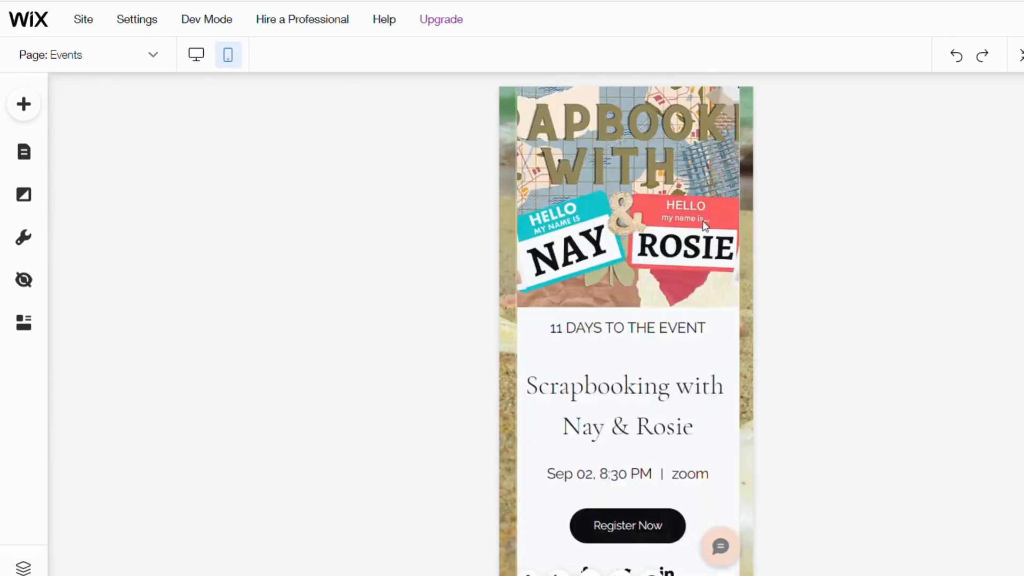
# Step: Delete the empty space above the Leaders Link registration form and check the Custom Creations image's placement below the Scrapbooking event
pyautogui.scroll(12, 703, 220)
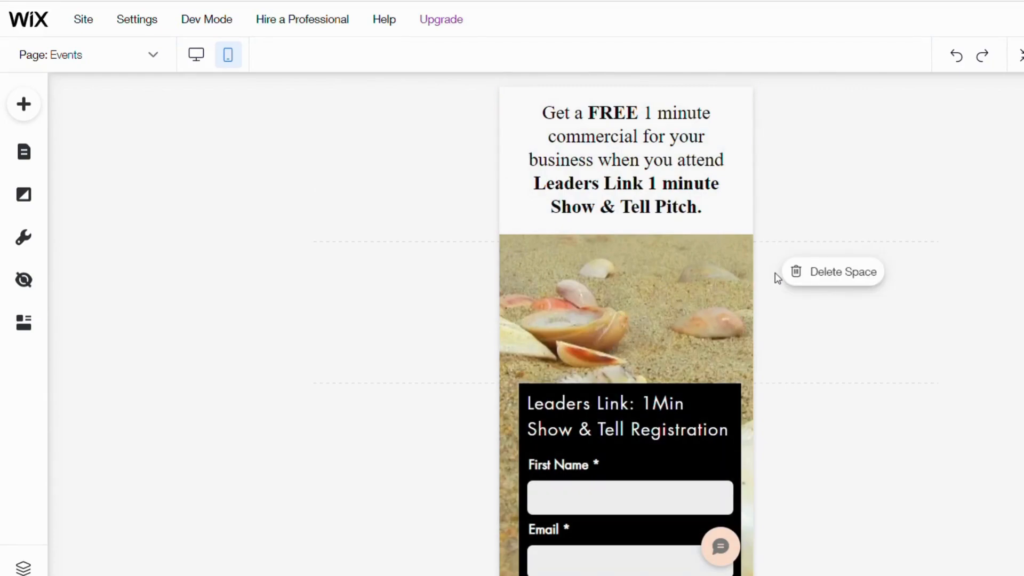
pyautogui.click(811, 278)
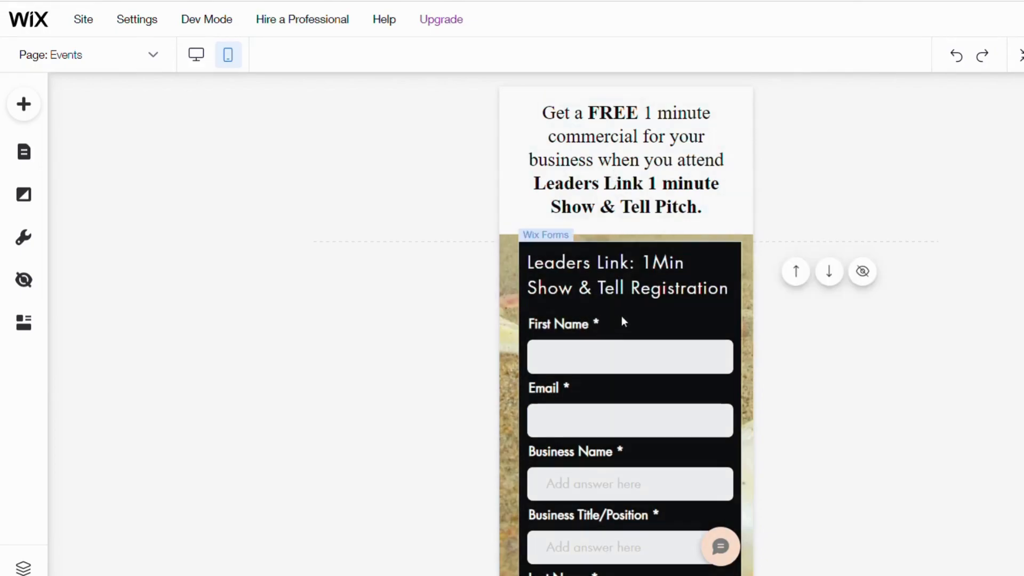
pyautogui.scroll(-4, 622, 316)
pyautogui.scroll(-15, 625, 320)
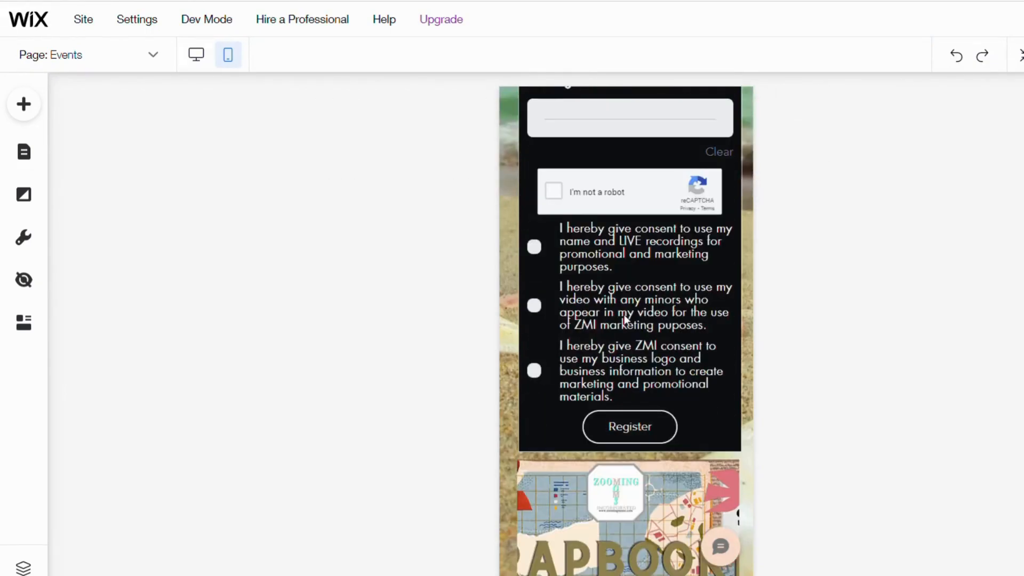
pyautogui.scroll(-13, 624, 315)
pyautogui.scroll(3, 624, 315)
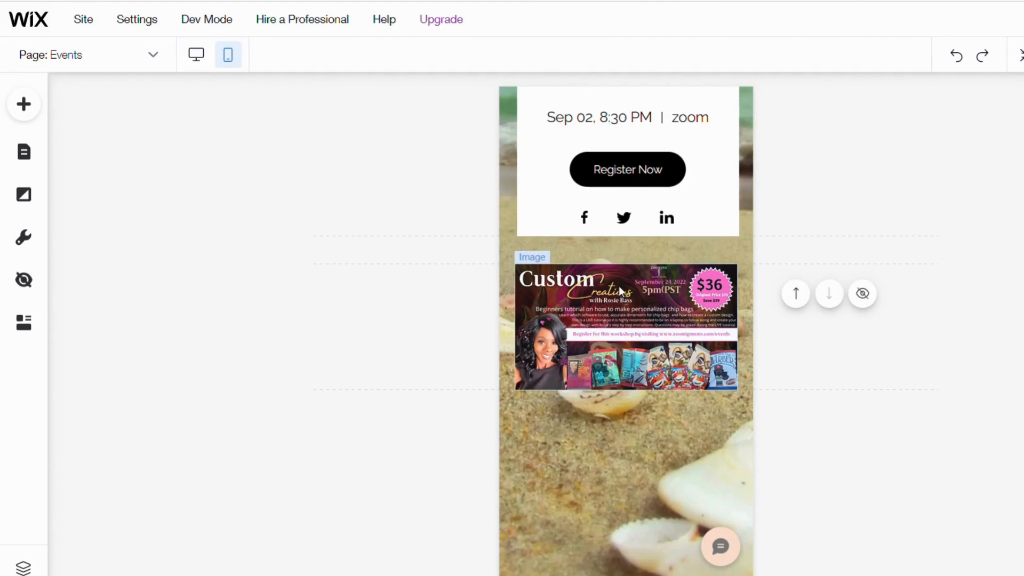
# Step: Move the Custom Creations image slightly lower in the mobile layout, and return to the desktop version of the Events page
pyautogui.click(621, 290)
pyautogui.moveTo(626, 292); pyautogui.dragTo(624, 334)
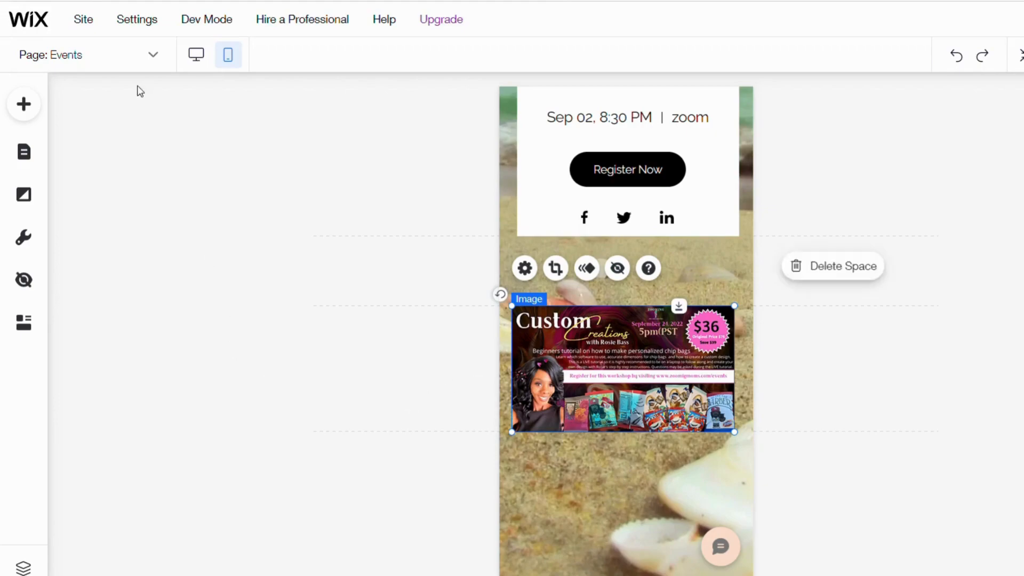
pyautogui.click(208, 63)
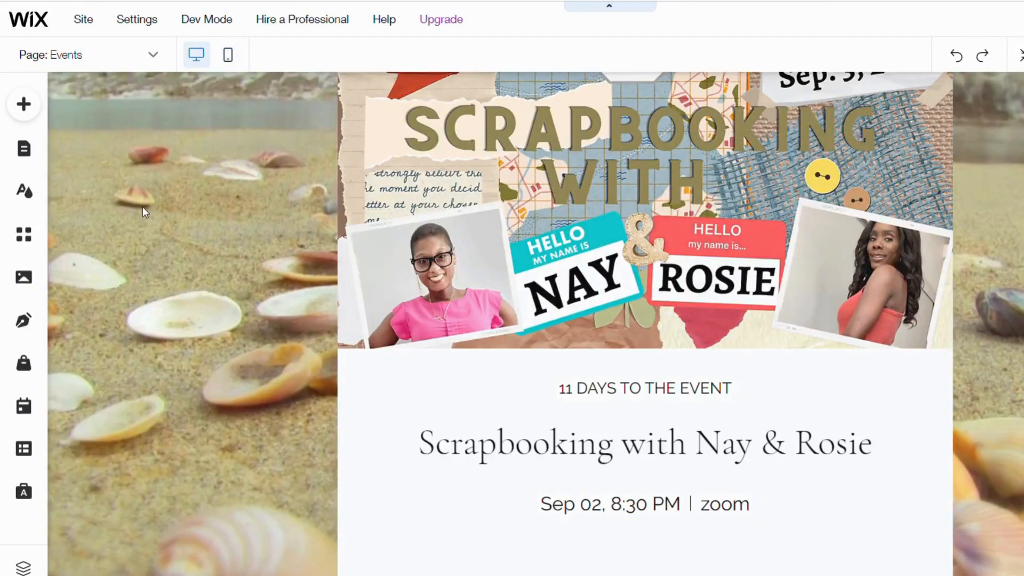
# Step: Add a teal themed button just below the Custom Creations image, widen it to over a third of the image's width and centre it
pyautogui.scroll(-10, 367, 254)
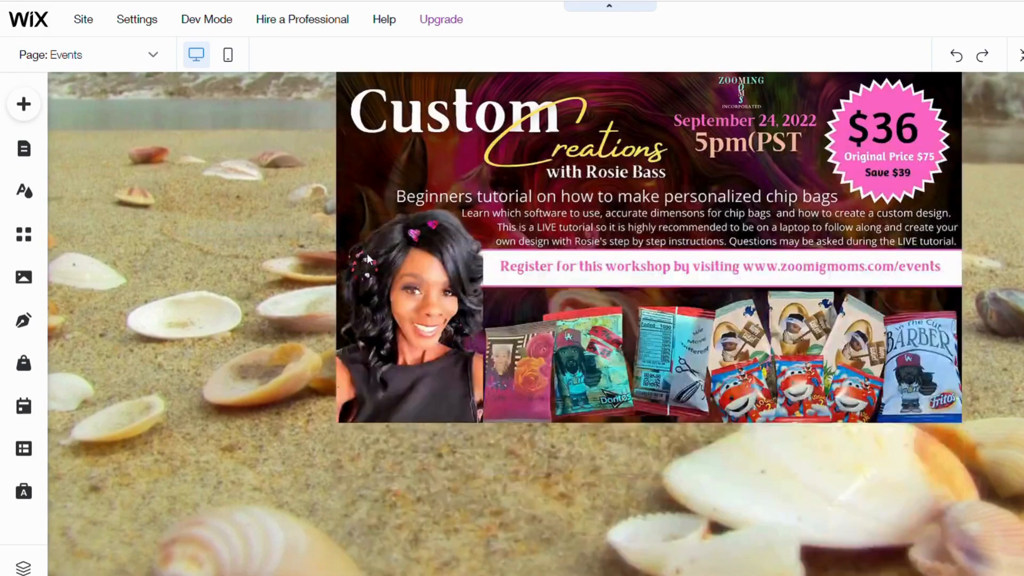
pyautogui.scroll(2, 367, 254)
pyautogui.scroll(1, 367, 254)
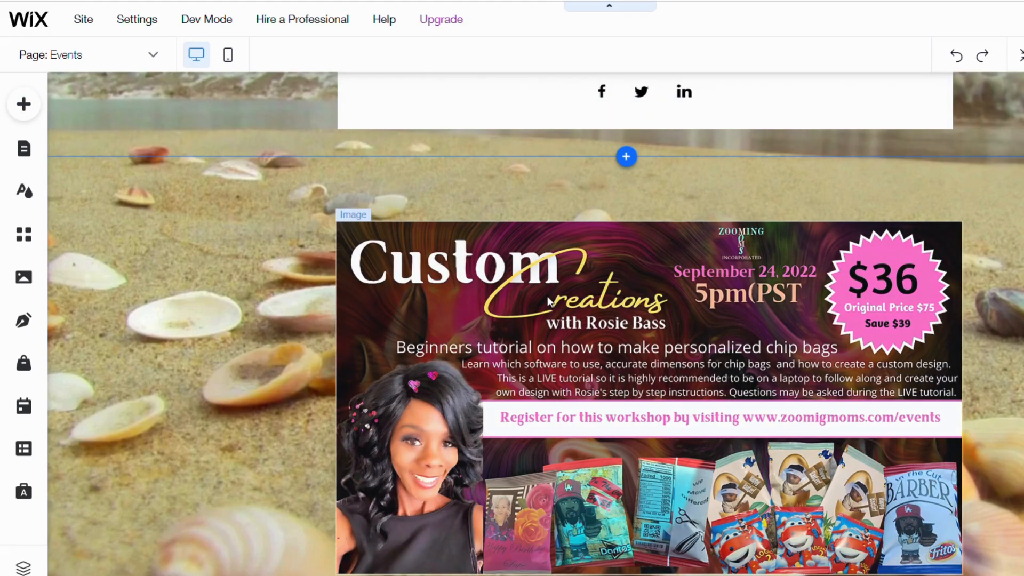
pyautogui.scroll(-3, 530, 312)
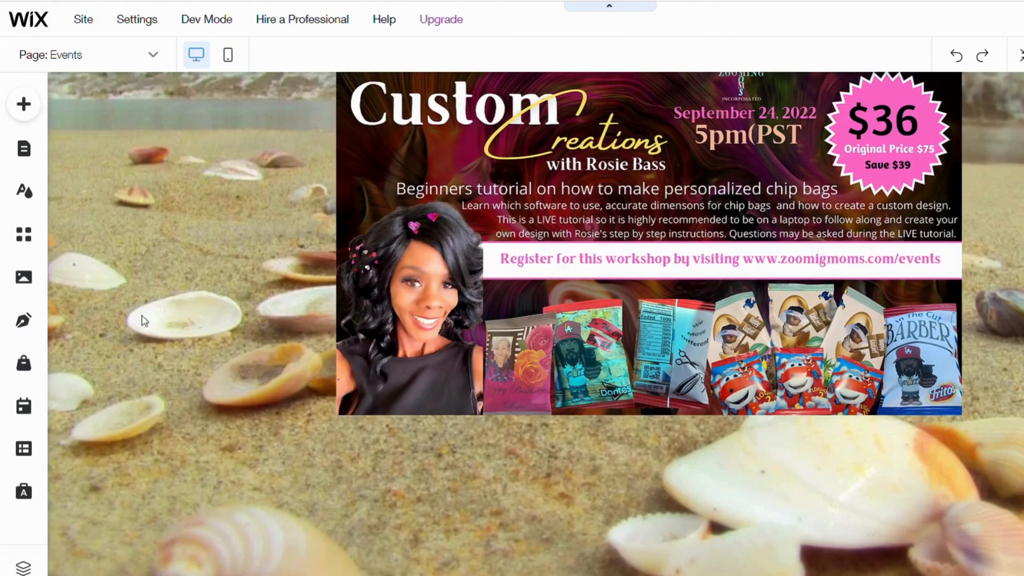
pyautogui.click(23, 105)
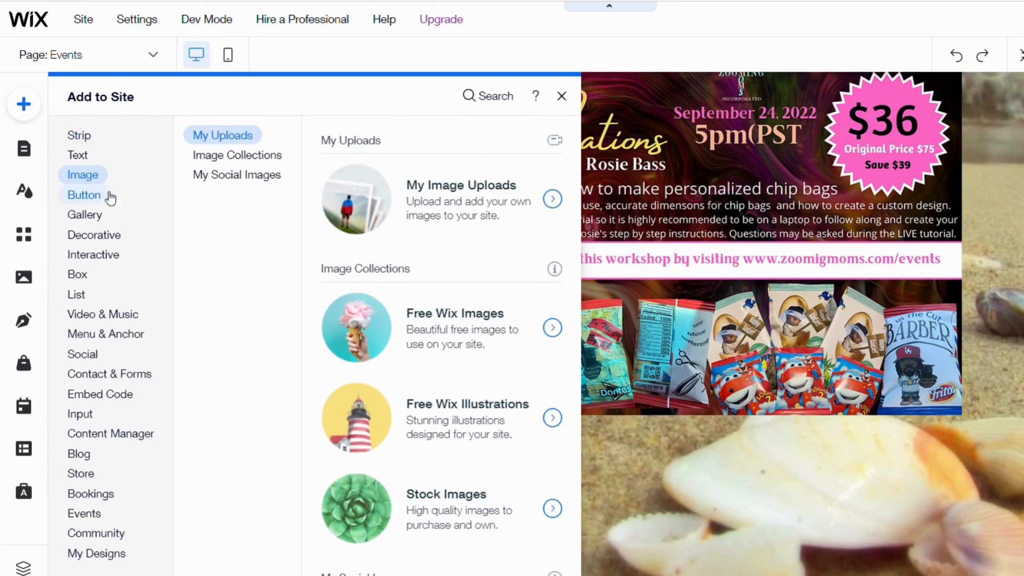
pyautogui.click(88, 197)
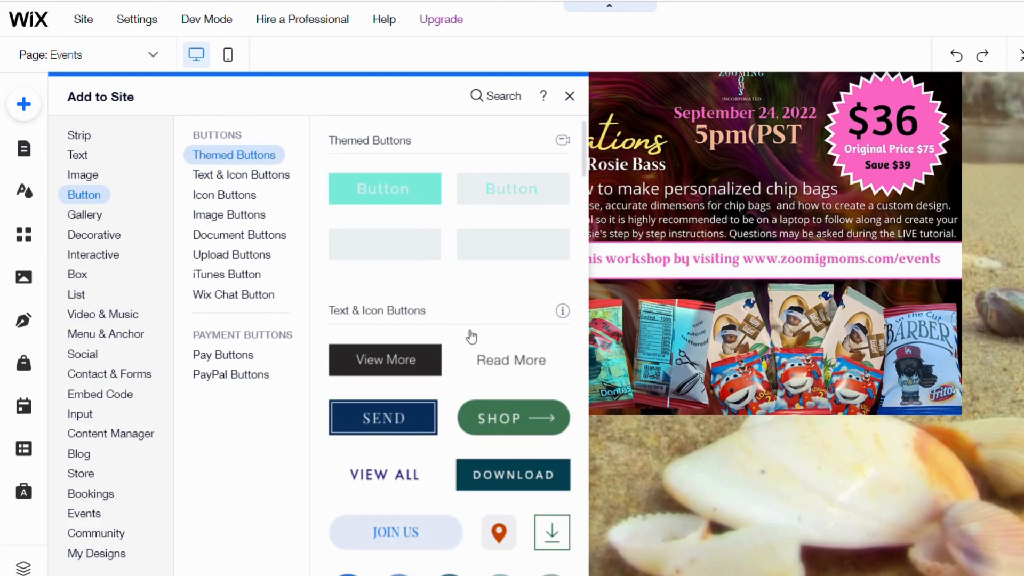
pyautogui.click(408, 196)
pyautogui.moveTo(630, 315); pyautogui.dragTo(656, 434)
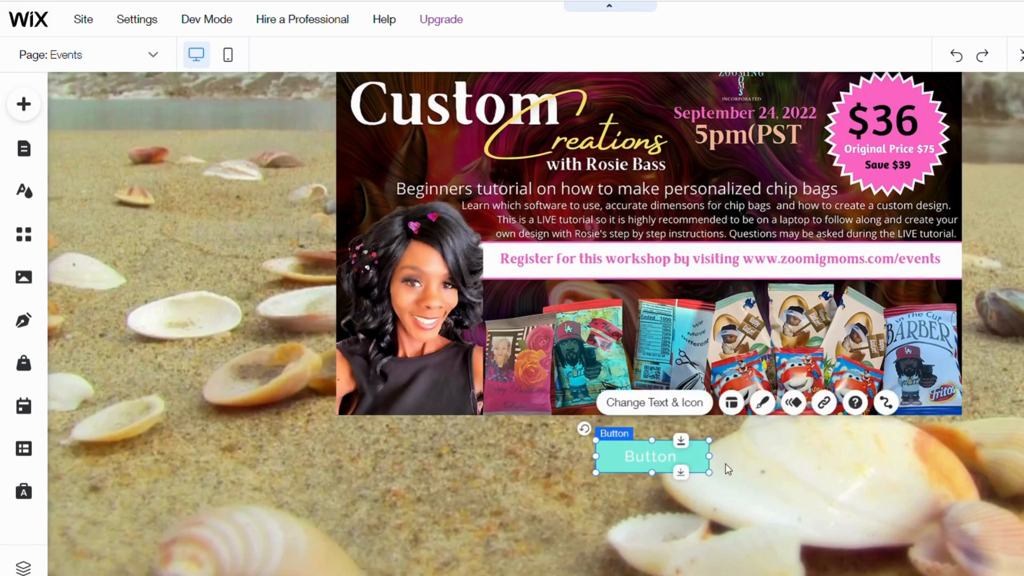
pyautogui.moveTo(709, 472); pyautogui.dragTo(930, 491)
pyautogui.moveTo(827, 483); pyautogui.dragTo(719, 478)
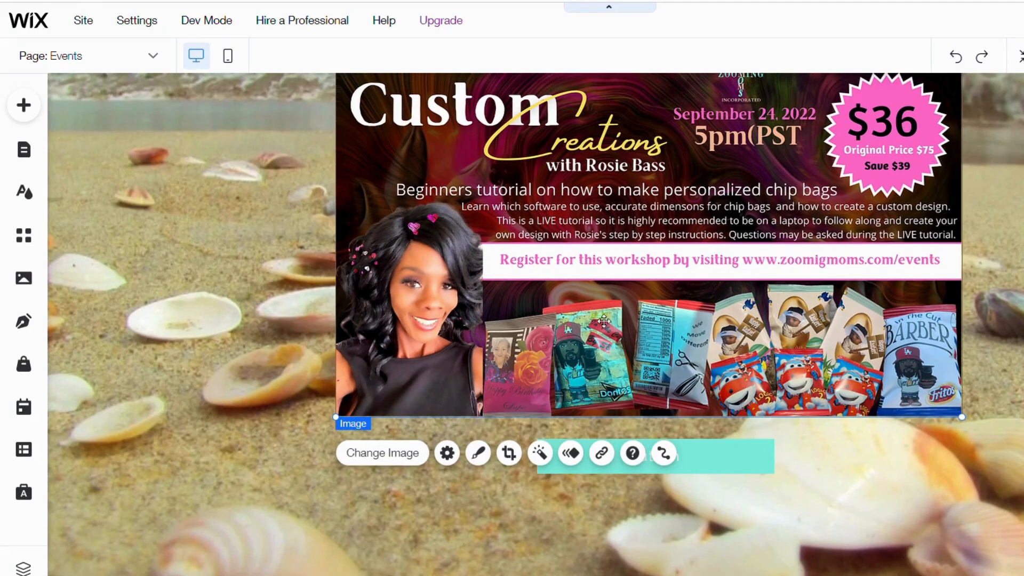
# Step: Change the new button's label to "Register for Custom Creations"
pyautogui.click(693, 453)
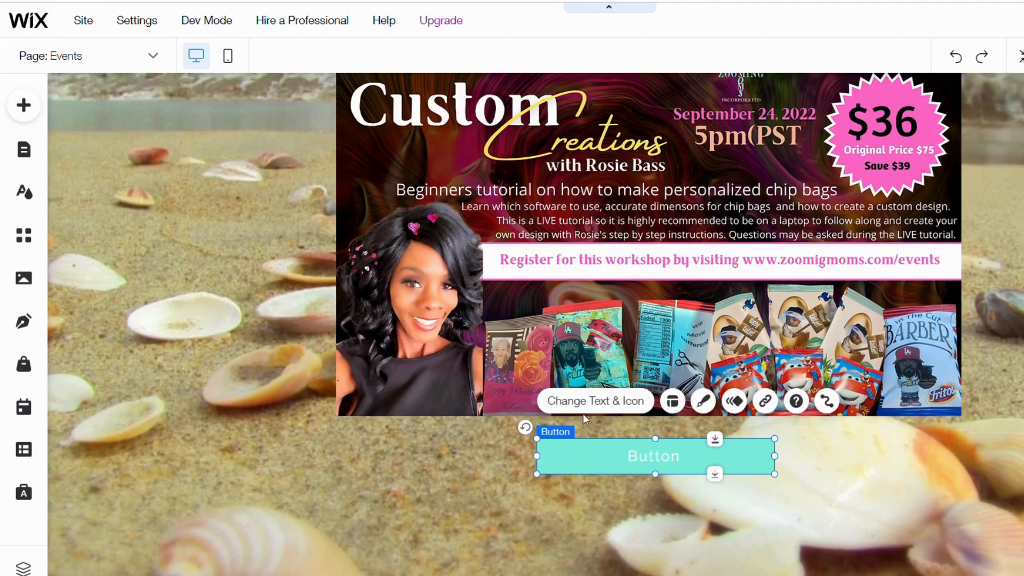
pyautogui.click(589, 401)
pyautogui.click(404, 394)
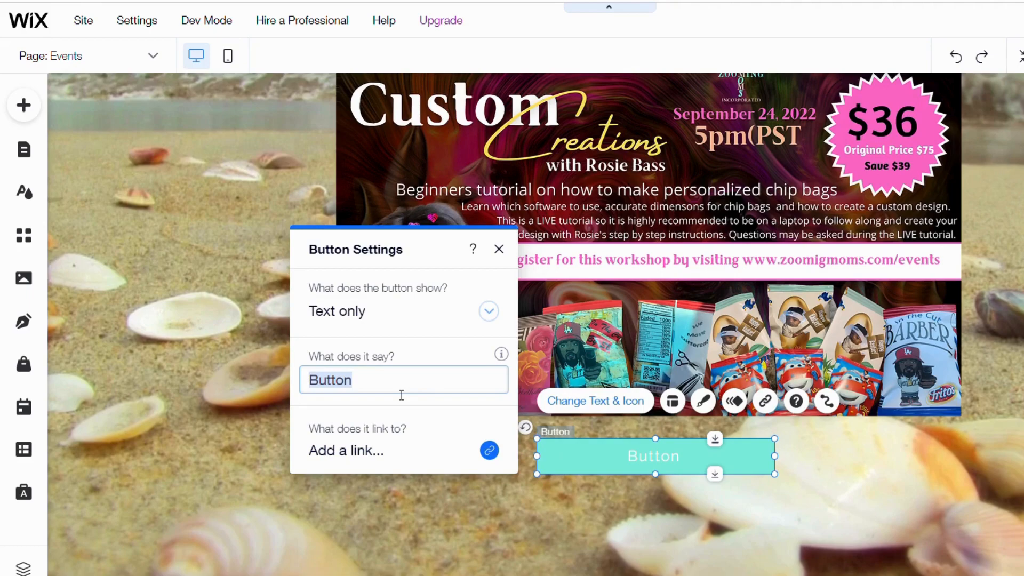
pyautogui.press('BackSpace')
pyautogui.write('R')
pyautogui.write('ehist')
pyautogui.write('en')
pyautogui.press('BackSpace')
pyautogui.press('BackSpace')
pyautogui.press('BackSpace')
pyautogui.press('BackSpace')
pyautogui.press('BackSpace')
pyautogui.press('BackSpace')
pyautogui.write('gister for')
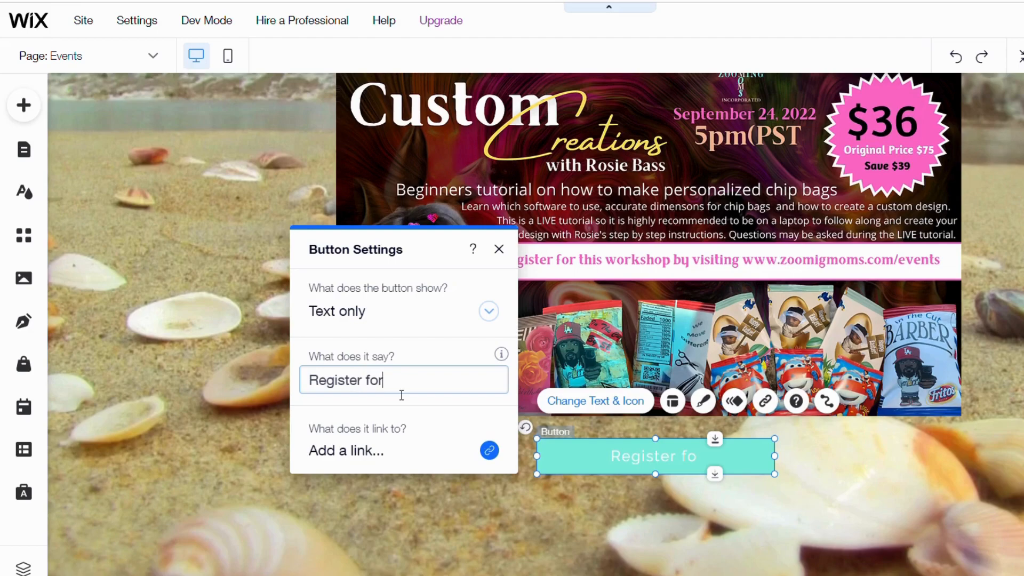
pyautogui.write(' Custo')
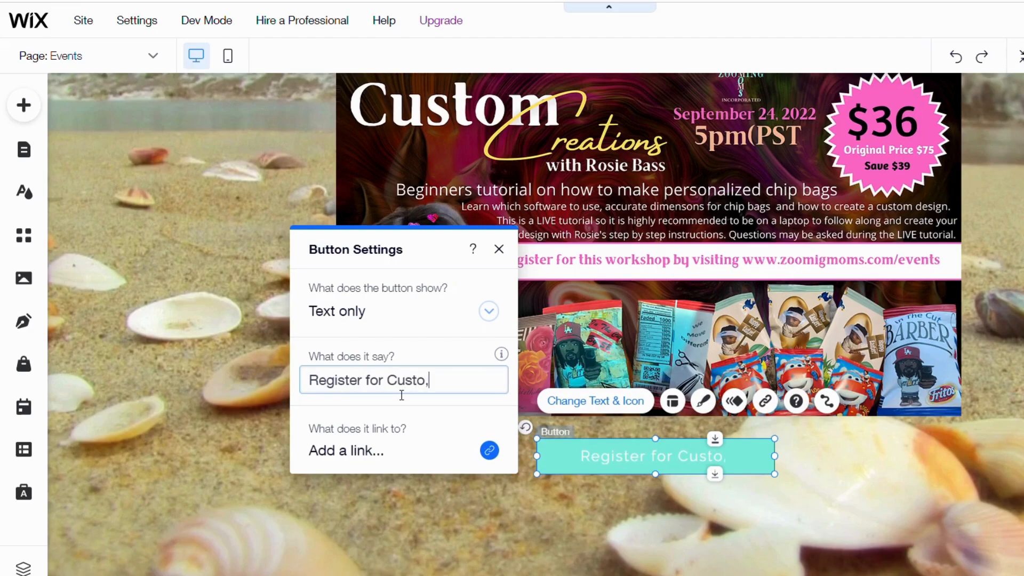
pyautogui.write('m Creati')
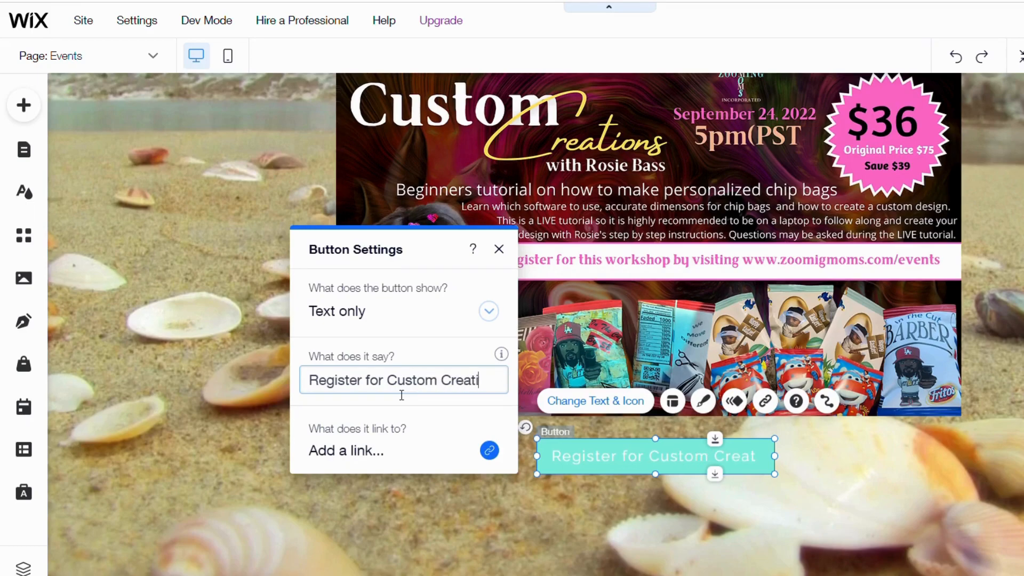
pyautogui.write('ons')
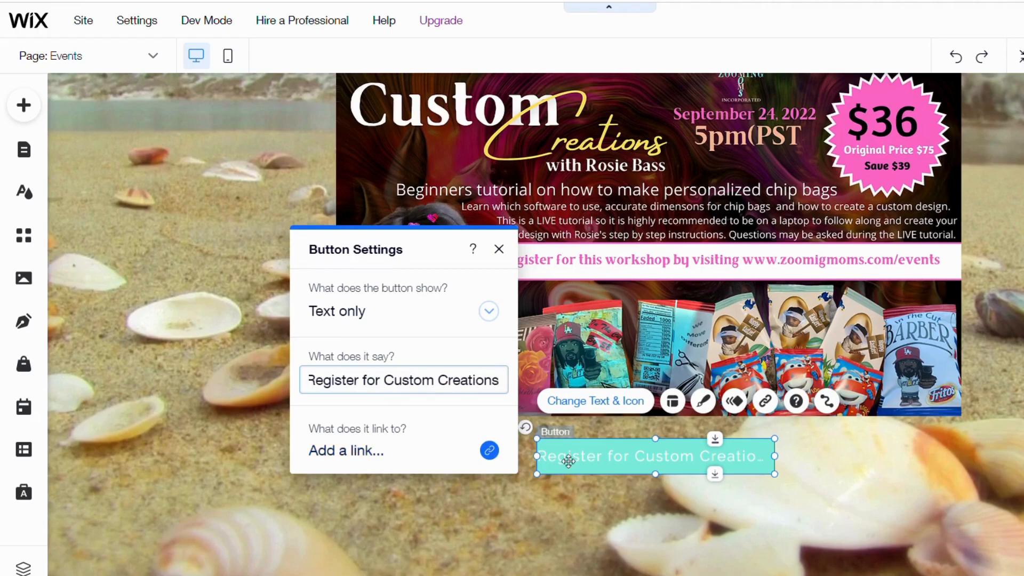
pyautogui.press('Return')
pyautogui.click(581, 495)
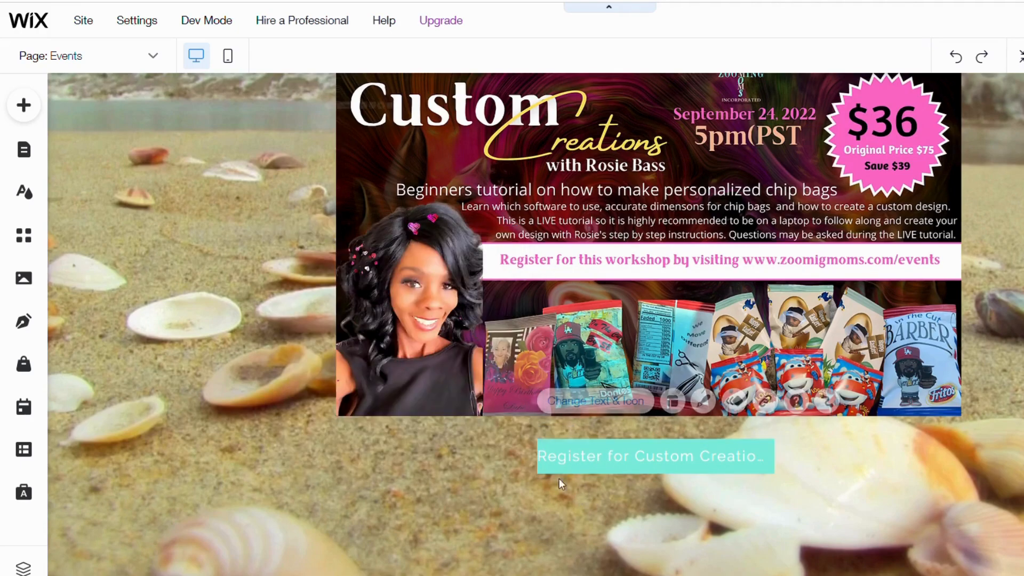
# Step: Widen the button to about half the image's width so its full label fits, keeping it centred beneath the image
pyautogui.click(534, 457)
pyautogui.click(543, 458)
pyautogui.moveTo(537, 457); pyautogui.dragTo(453, 457)
pyautogui.moveTo(747, 475); pyautogui.dragTo(783, 472)
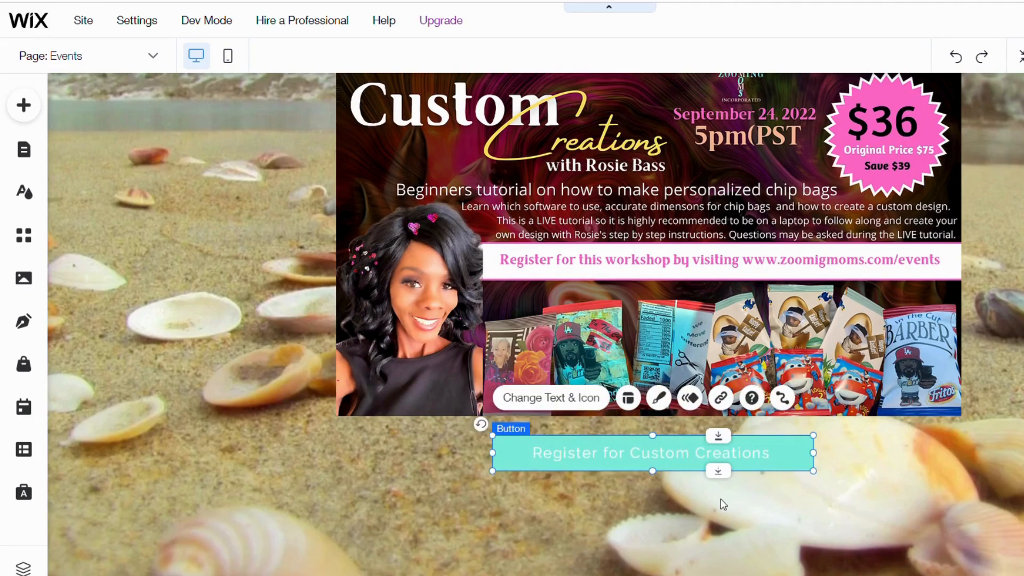
# Step: Nudge the Custom Creations image slightly downward, closer to the button
pyautogui.click(723, 504)
pyautogui.moveTo(559, 250); pyautogui.dragTo(561, 253)
pyautogui.moveTo(476, 266); pyautogui.dragTo(477, 269)
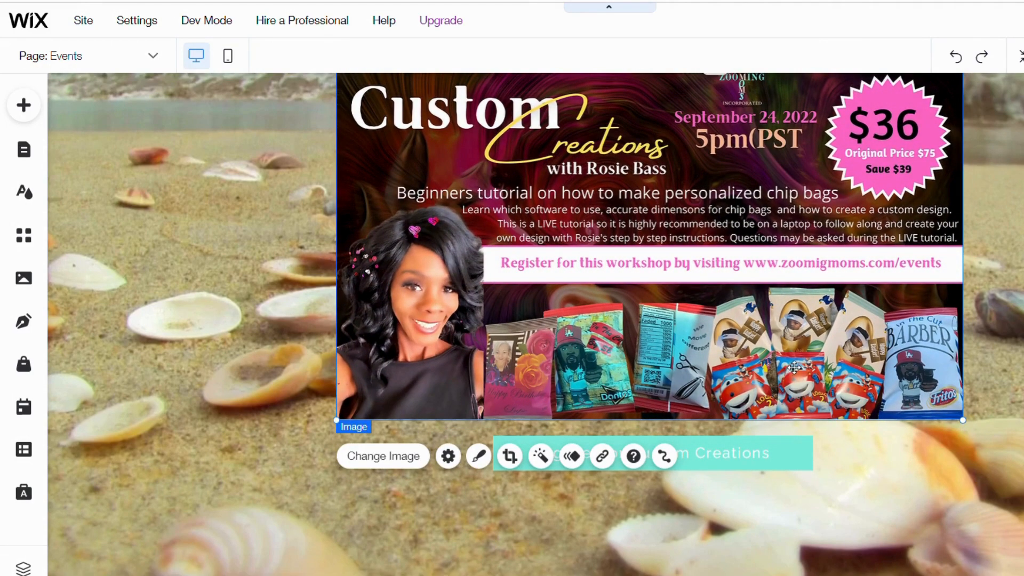
# Step: Open the link options for the Register for Custom Creations button and look through the Document, Email, Phone number and Lightbox types
pyautogui.click(734, 459)
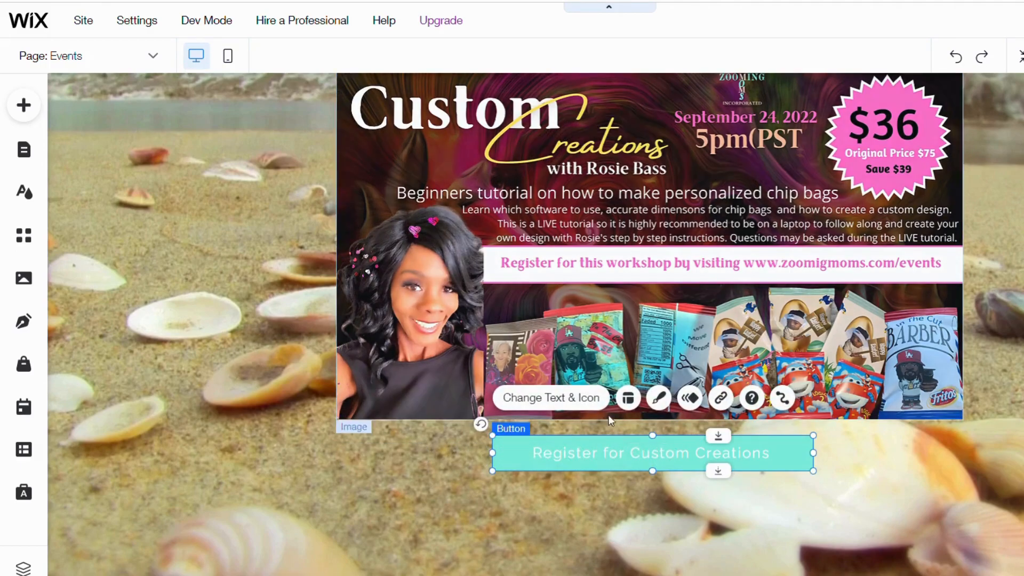
pyautogui.click(587, 406)
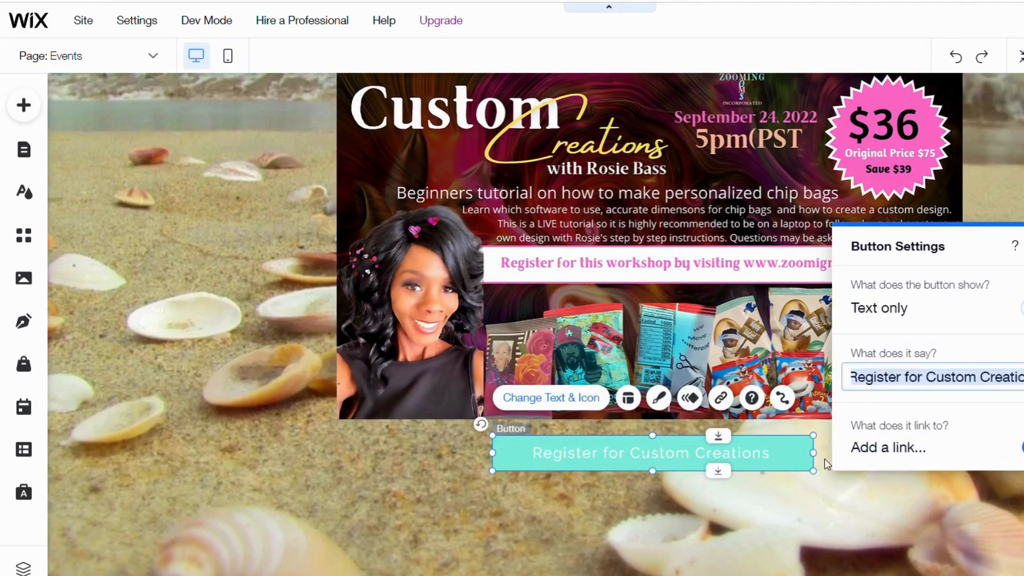
pyautogui.click(910, 458)
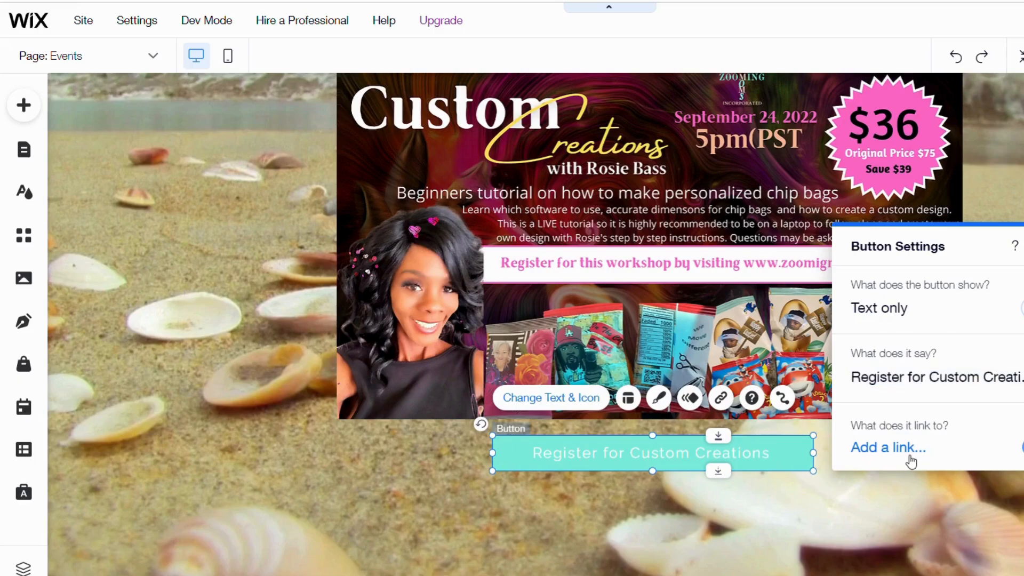
pyautogui.click(910, 448)
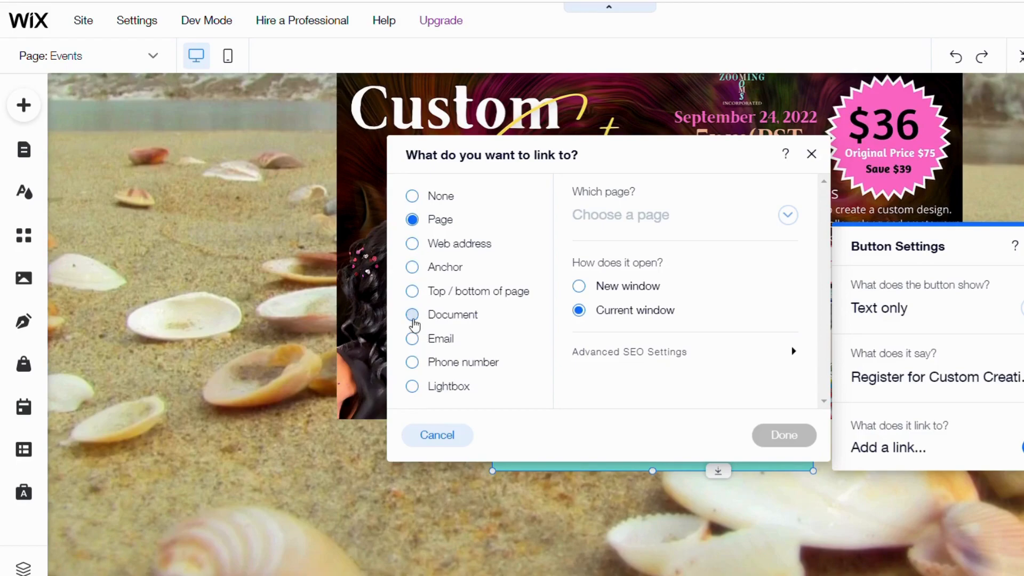
pyautogui.click(414, 323)
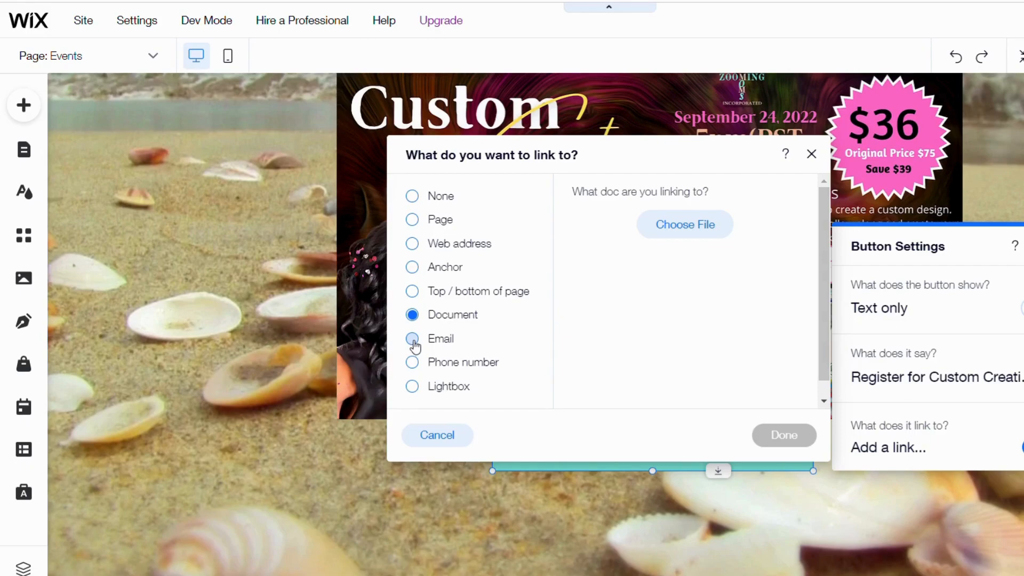
pyautogui.click(415, 344)
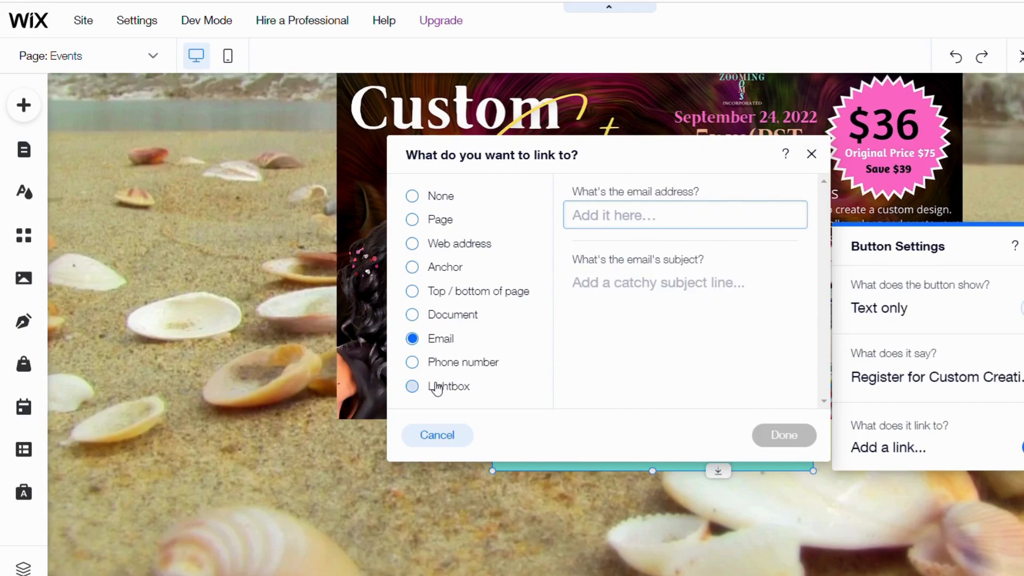
pyautogui.click(418, 364)
pyautogui.click(417, 389)
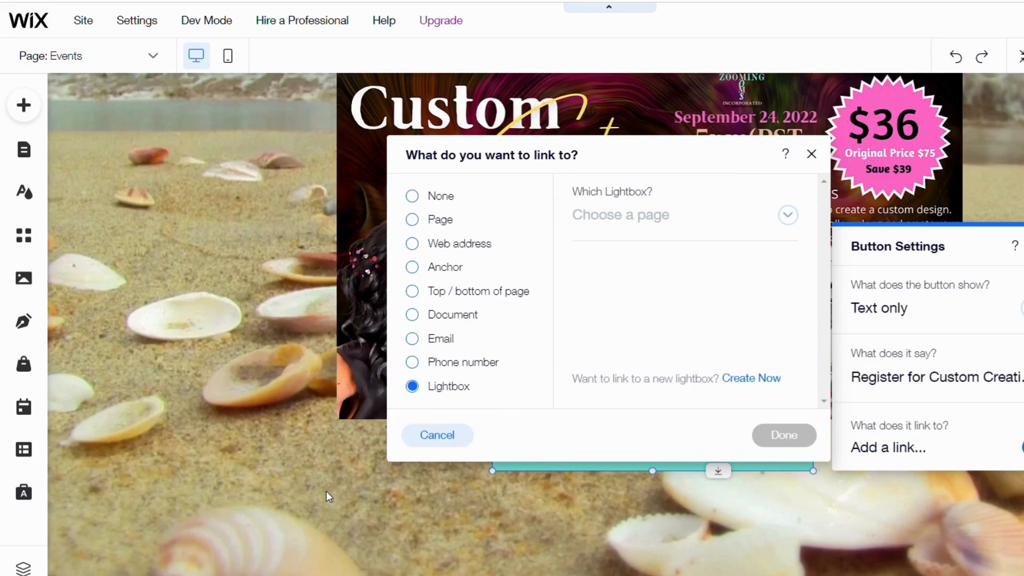
# Step: Link the button to the copied PayPal shopping cart web address, set to open in a new window
pyautogui.click(414, 243)
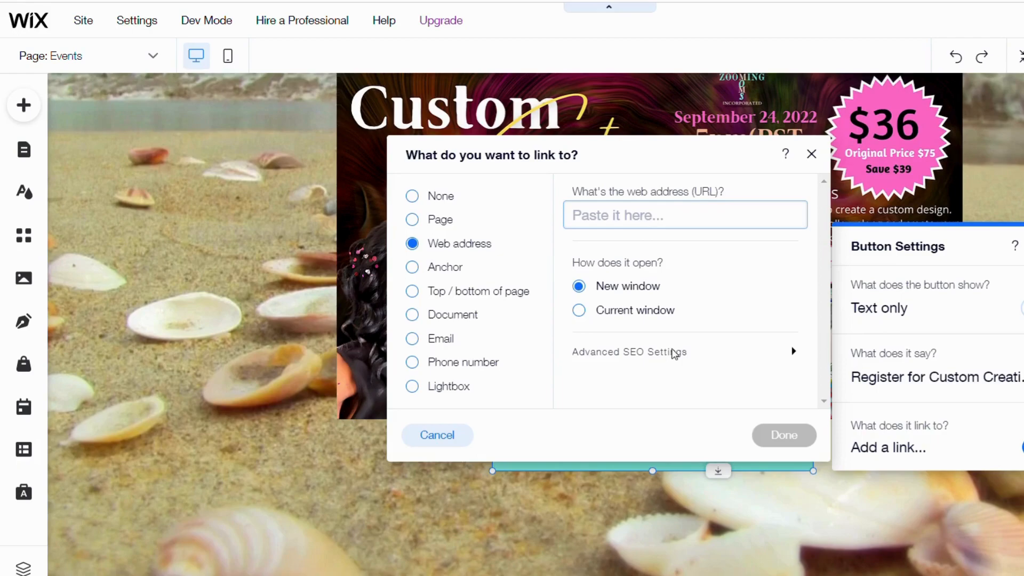
pyautogui.hotkey('ctrl', 'v')
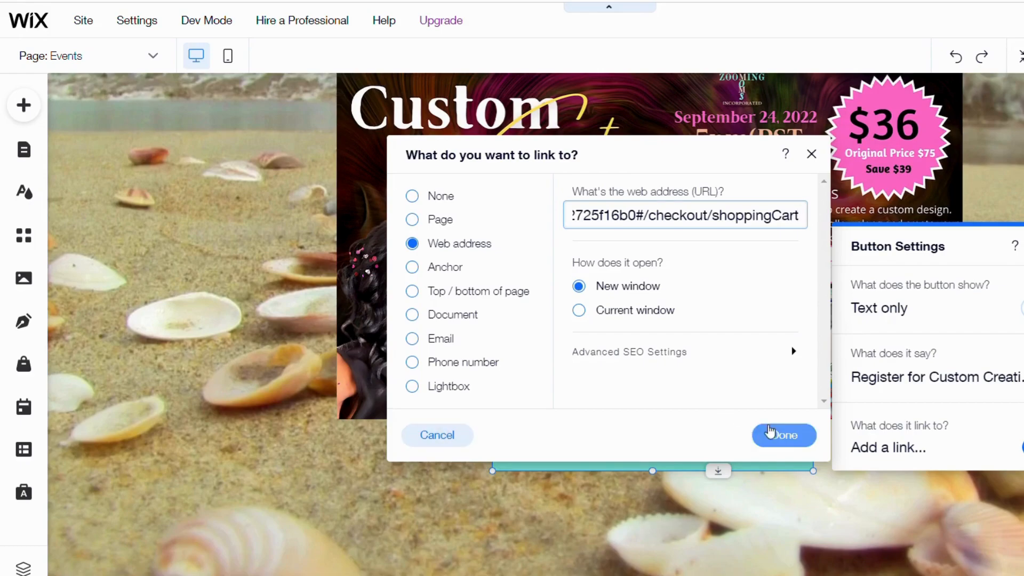
pyautogui.click(784, 435)
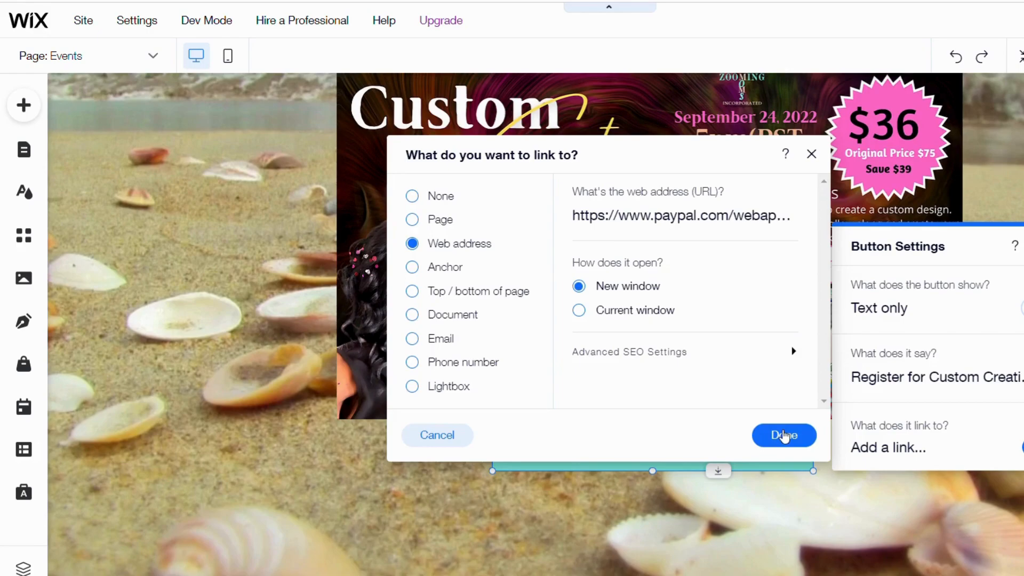
pyautogui.click(783, 435)
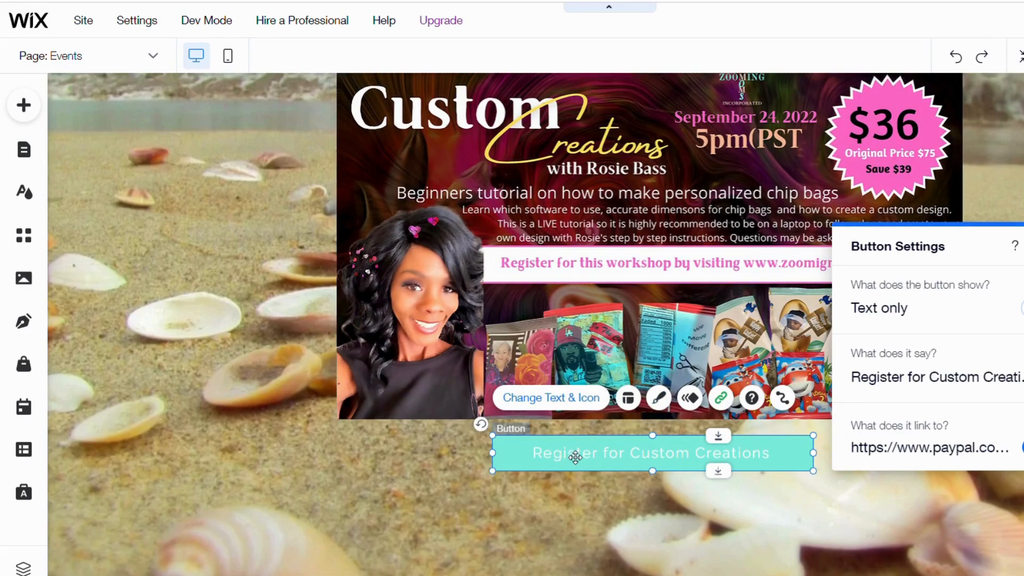
# Step: Customize the button's text design with black, bold lettering
pyautogui.click(667, 400)
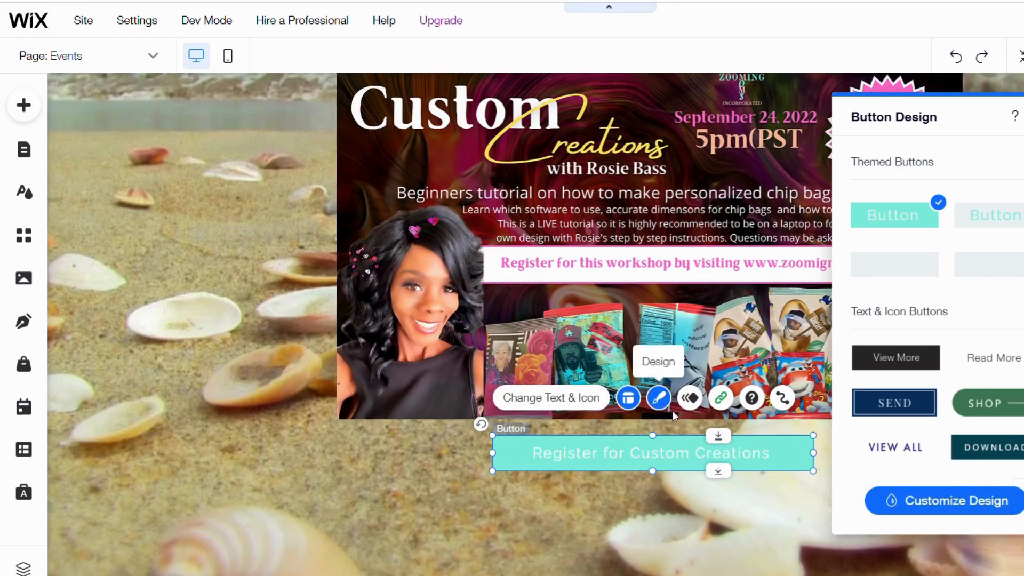
pyautogui.click(960, 501)
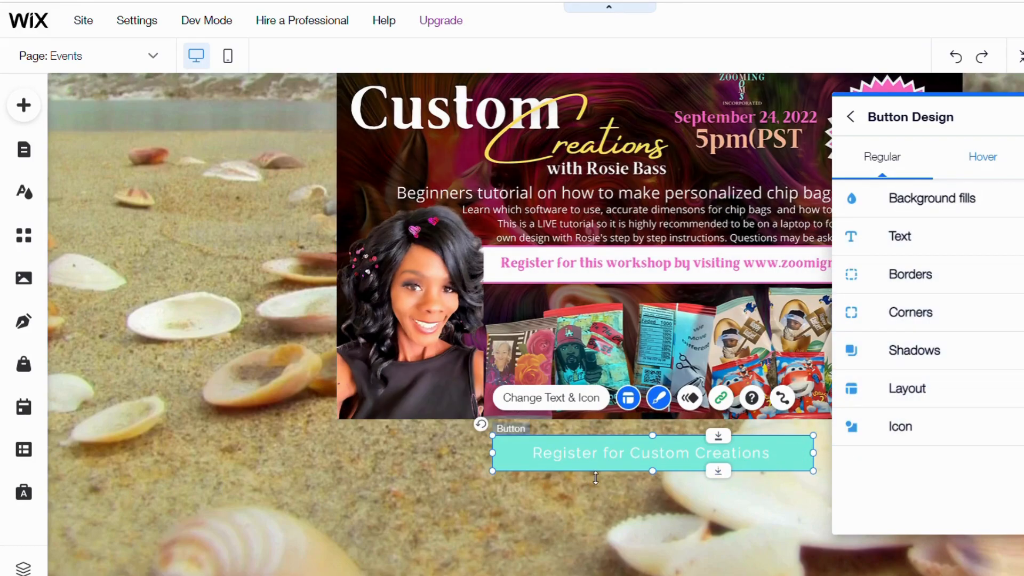
pyautogui.click(897, 247)
pyautogui.scroll(-4, 939, 296)
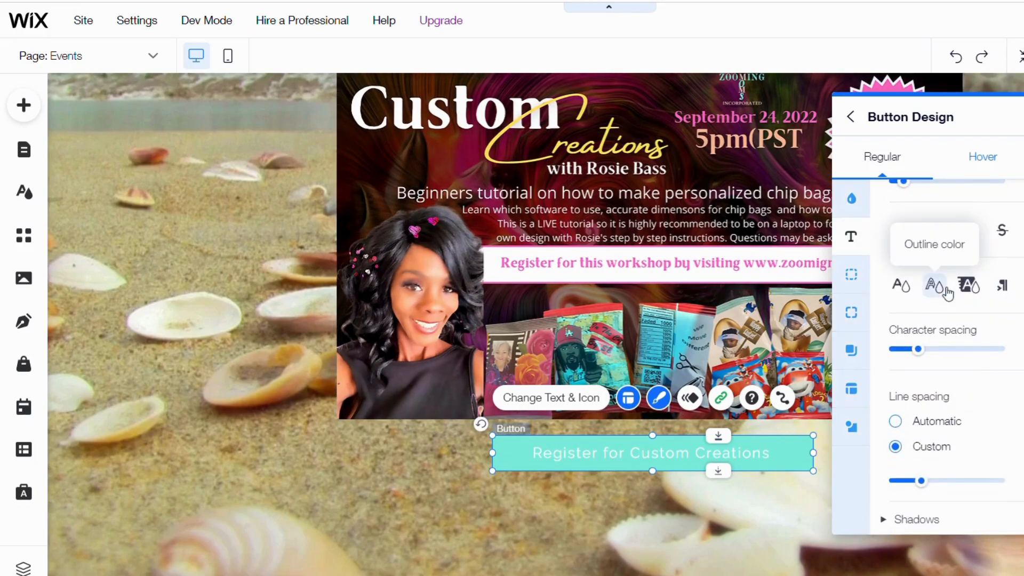
pyautogui.click(909, 299)
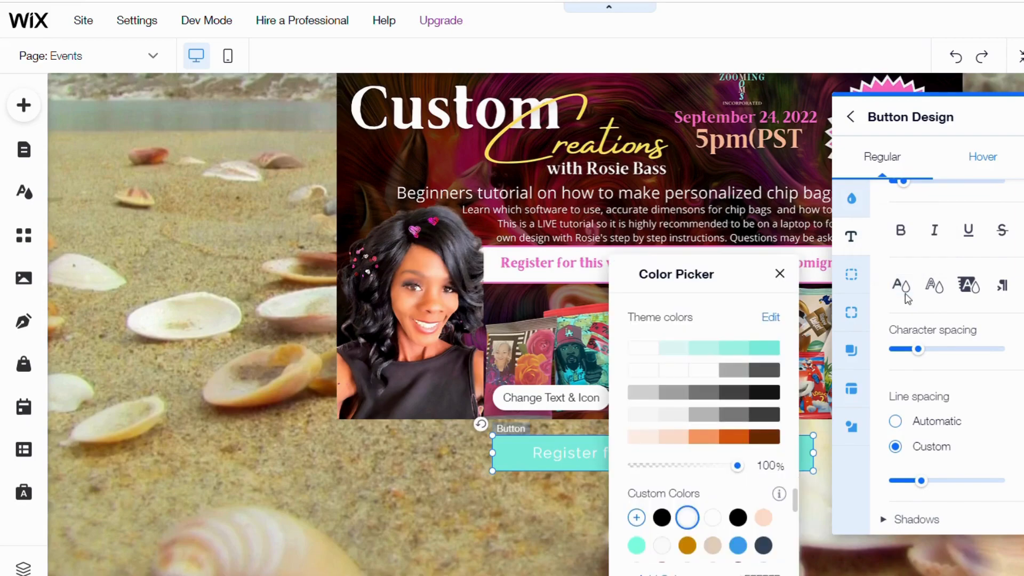
pyautogui.click(663, 521)
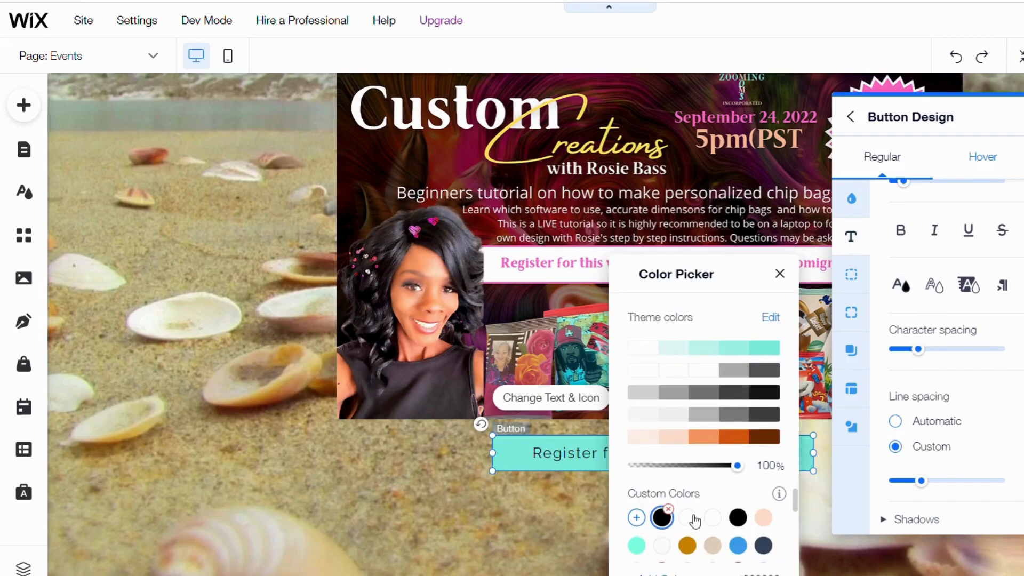
pyautogui.click(906, 243)
pyautogui.click(902, 232)
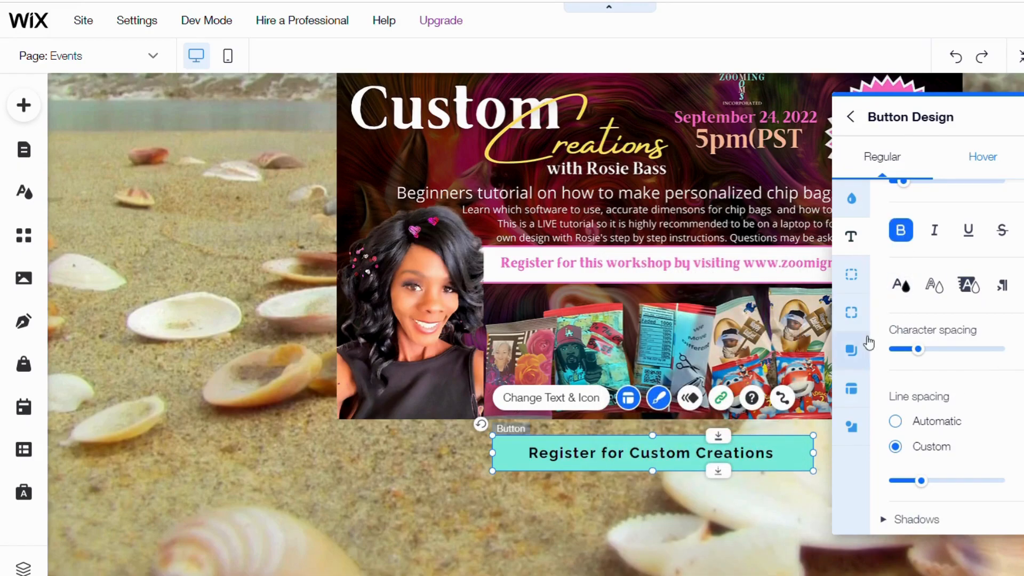
# Step: Change the button's text font to Times New Roman
pyautogui.scroll(5, 936, 299)
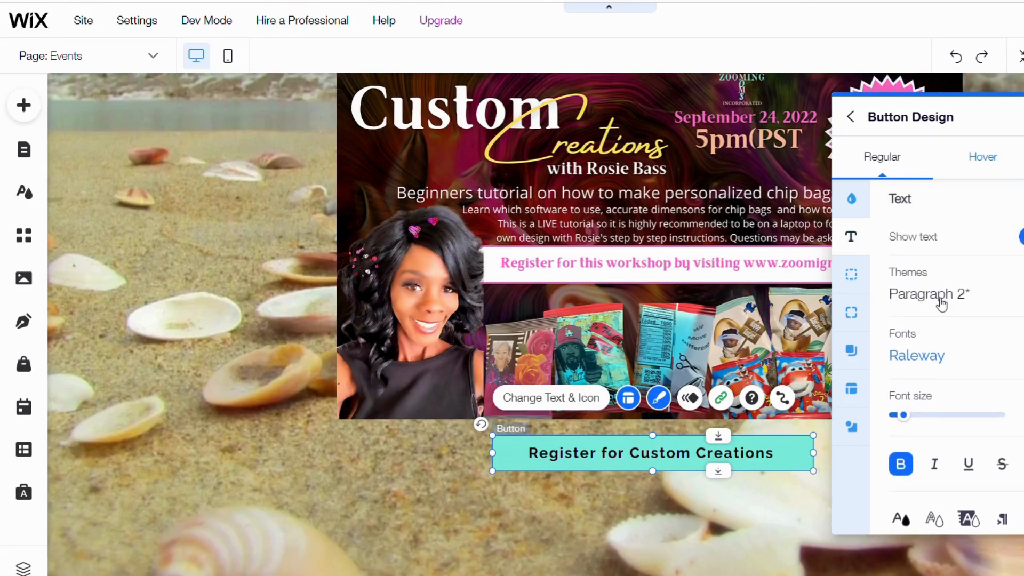
pyautogui.scroll(-2, 939, 301)
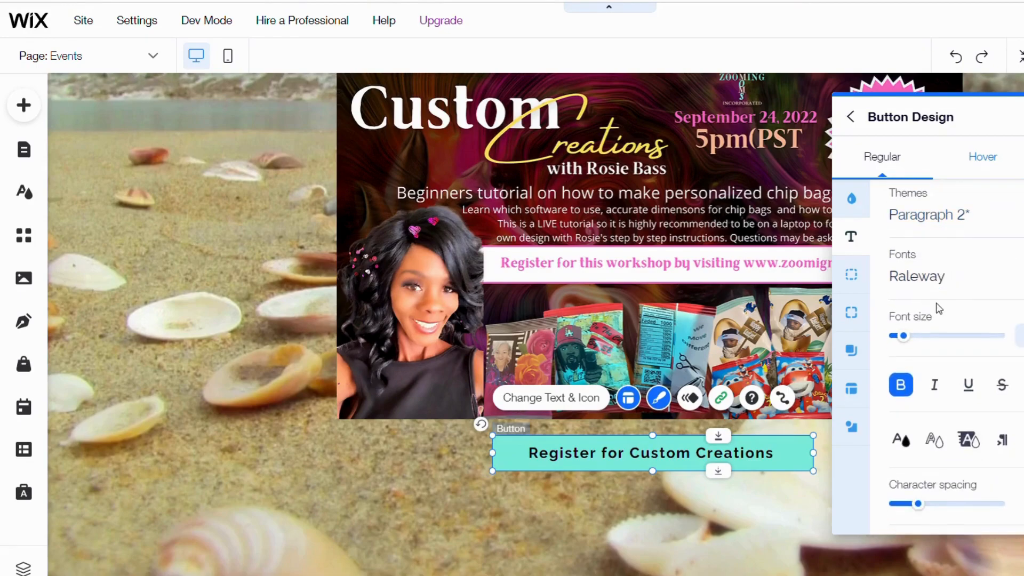
pyautogui.click(925, 293)
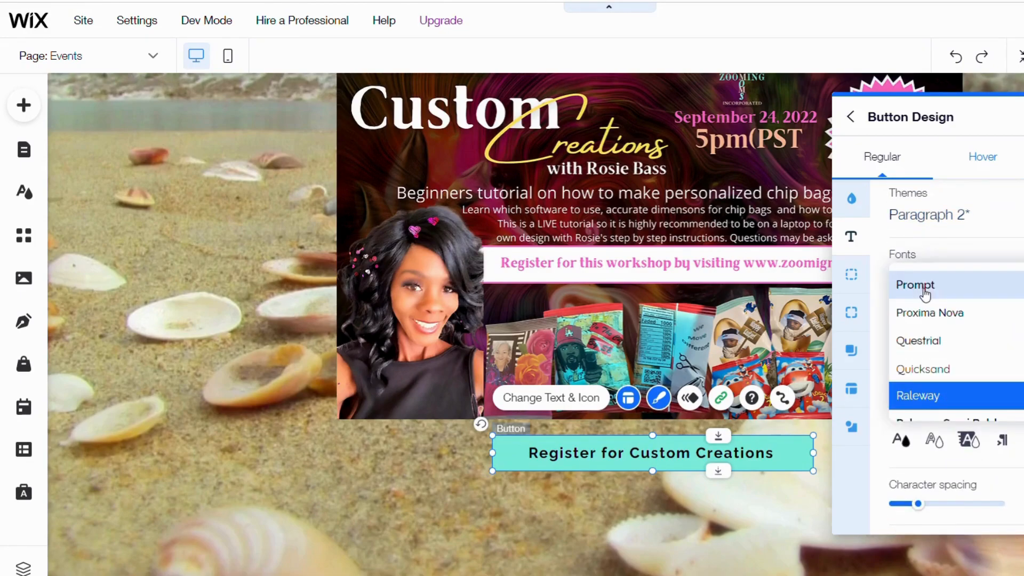
pyautogui.scroll(-3, 969, 368)
pyautogui.scroll(-3, 969, 372)
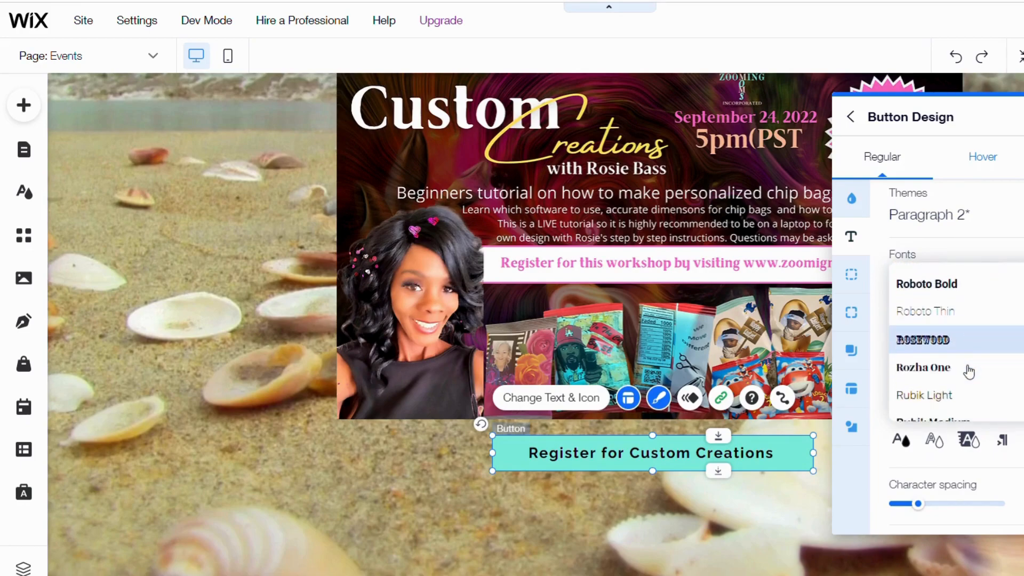
pyautogui.scroll(-5, 969, 370)
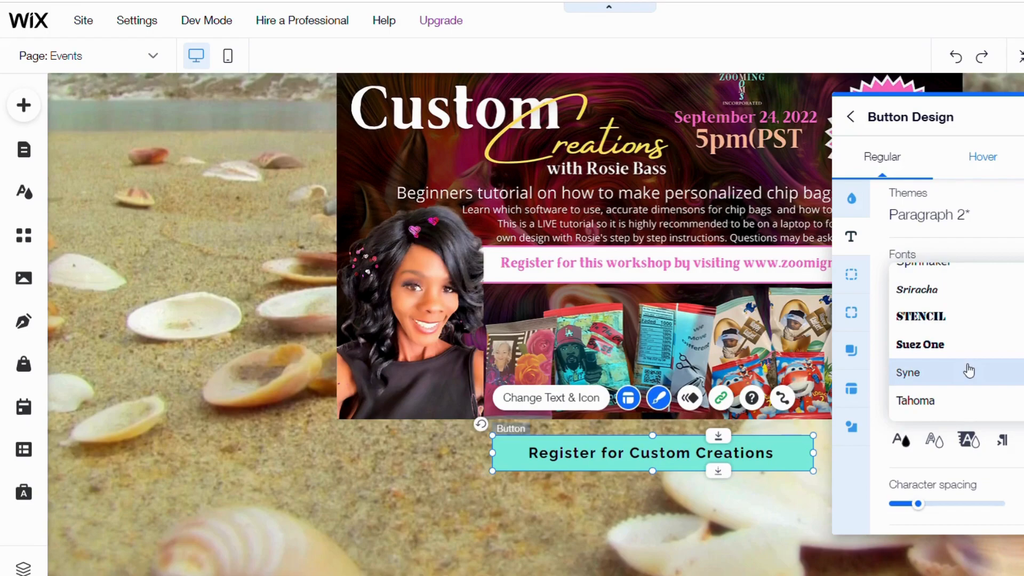
pyautogui.scroll(-2, 969, 369)
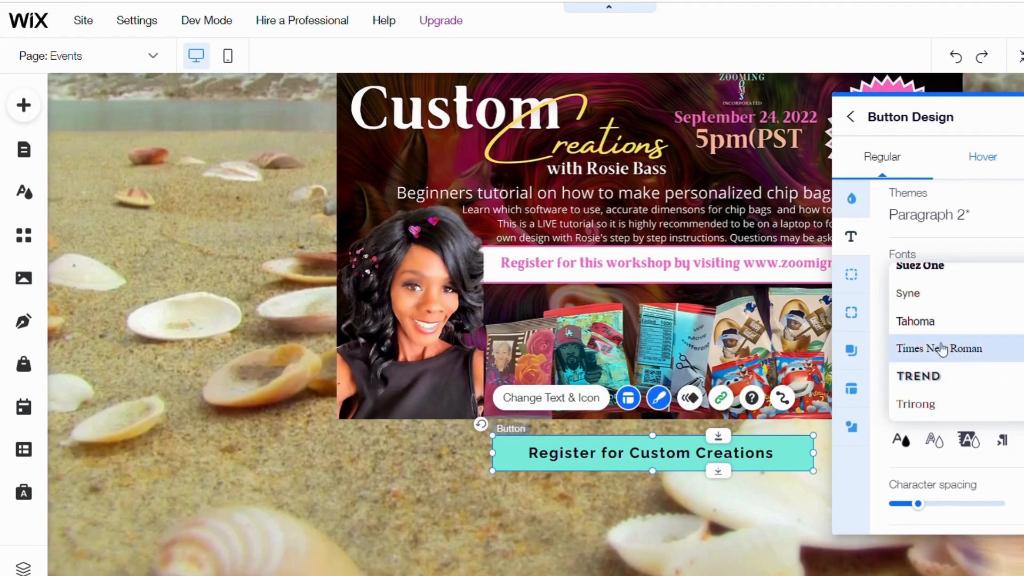
pyautogui.click(967, 347)
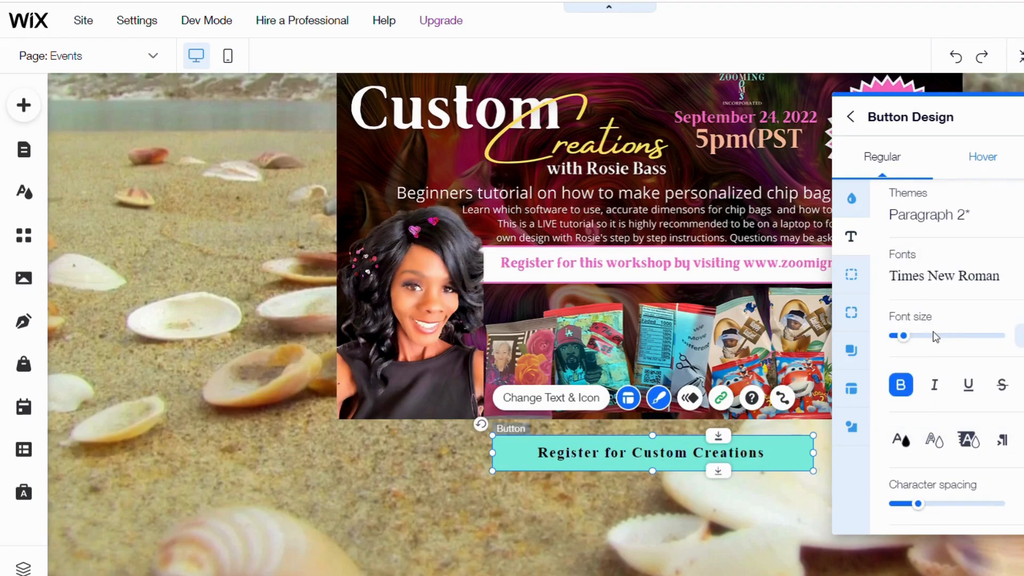
# Step: Try the Tahoma and Amiri fonts on the button's text
pyautogui.click(973, 276)
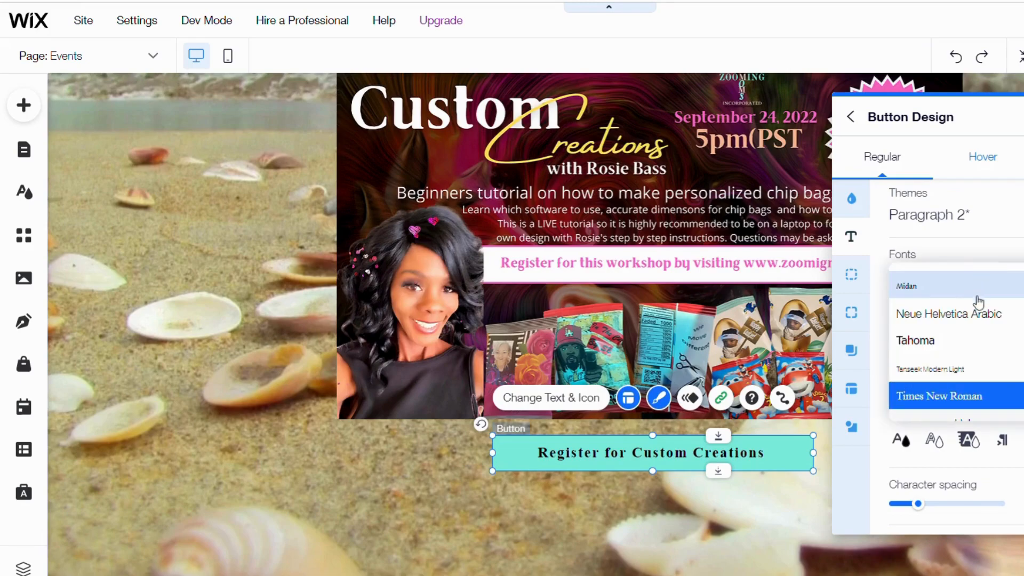
pyautogui.click(978, 344)
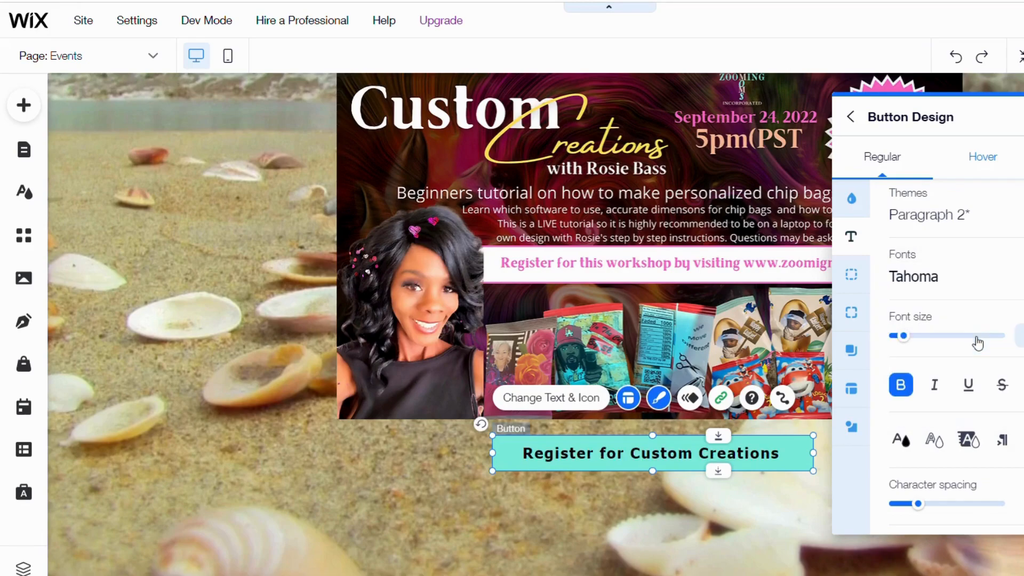
pyautogui.click(945, 287)
pyautogui.scroll(10, 952, 297)
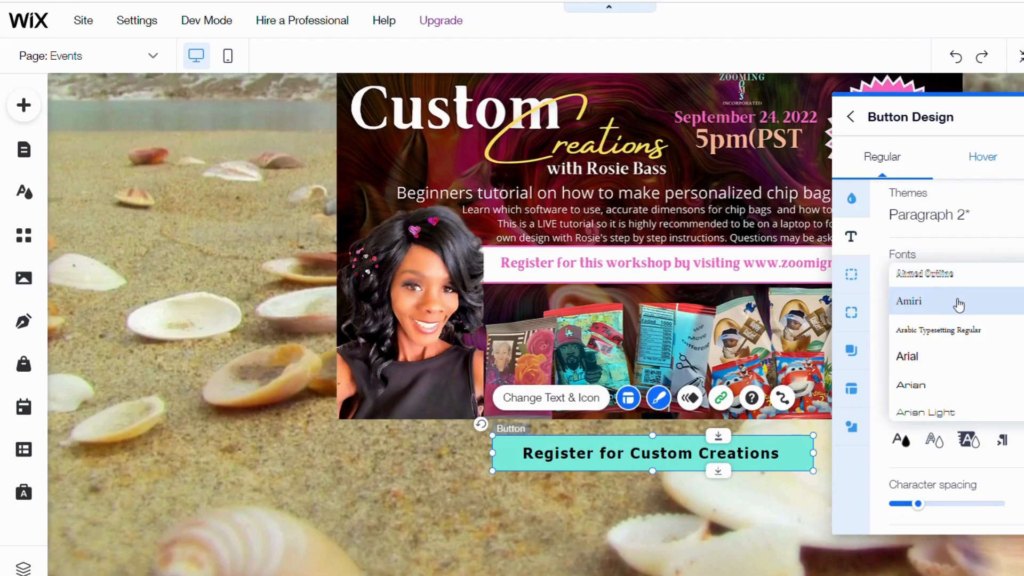
pyautogui.click(959, 303)
# Step: Switch the button's text font to Arial
pyautogui.click(944, 285)
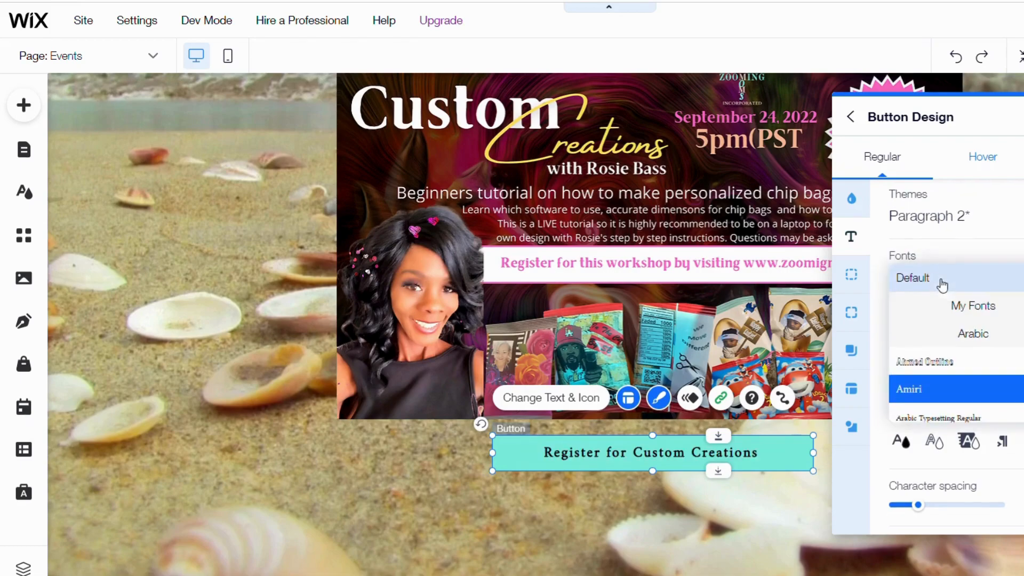
pyautogui.scroll(-3, 952, 398)
pyautogui.scroll(-3, 956, 404)
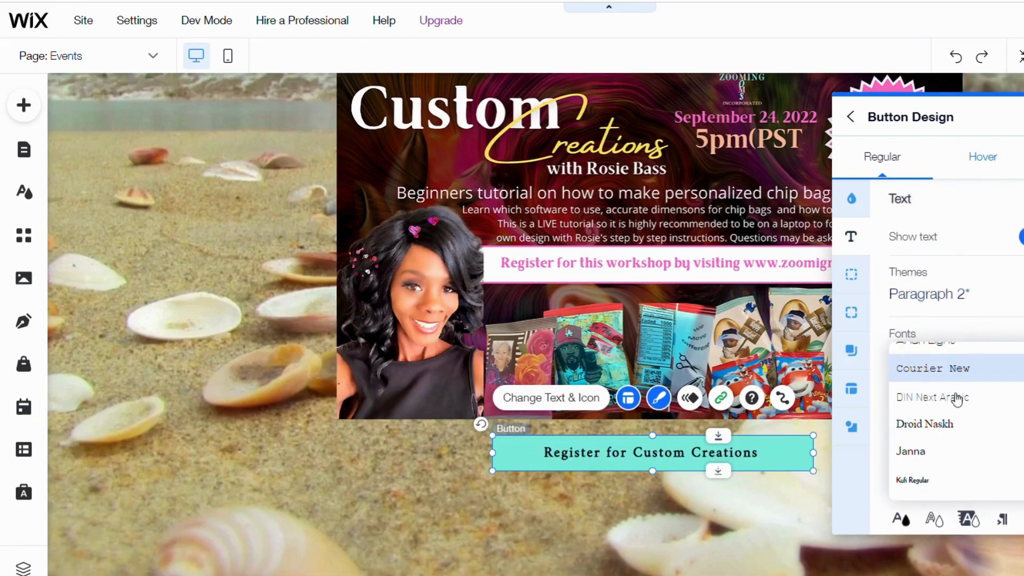
pyautogui.scroll(3, 958, 398)
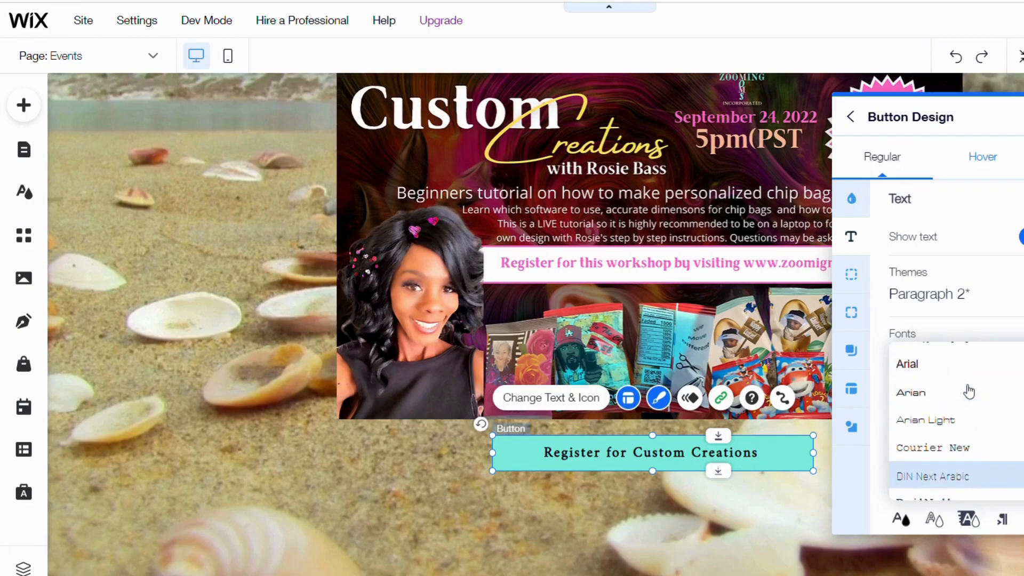
pyautogui.click(964, 375)
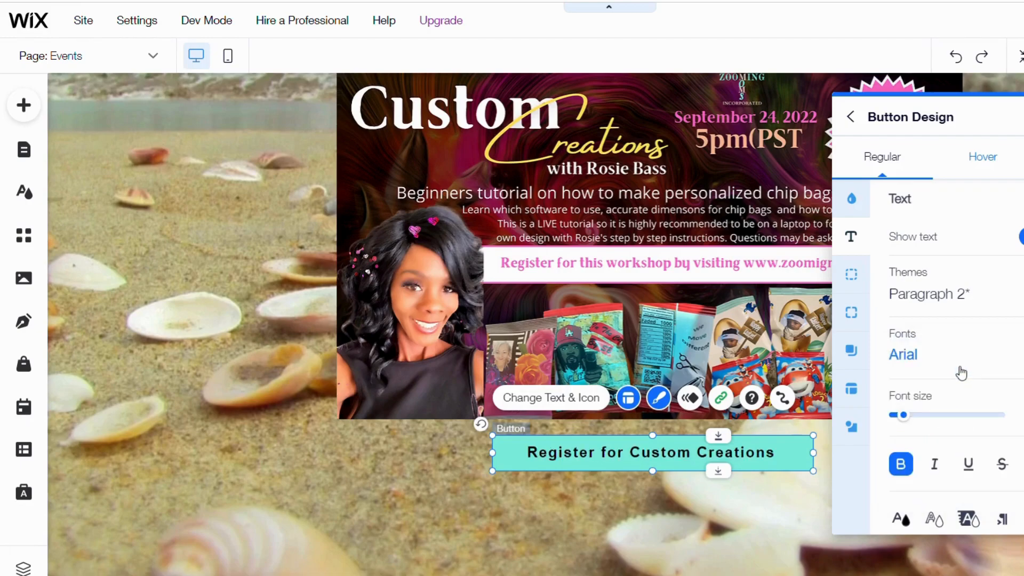
# Step: Try the Arian font on the button's text, followed by Arian Light
pyautogui.click(948, 356)
pyautogui.scroll(-2, 958, 433)
pyautogui.click(954, 432)
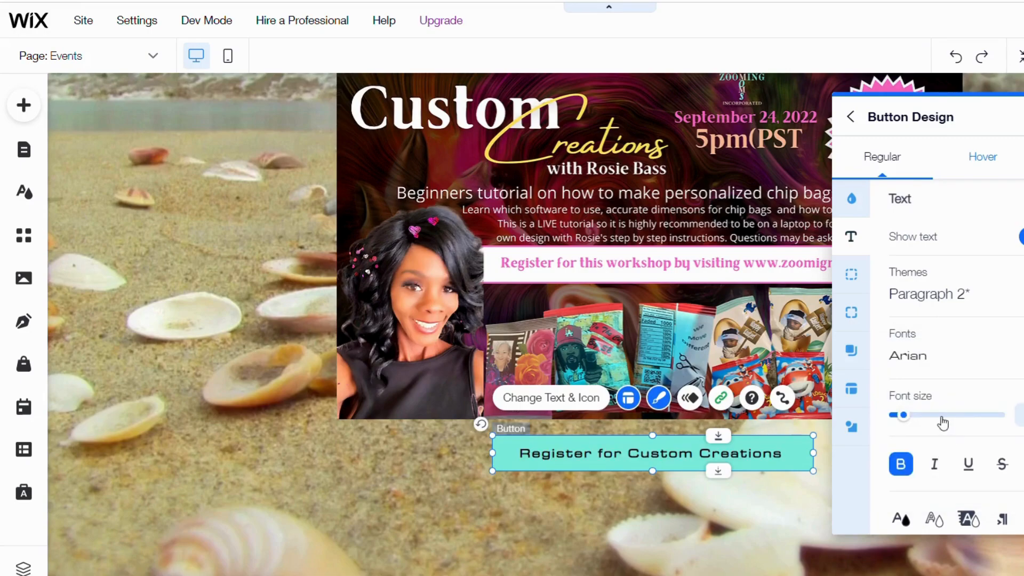
pyautogui.click(945, 368)
pyautogui.scroll(-2, 969, 459)
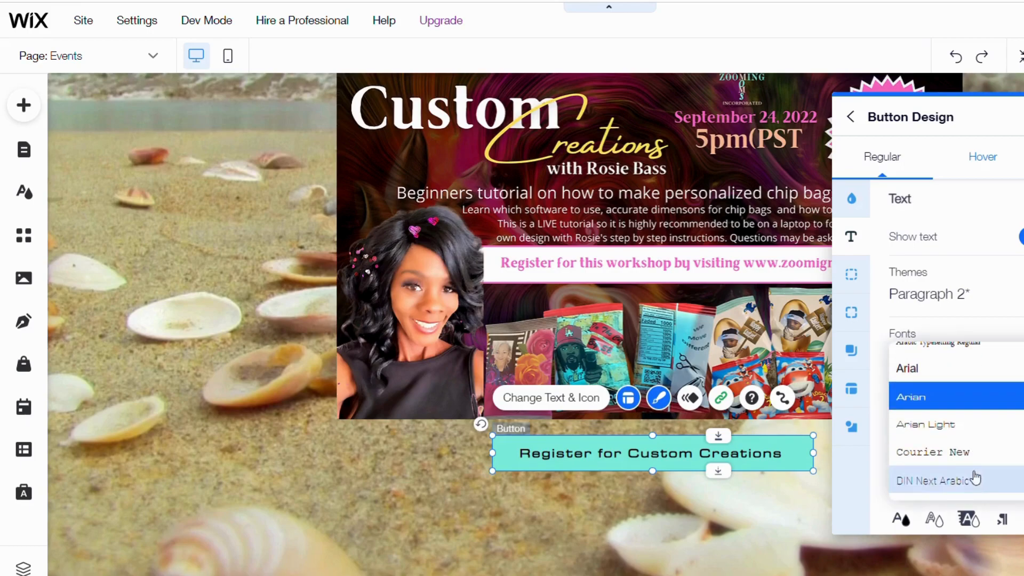
pyautogui.click(961, 435)
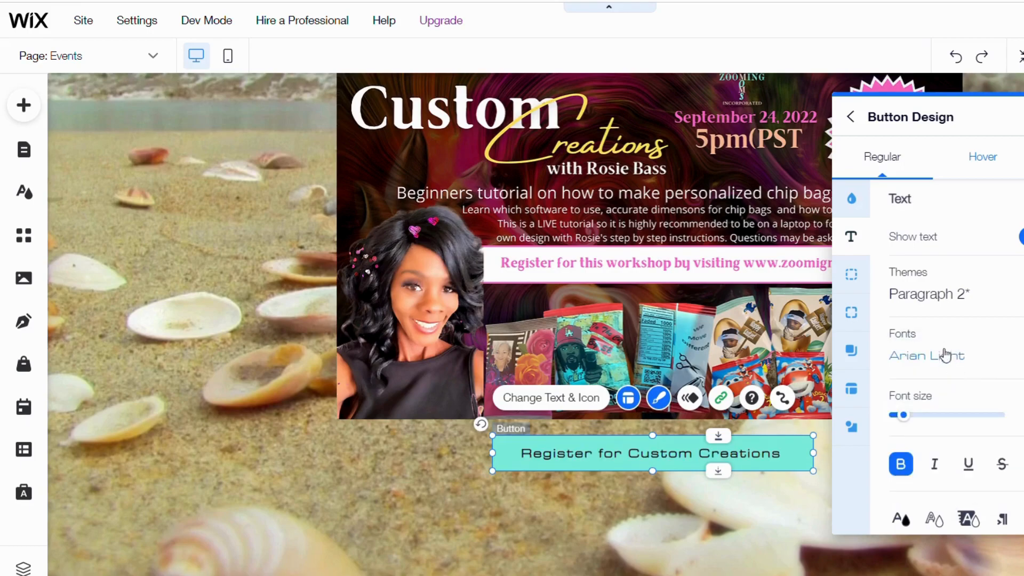
# Step: Try the Courier New font on the button's text
pyautogui.click(944, 364)
pyautogui.scroll(-2, 955, 402)
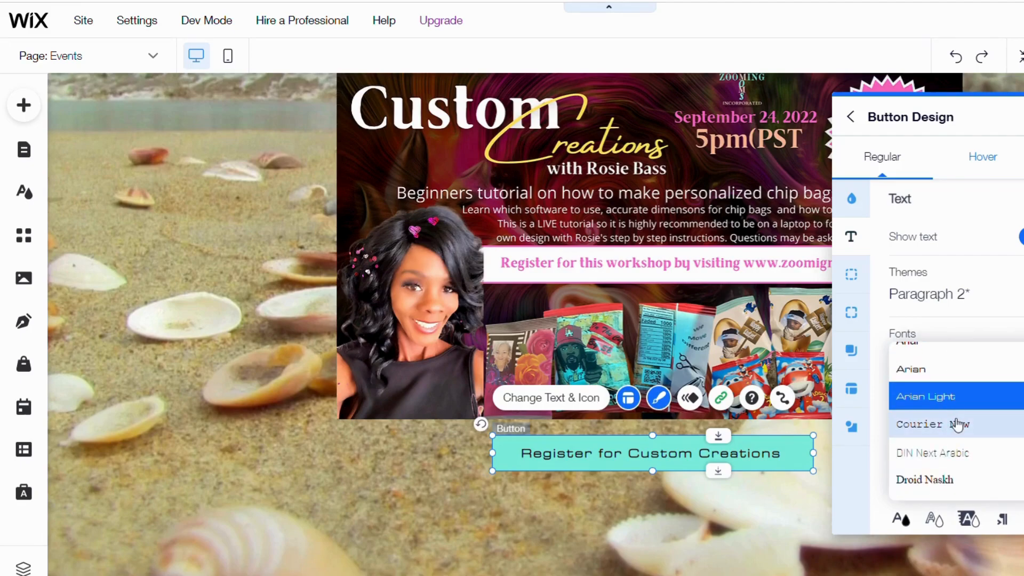
pyautogui.click(959, 426)
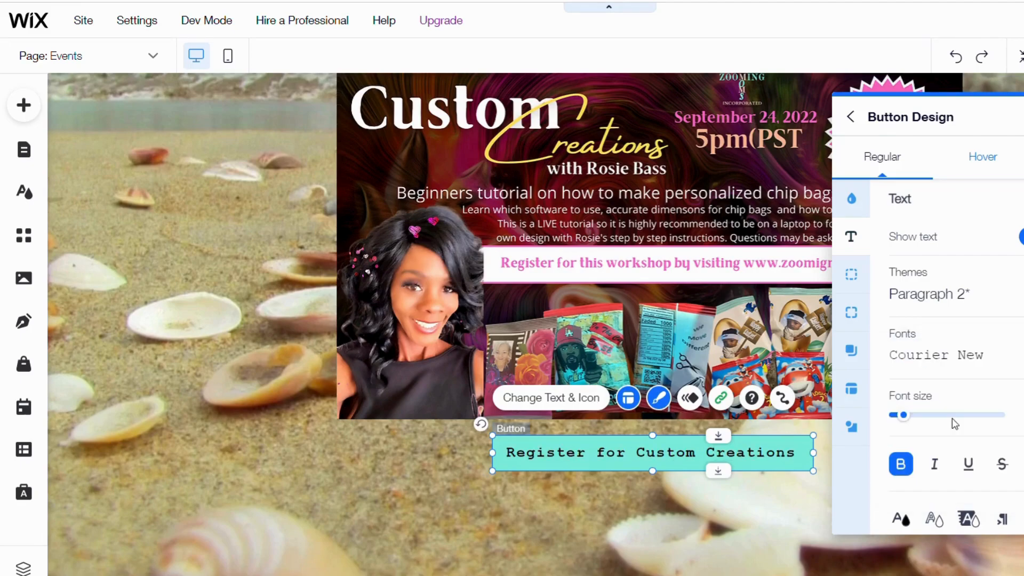
# Step: Try the Droid Naskh font on the button's text and return it to Arian Light
pyautogui.click(946, 366)
pyautogui.scroll(-2, 962, 448)
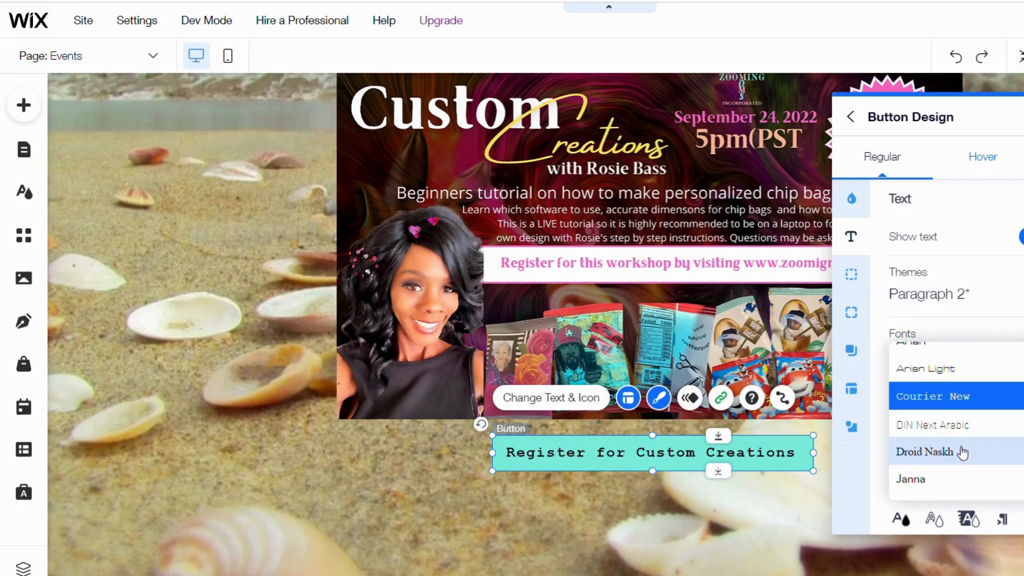
pyautogui.click(923, 462)
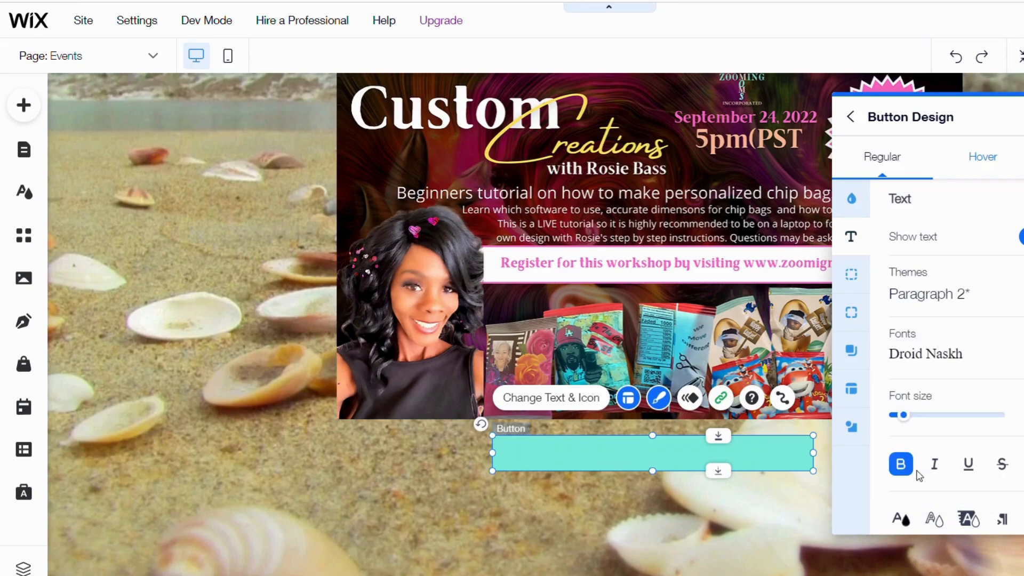
pyautogui.click(934, 363)
pyautogui.click(933, 397)
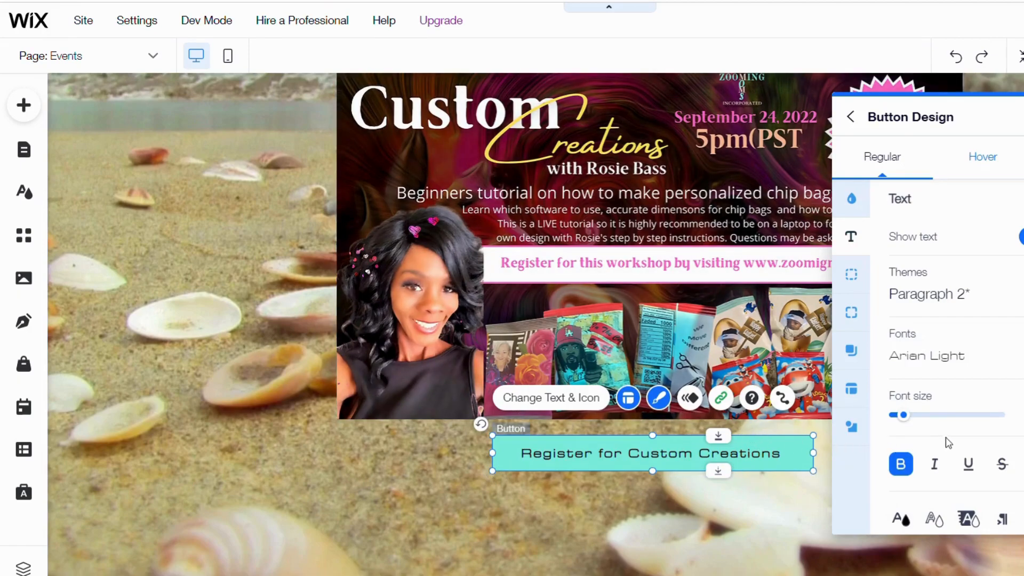
# Step: Examine the other Events page sections, including the Leaders Link registration form and the Scrapbooking event, for comparison with the new button
pyautogui.scroll(-3, 933, 429)
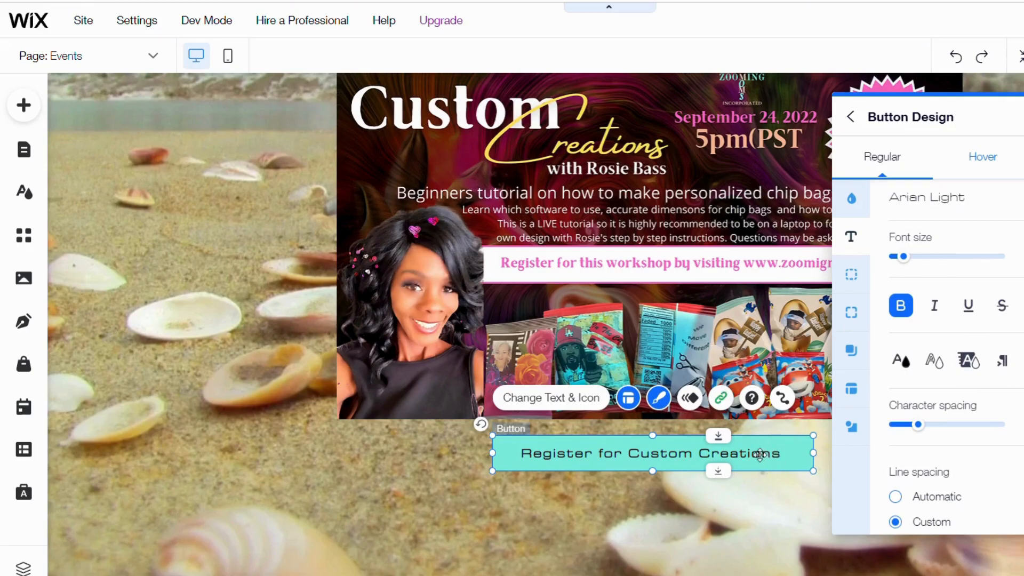
pyautogui.scroll(3, 776, 451)
pyautogui.scroll(-15, 780, 438)
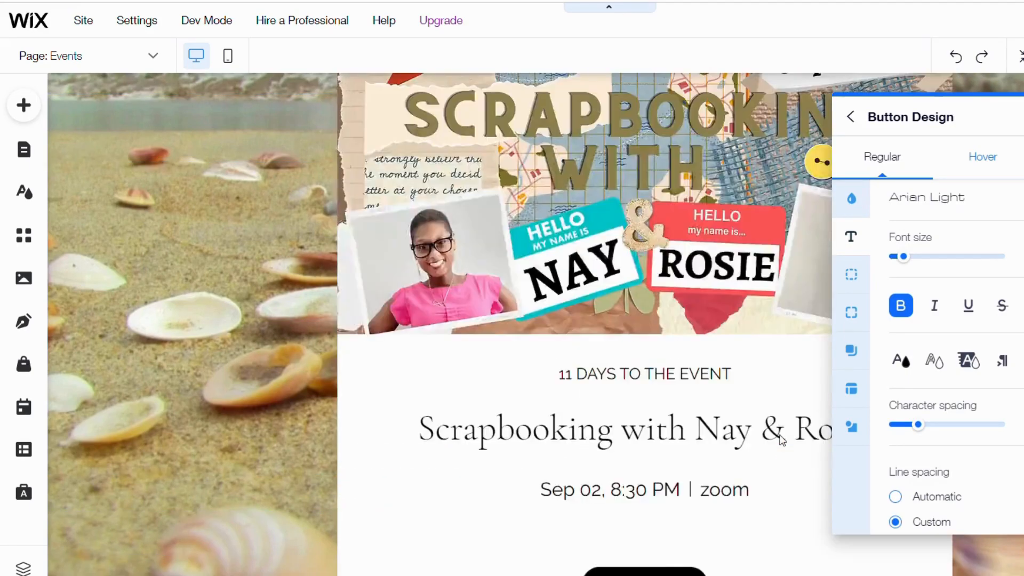
pyautogui.scroll(12, 780, 434)
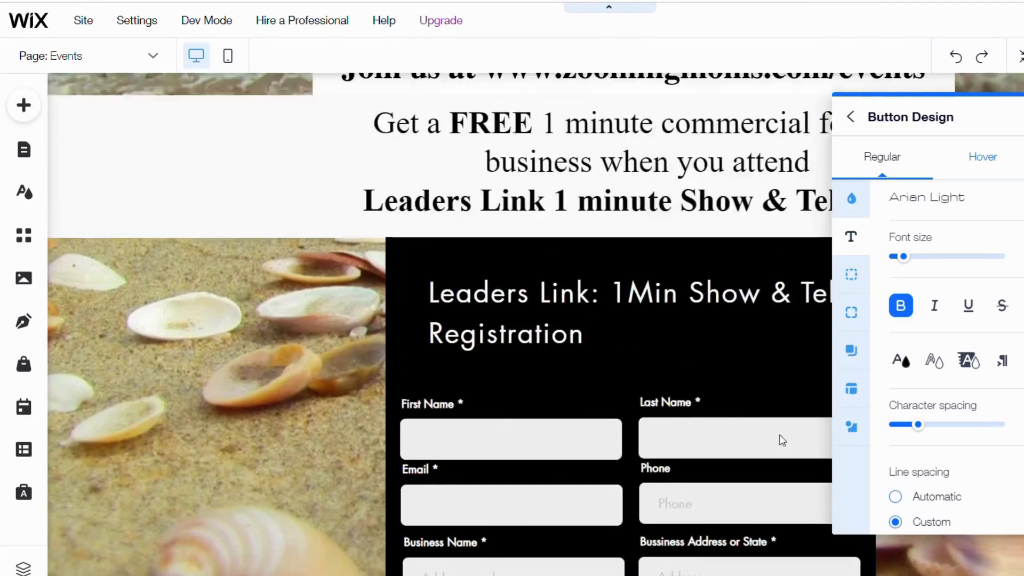
pyautogui.scroll(5, 782, 440)
pyautogui.scroll(-15, 782, 441)
pyautogui.scroll(6, 781, 438)
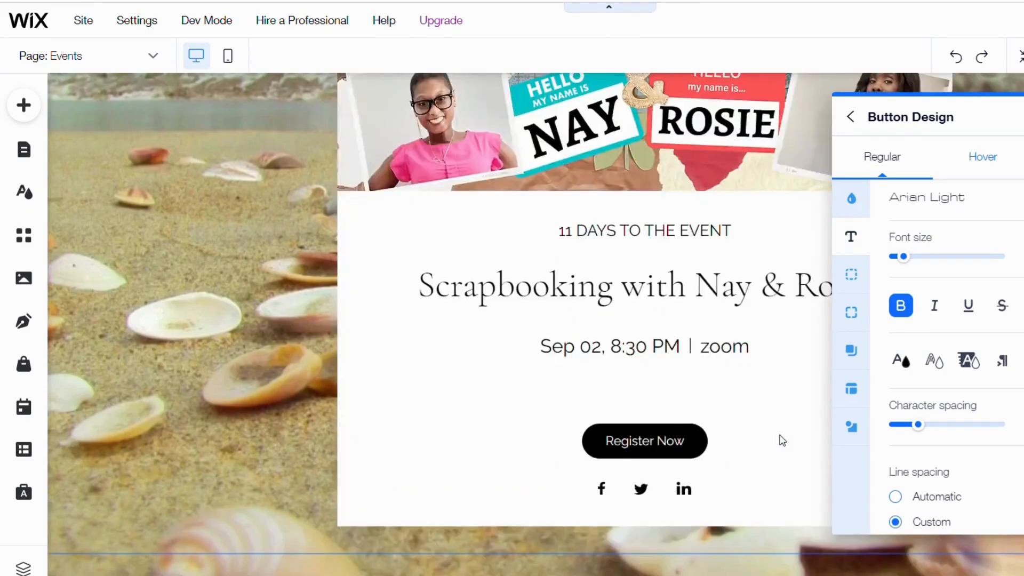
pyautogui.scroll(-4, 780, 436)
pyautogui.scroll(1, 787, 442)
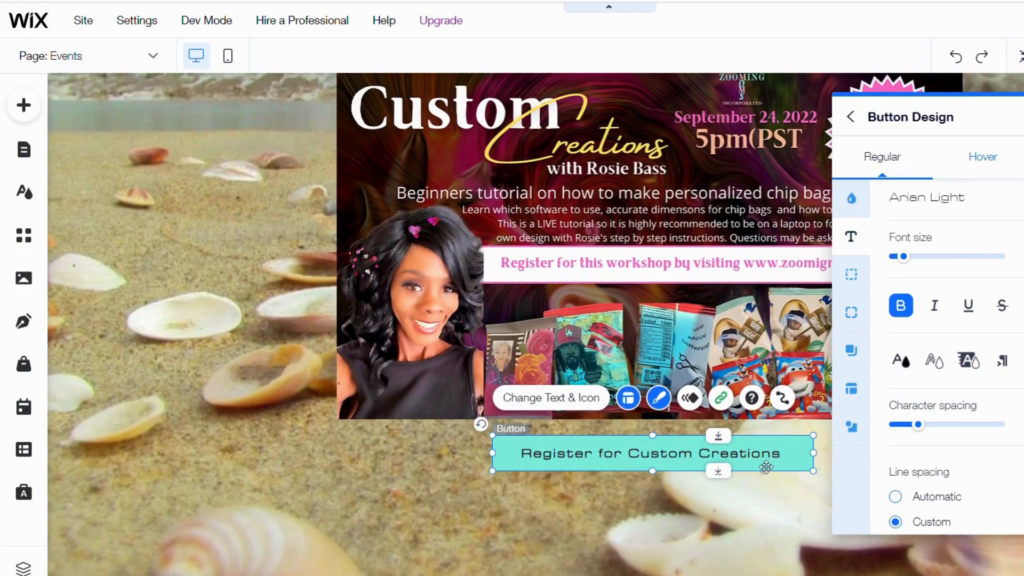
# Step: Change the button's text font to Janna
pyautogui.scroll(3, 931, 304)
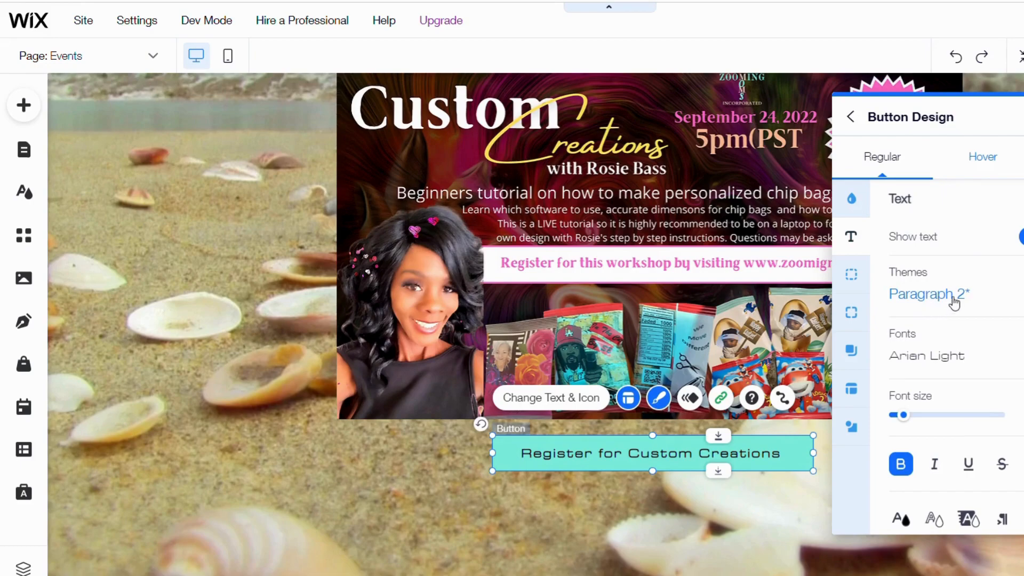
pyautogui.click(965, 354)
pyautogui.scroll(-3, 966, 357)
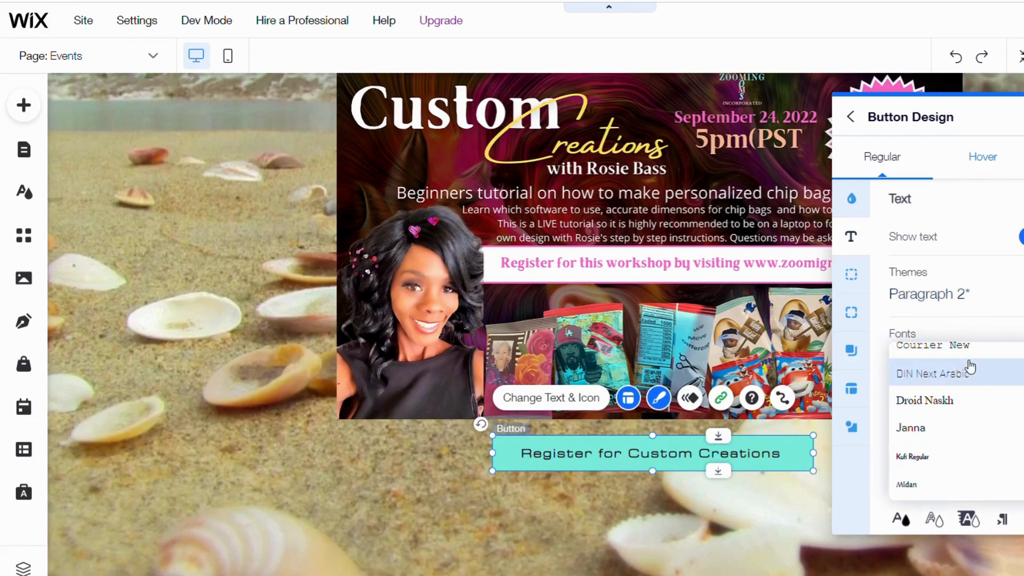
pyautogui.click(950, 428)
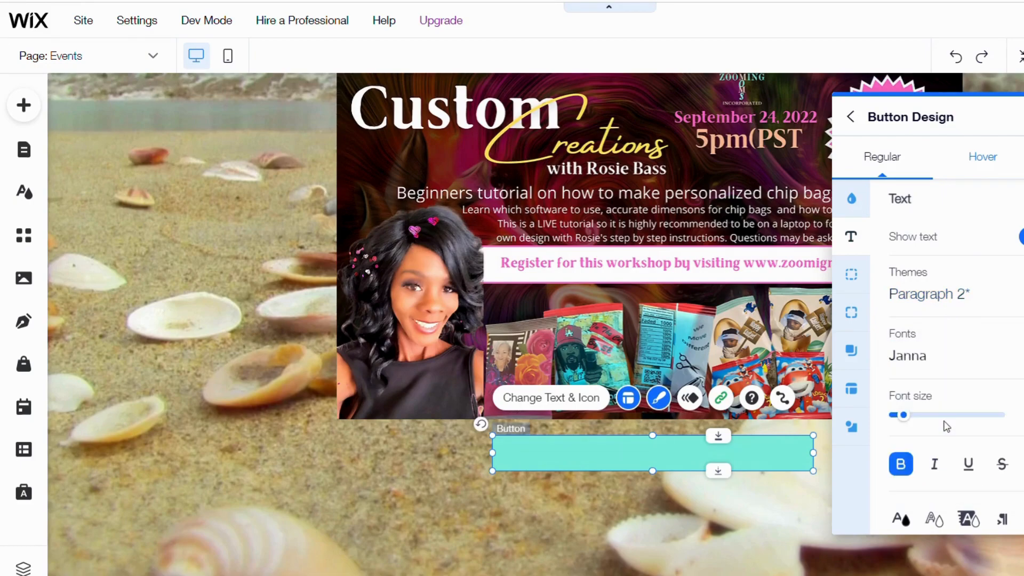
# Step: Try the Asimon font on the button's text and switch it to Almoni DL Light
pyautogui.click(942, 356)
pyautogui.scroll(-5, 943, 357)
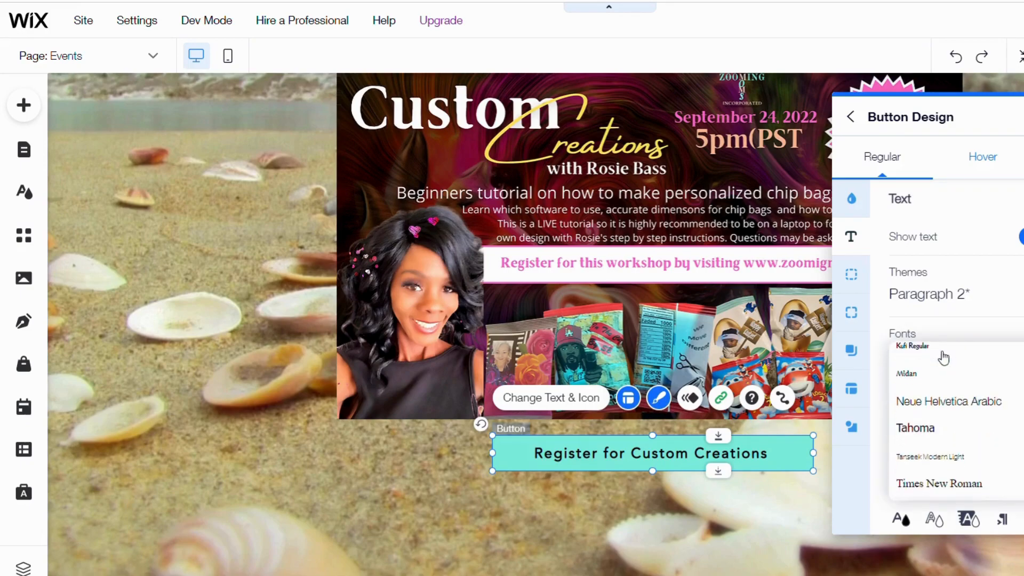
pyautogui.scroll(-4, 943, 358)
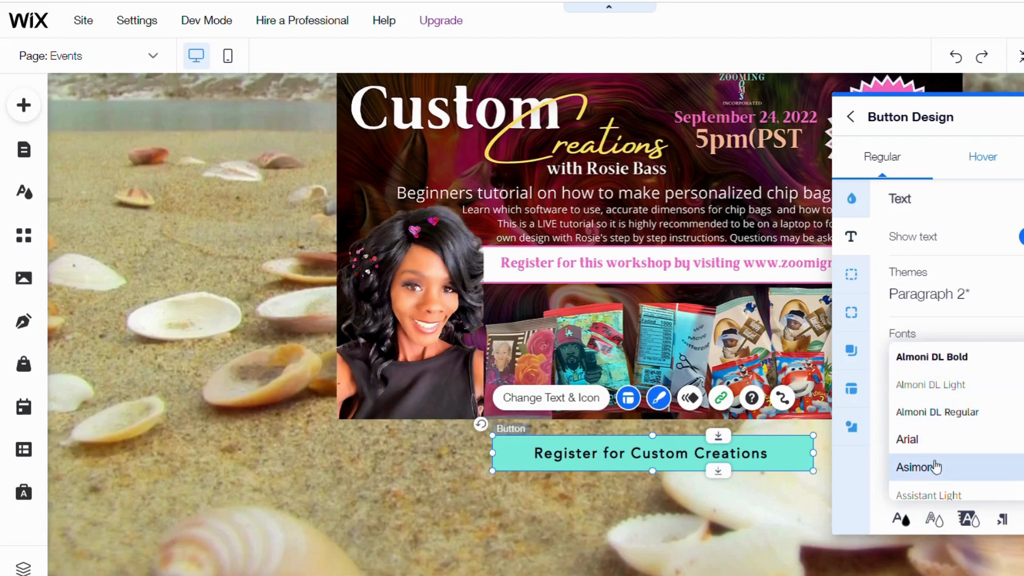
pyautogui.click(935, 467)
pyautogui.click(936, 367)
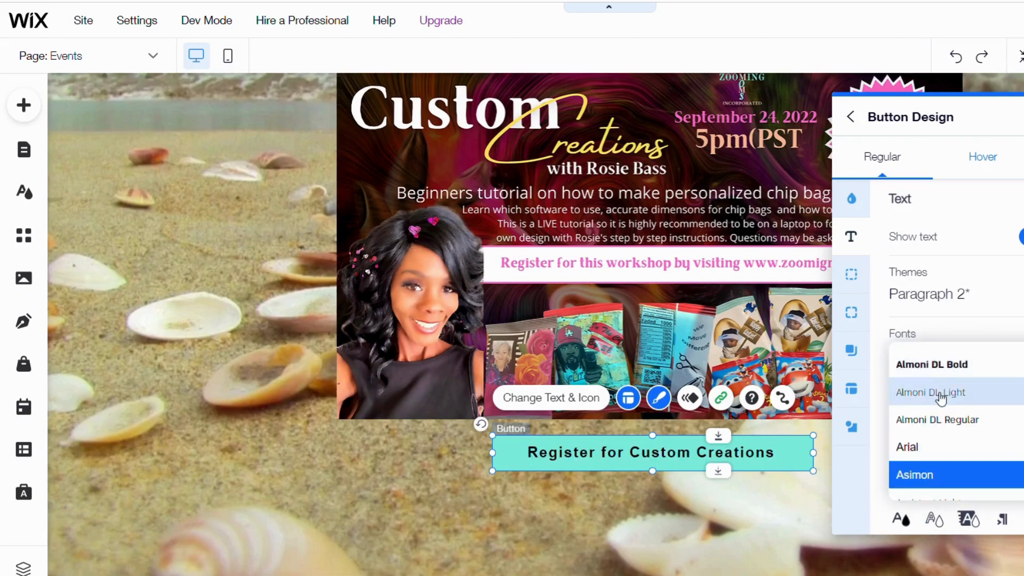
pyautogui.click(941, 401)
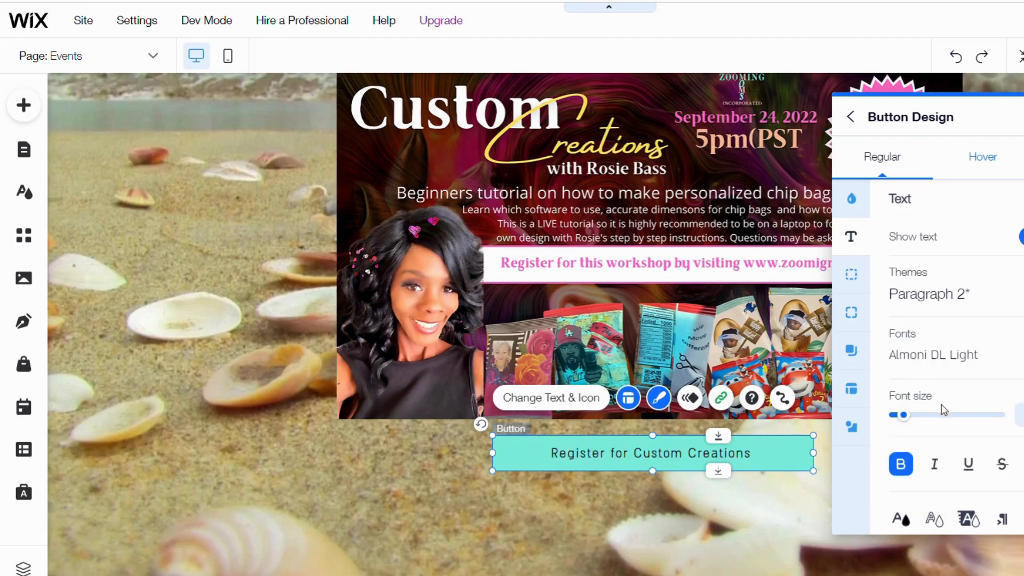
# Step: Try the Frank Ruhl, Longlife and Open Sans Condensed fonts on the button's text
pyautogui.click(938, 362)
pyautogui.scroll(-2, 945, 395)
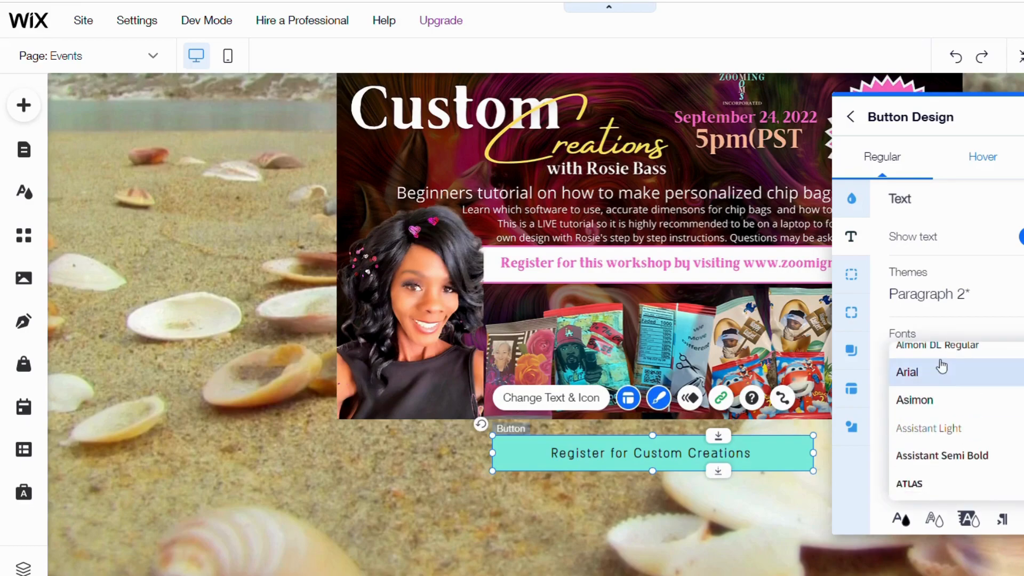
pyautogui.scroll(-3, 947, 396)
pyautogui.click(943, 407)
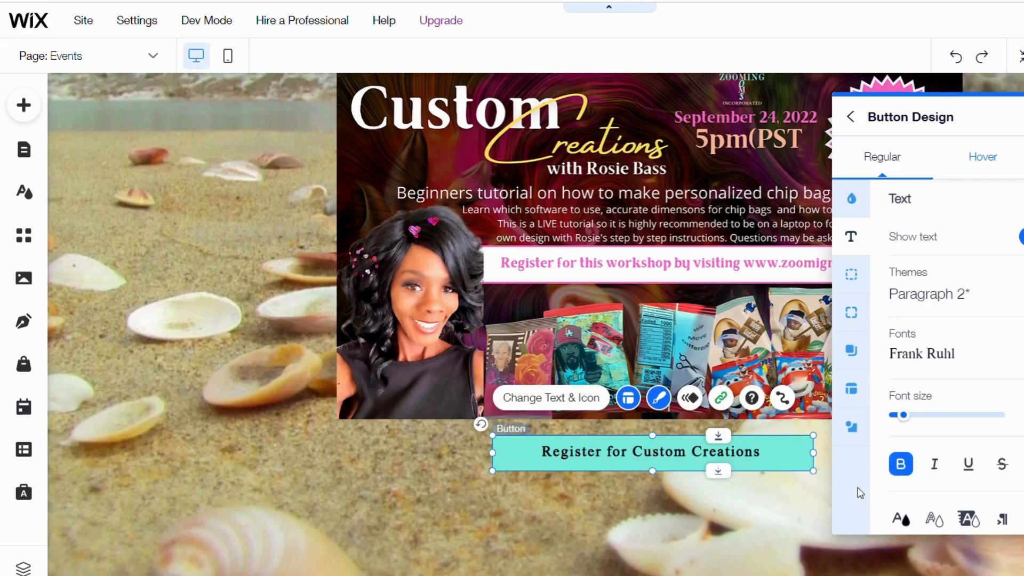
pyautogui.click(918, 355)
pyautogui.scroll(-2, 937, 428)
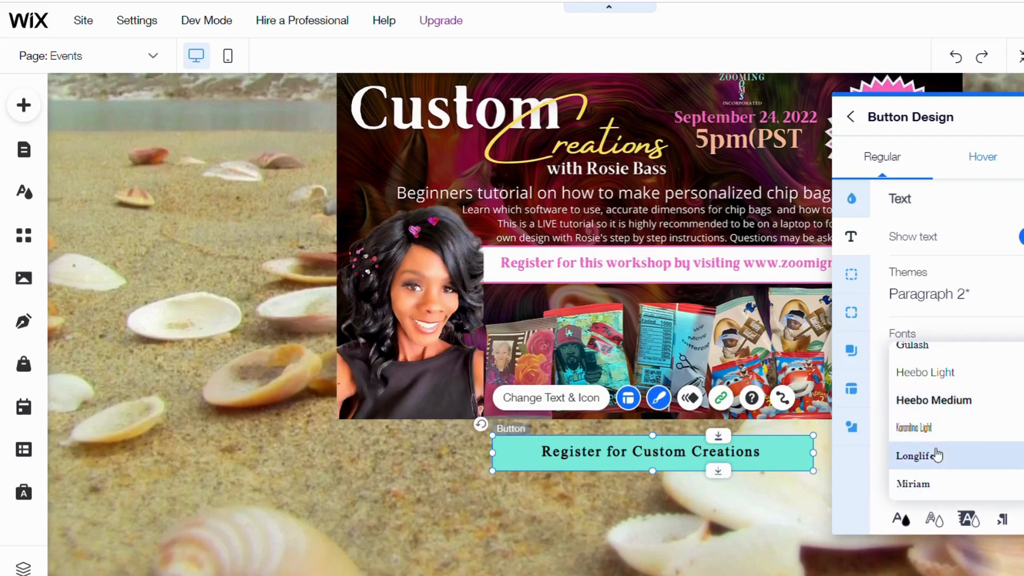
pyautogui.click(935, 456)
pyautogui.click(921, 357)
pyautogui.scroll(-2, 939, 411)
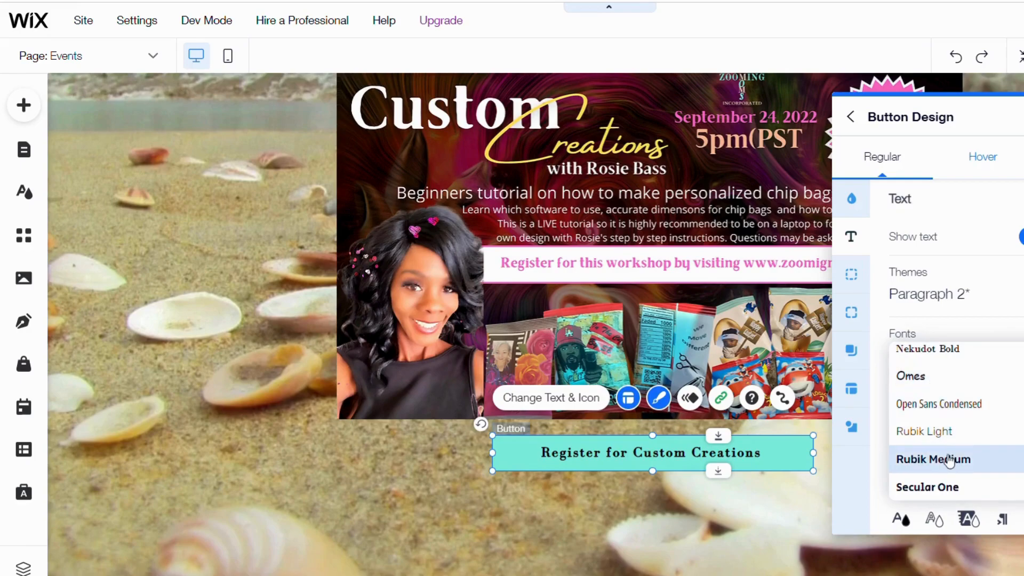
pyautogui.click(945, 415)
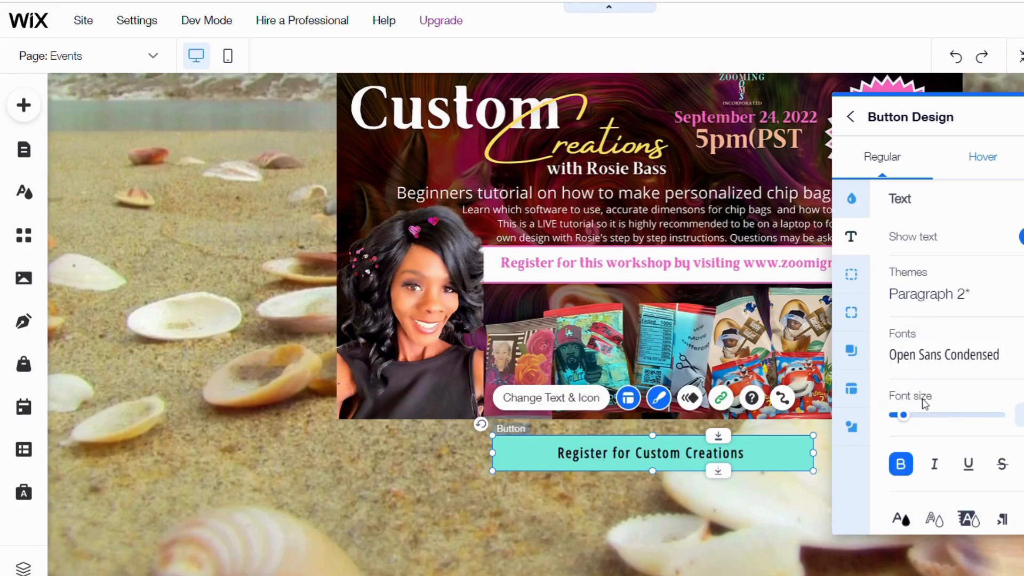
# Step: Change the font of the button's text to Basic
pyautogui.click(940, 356)
pyautogui.scroll(-6, 945, 411)
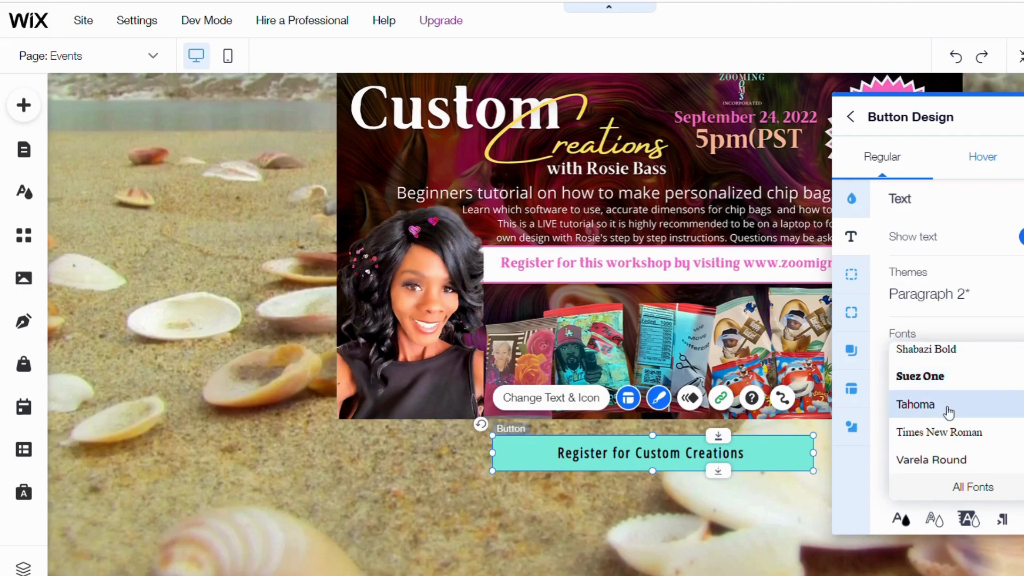
pyautogui.scroll(-5, 948, 421)
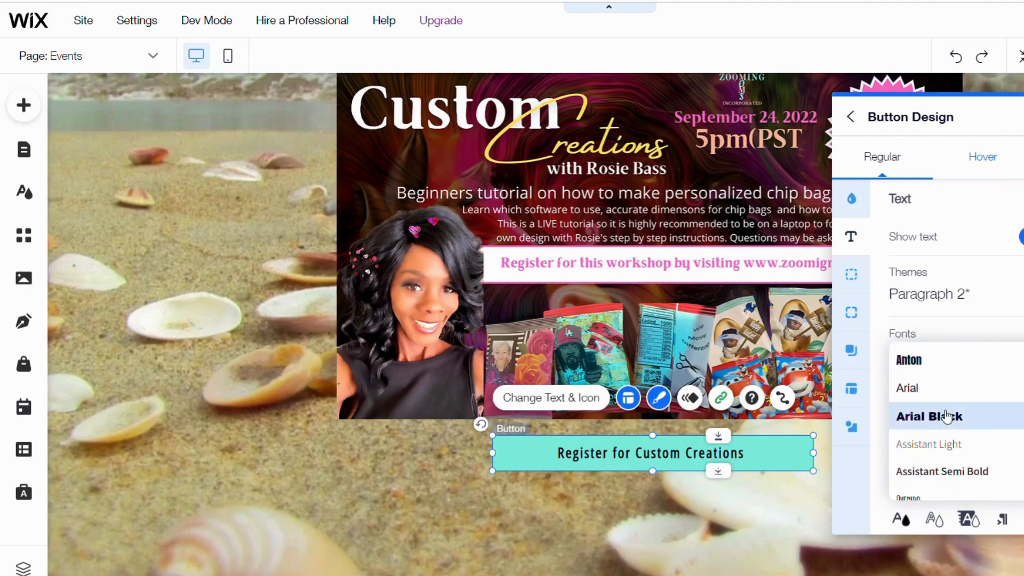
pyautogui.scroll(-4, 947, 419)
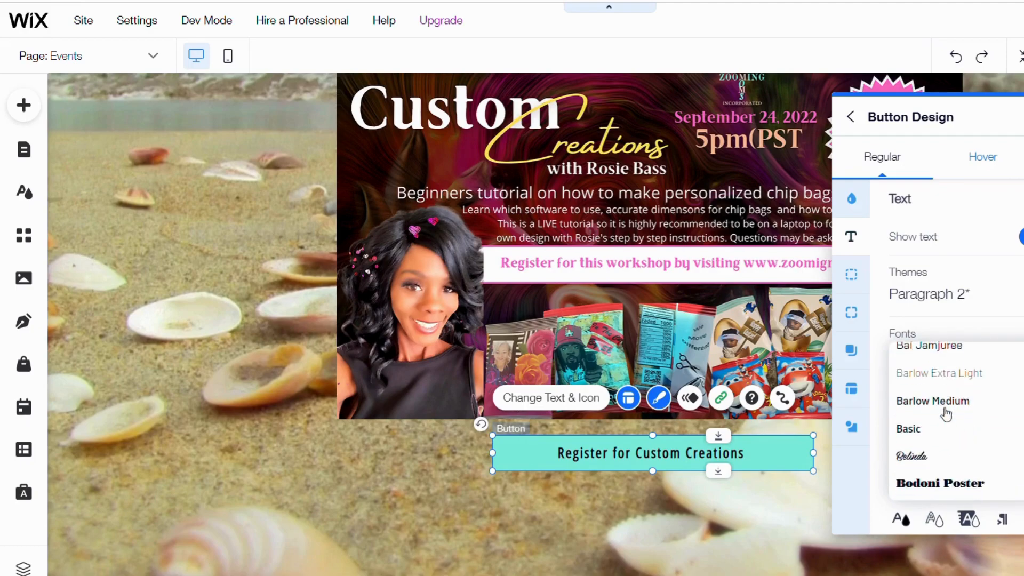
pyautogui.click(916, 440)
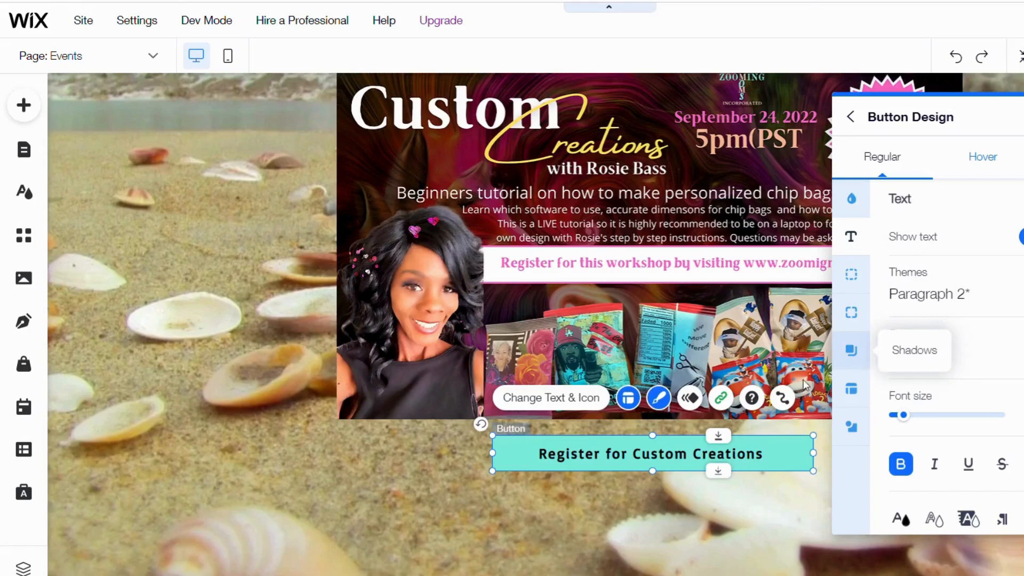
pyautogui.click(772, 485)
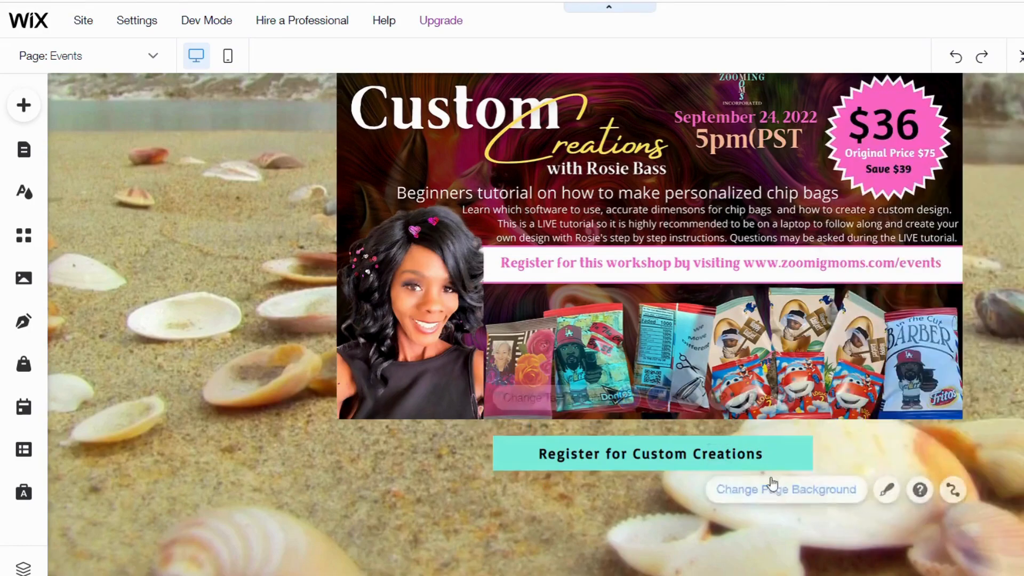
# Step: Change the registration button's background fill to a newly added custom pink, FF6CD9
pyautogui.click(789, 458)
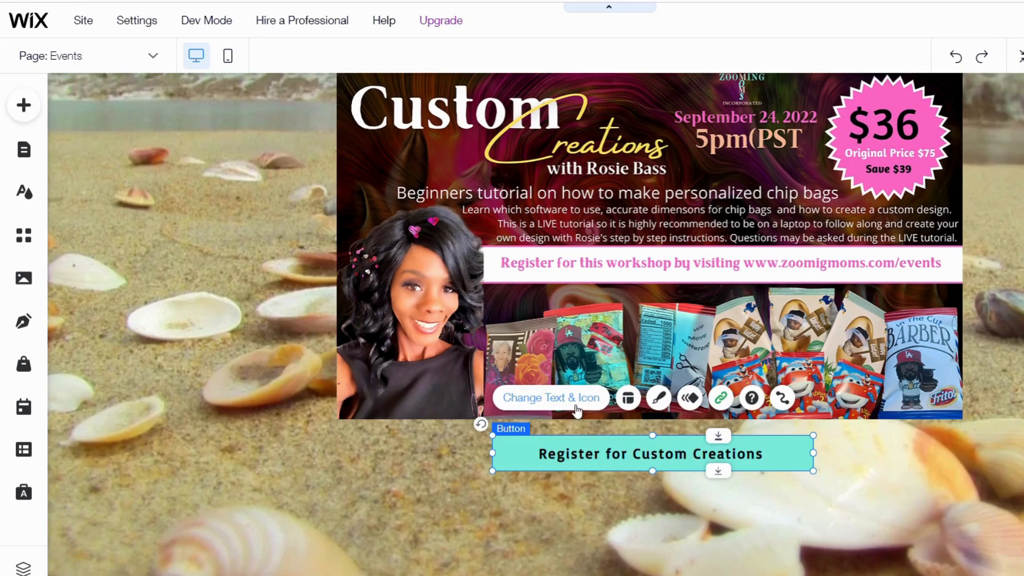
pyautogui.click(660, 399)
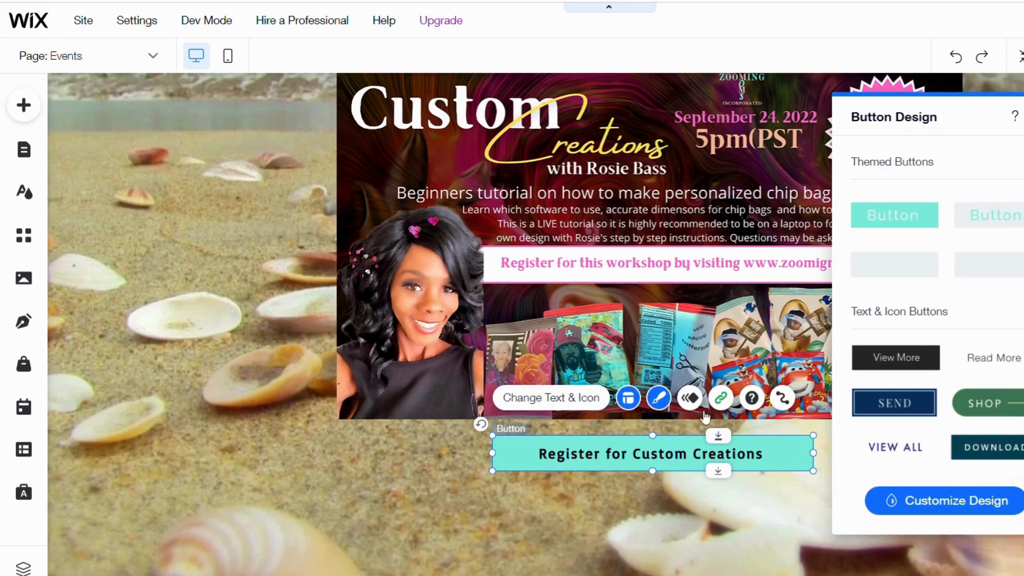
pyautogui.click(989, 507)
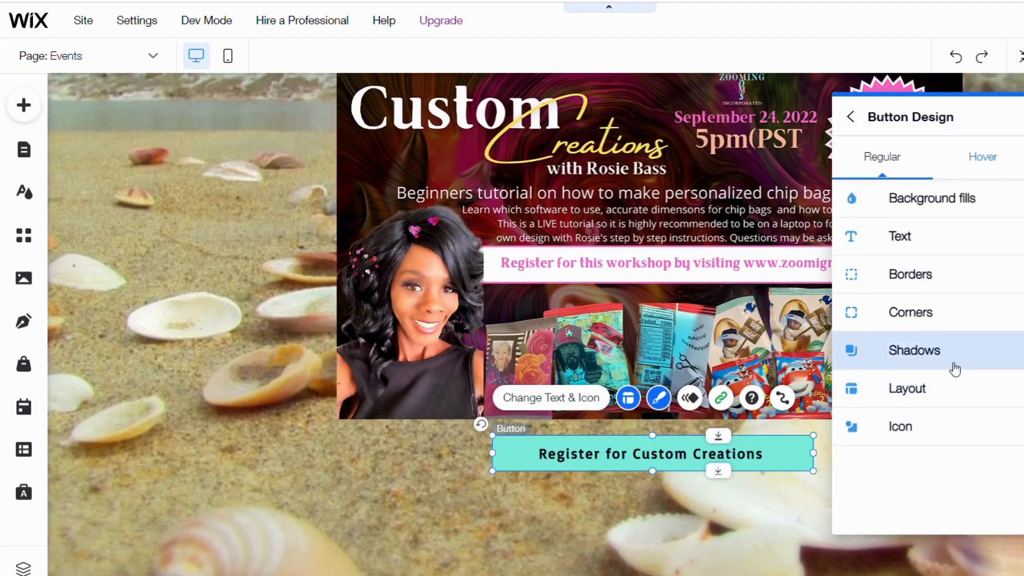
pyautogui.click(926, 215)
pyautogui.click(909, 291)
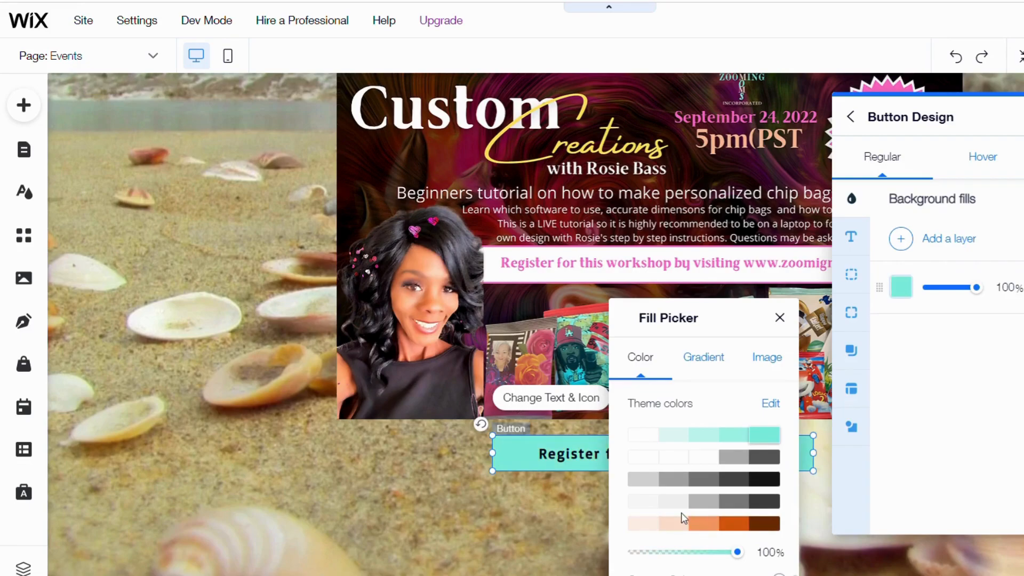
pyautogui.moveTo(739, 321); pyautogui.dragTo(499, 59)
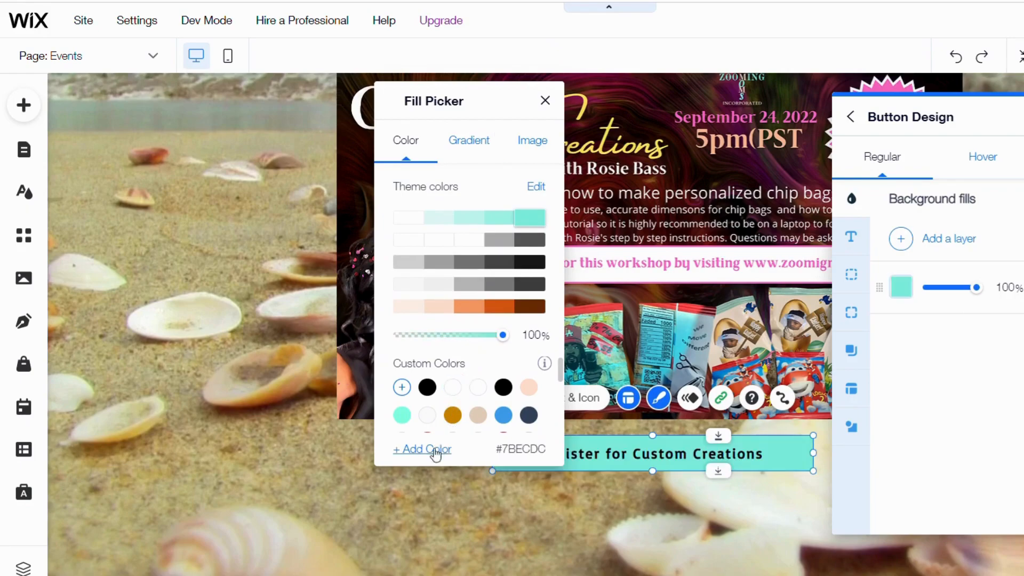
pyautogui.click(416, 451)
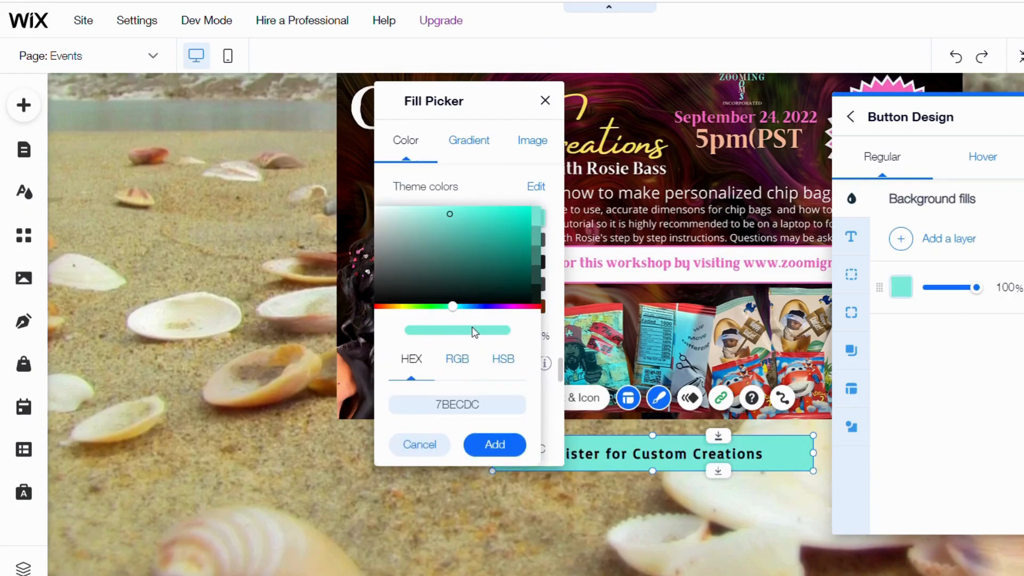
pyautogui.moveTo(510, 307); pyautogui.dragTo(517, 308)
pyautogui.click(527, 226)
pyautogui.moveTo(537, 236); pyautogui.dragTo(544, 205)
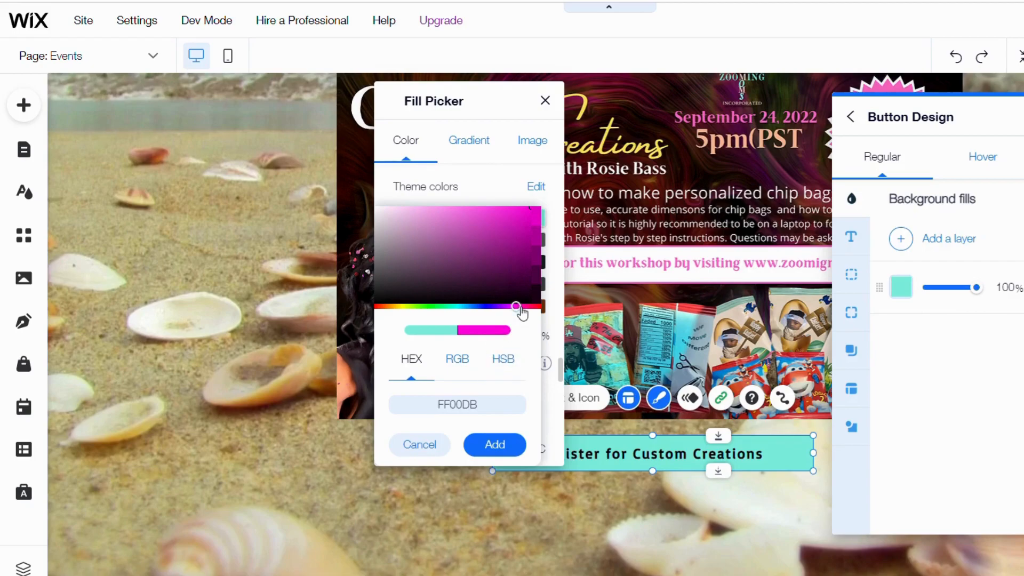
pyautogui.moveTo(523, 314); pyautogui.dragTo(527, 317)
pyautogui.moveTo(538, 237); pyautogui.dragTo(468, 184)
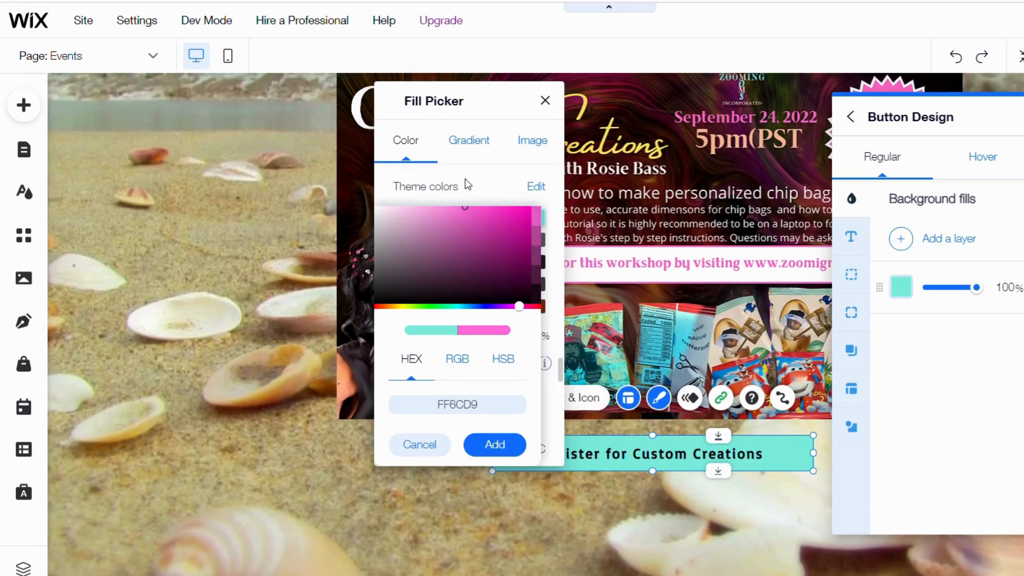
pyautogui.click(509, 449)
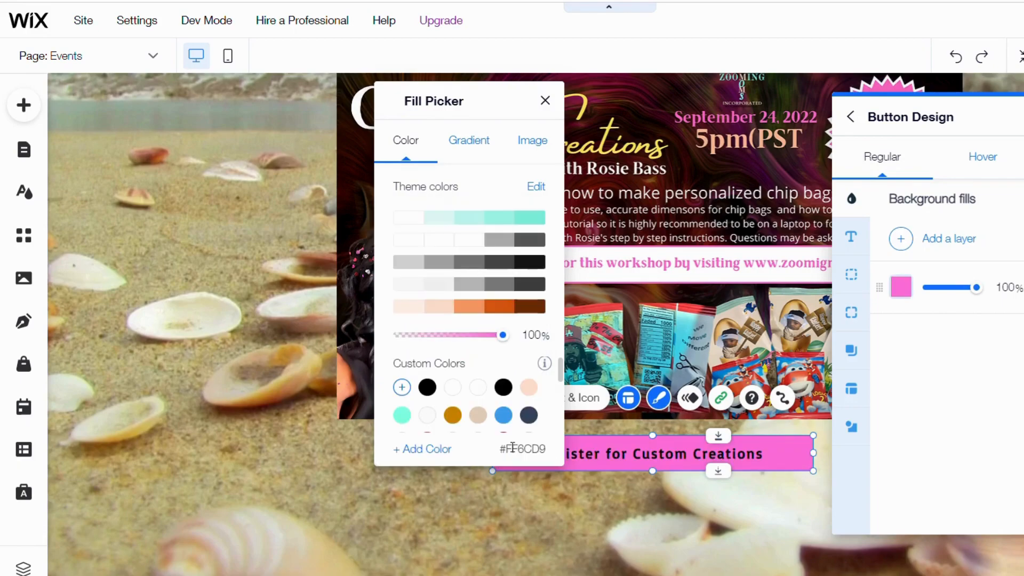
pyautogui.click(635, 447)
pyautogui.click(603, 512)
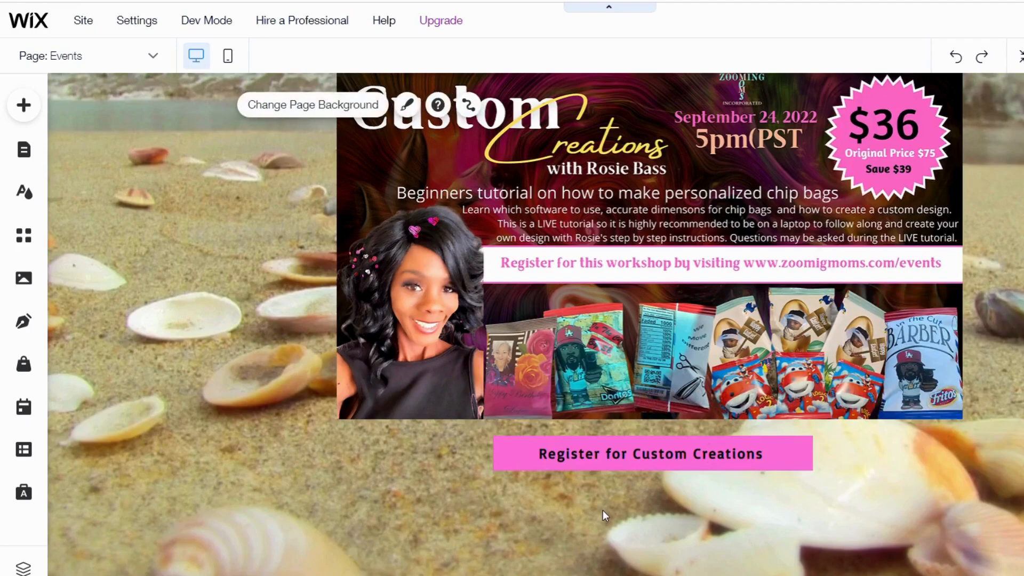
# Step: Add a white border around the Register for Custom Creations button
pyautogui.click(779, 455)
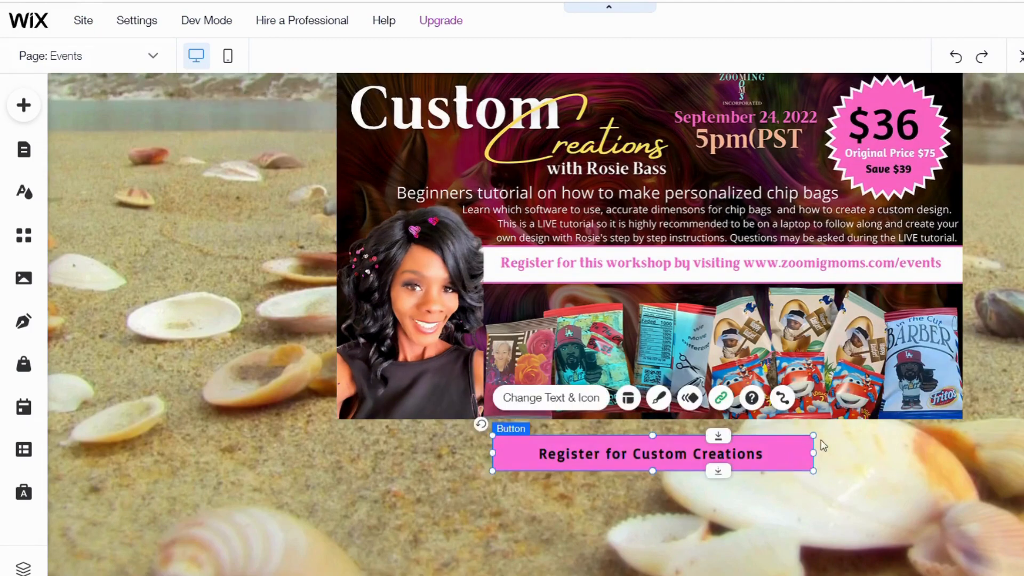
pyautogui.click(660, 406)
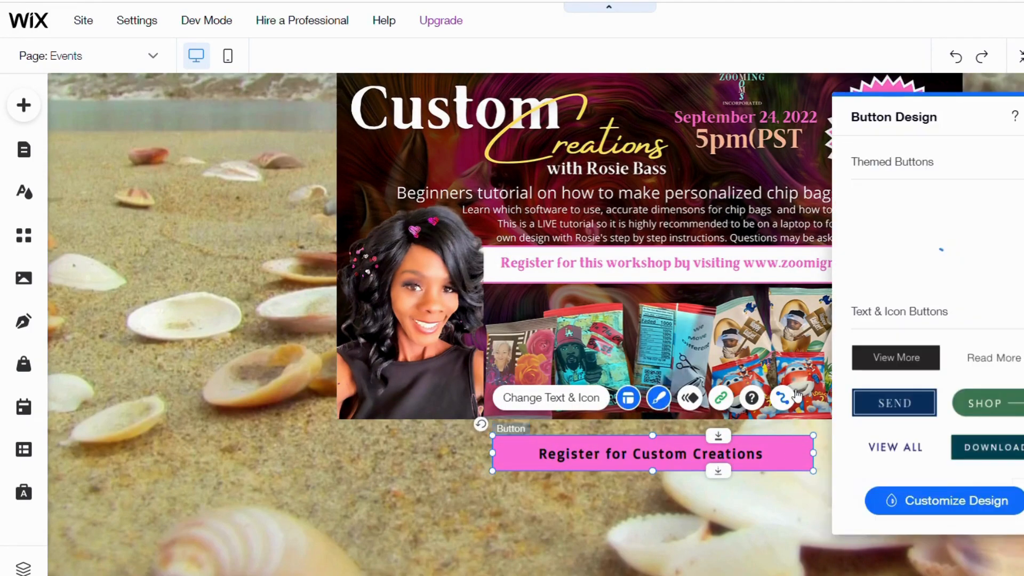
pyautogui.click(931, 510)
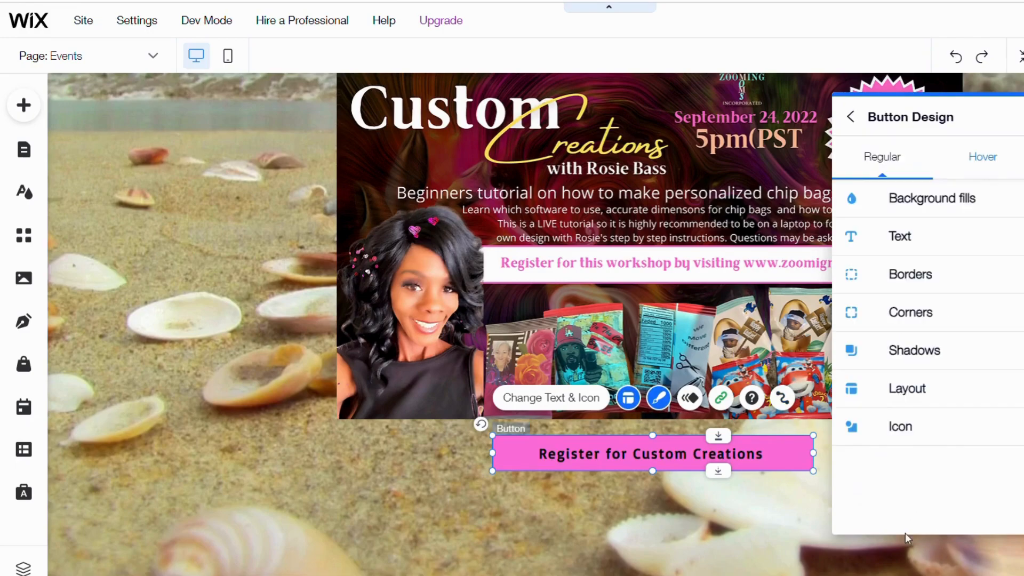
pyautogui.click(910, 276)
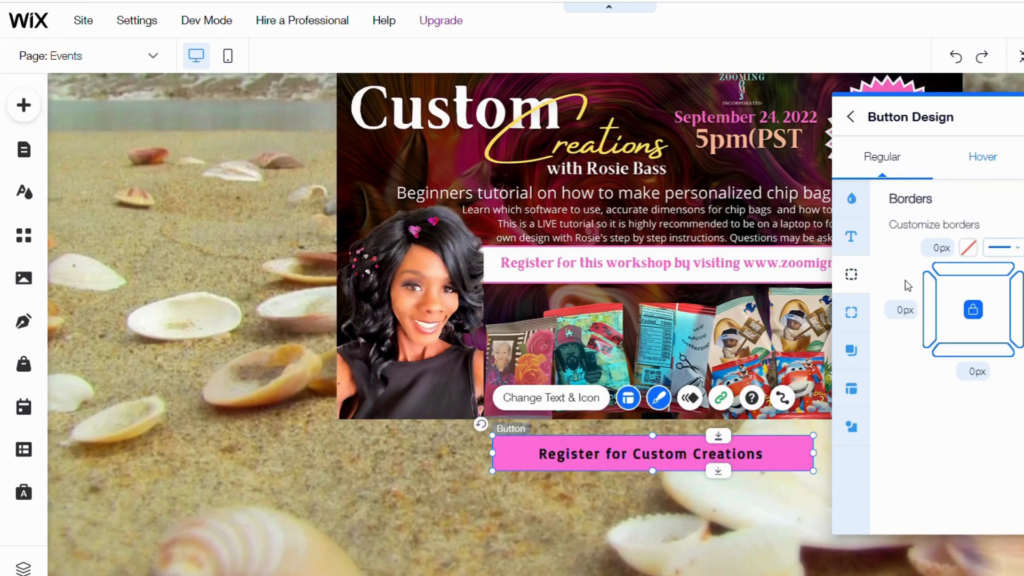
pyautogui.click(968, 248)
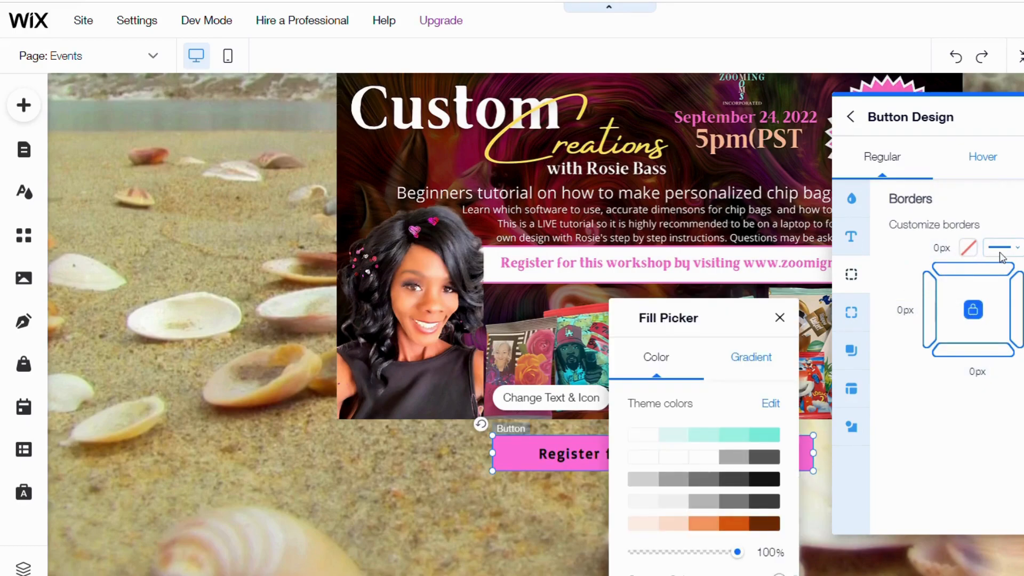
pyautogui.click(645, 435)
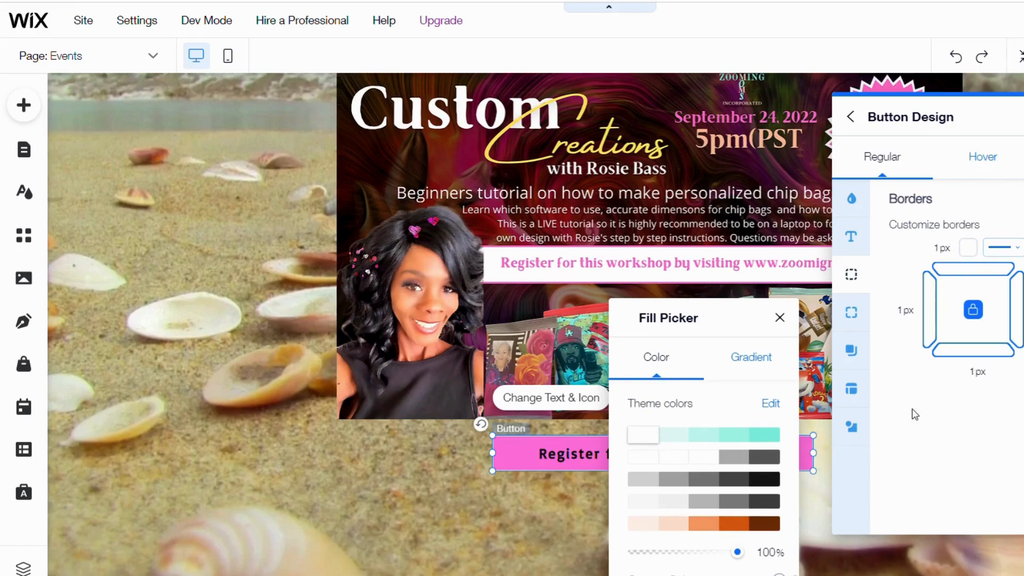
pyautogui.click(659, 446)
# Step: Try the dashed and double line styles on the button's border and return it to solid
pyautogui.click(1017, 248)
pyautogui.click(1014, 248)
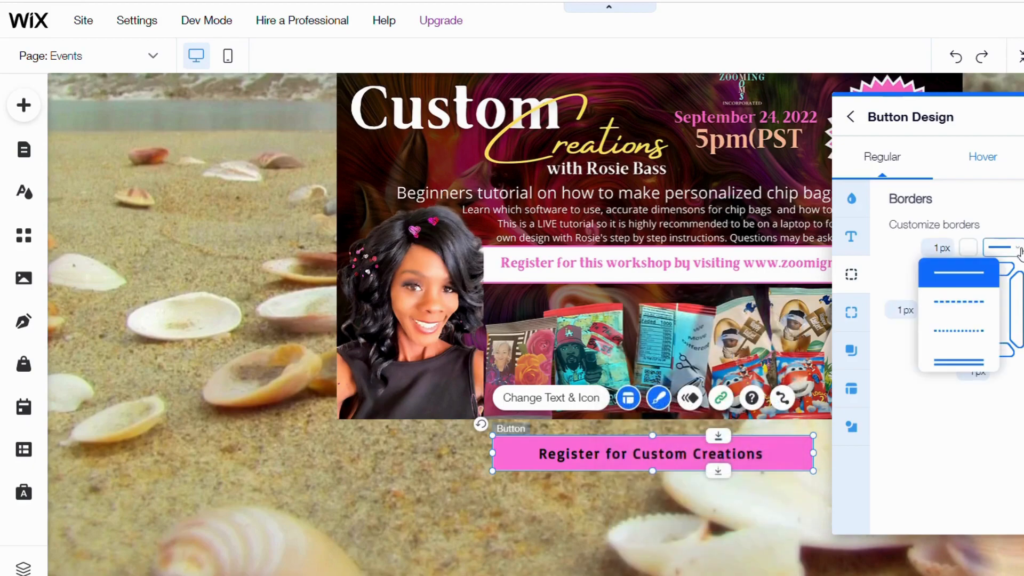
pyautogui.click(986, 316)
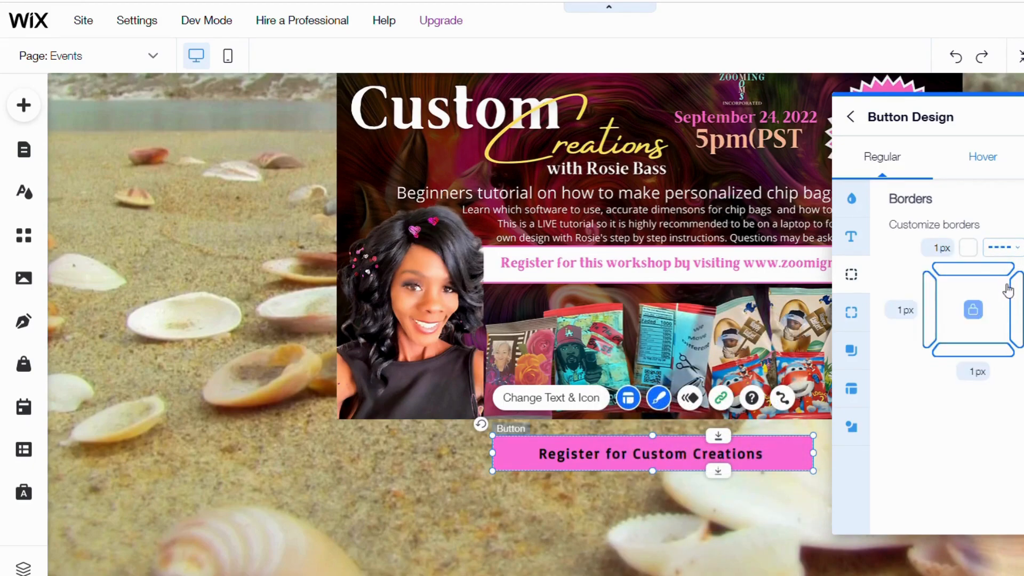
pyautogui.click(1018, 249)
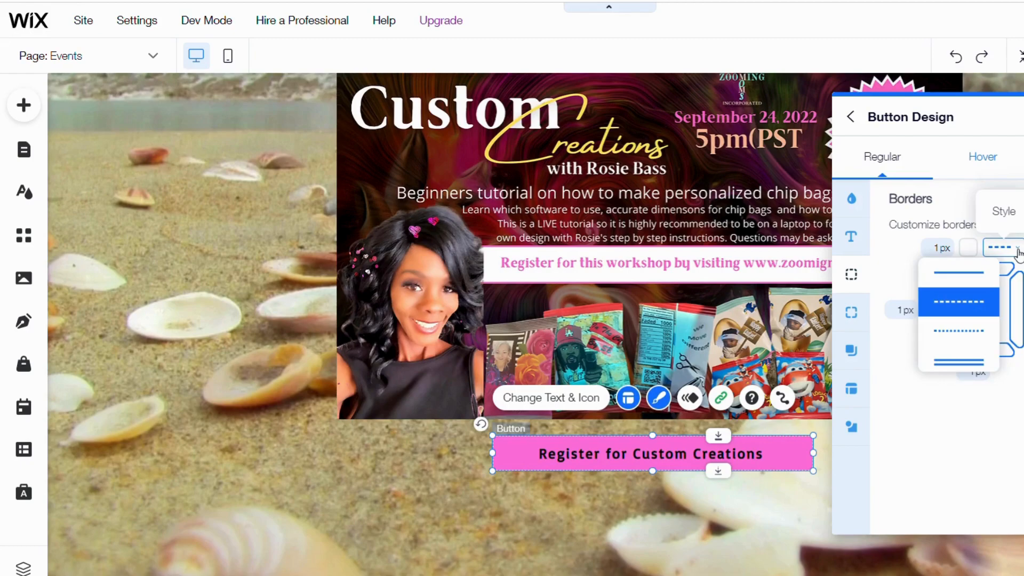
pyautogui.click(959, 362)
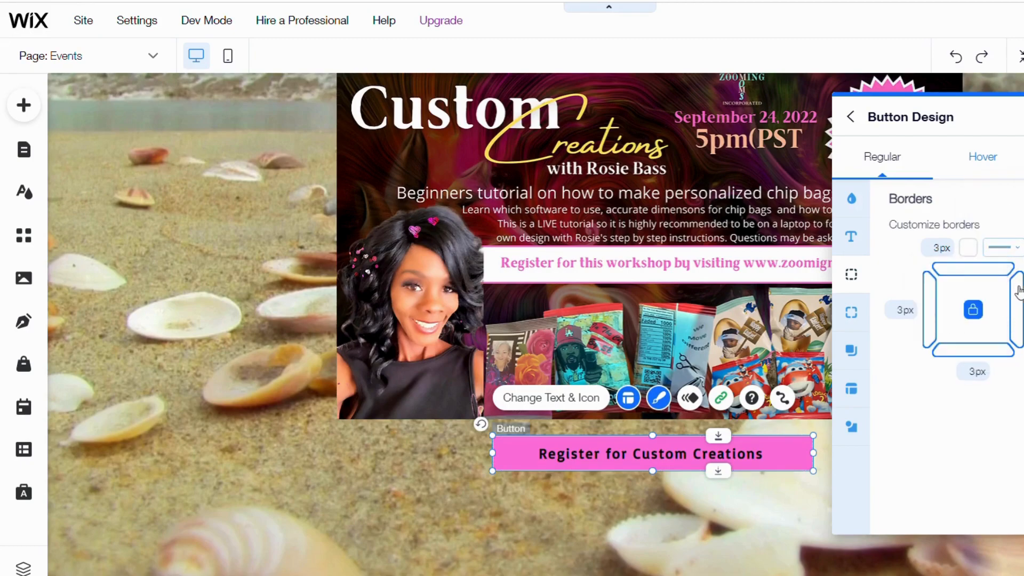
pyautogui.click(1004, 247)
pyautogui.click(975, 275)
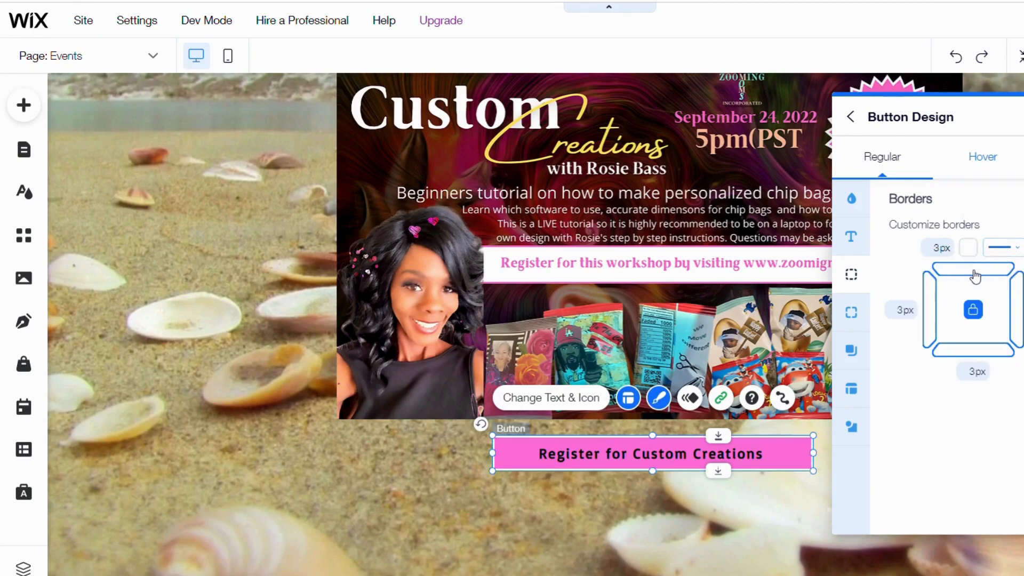
# Step: Unlink the sides of the button's border and set the top width to 4 px and the bottom width to 5 px
pyautogui.click(952, 251)
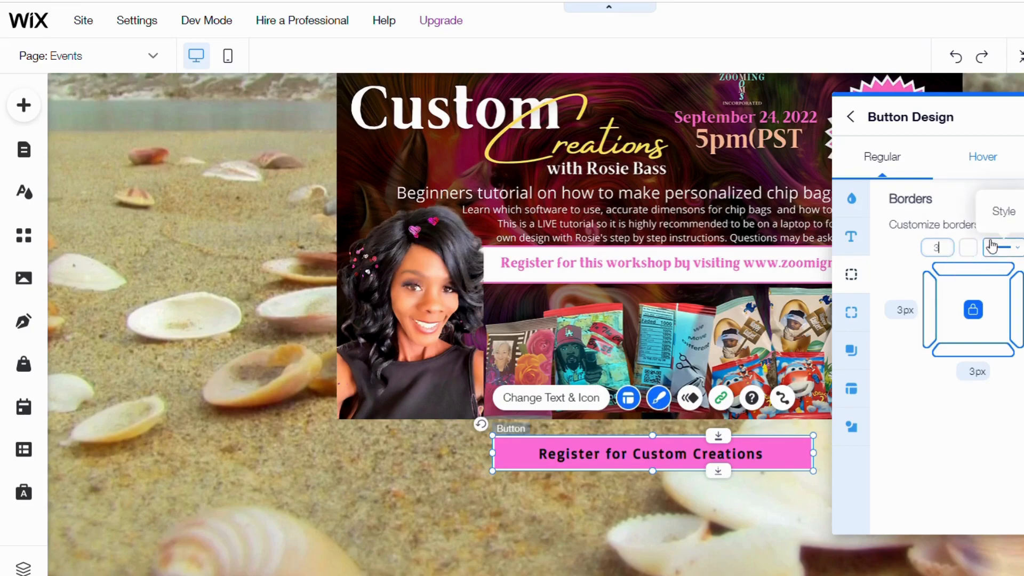
pyautogui.click(975, 310)
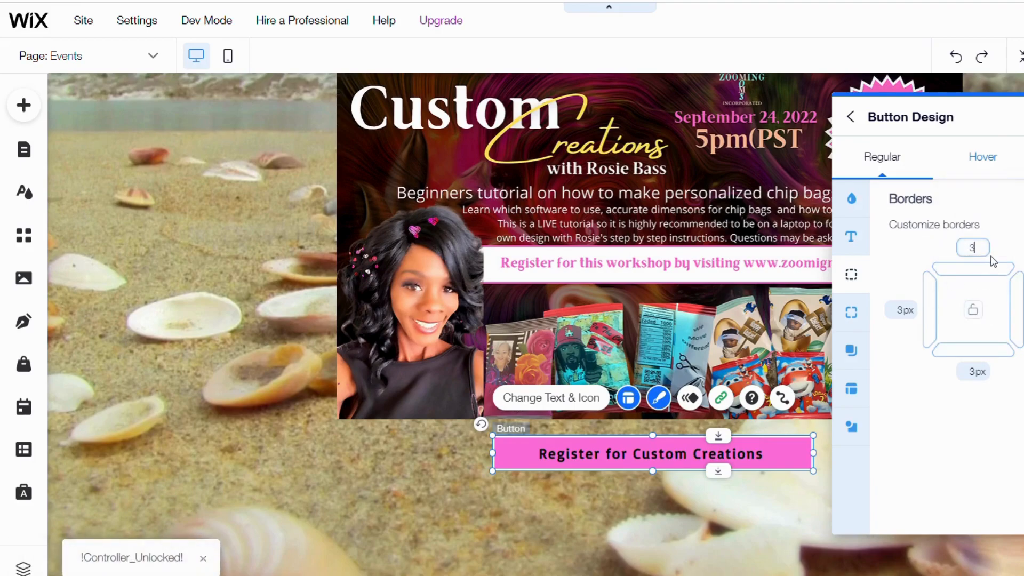
pyautogui.write('4')
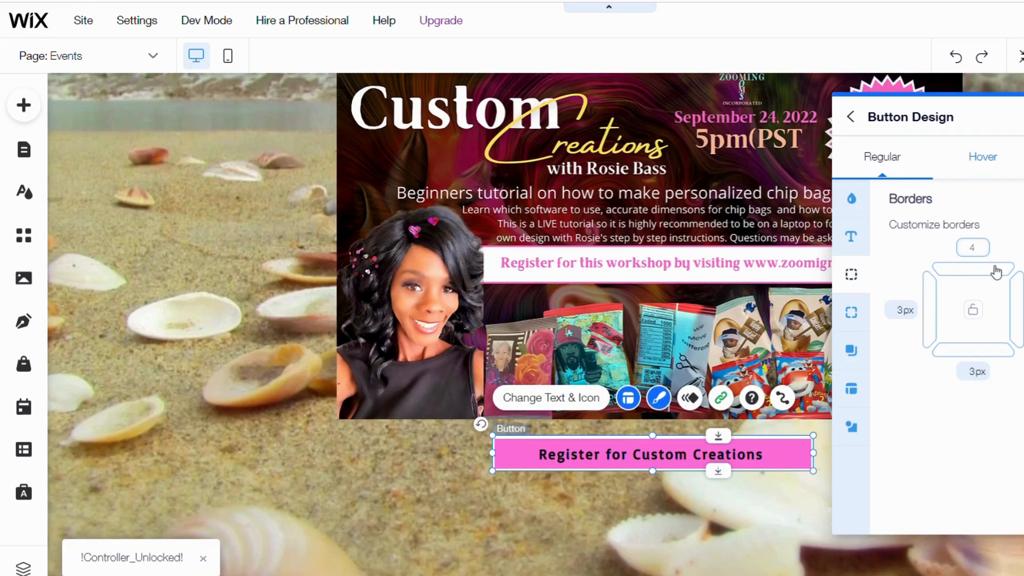
pyautogui.click(985, 373)
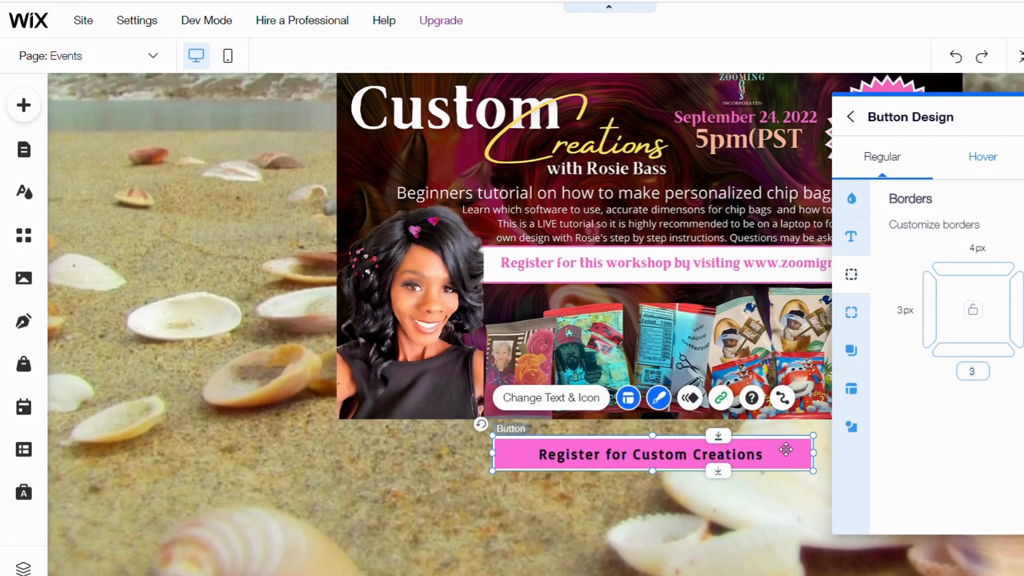
pyautogui.scroll(-3, 790, 437)
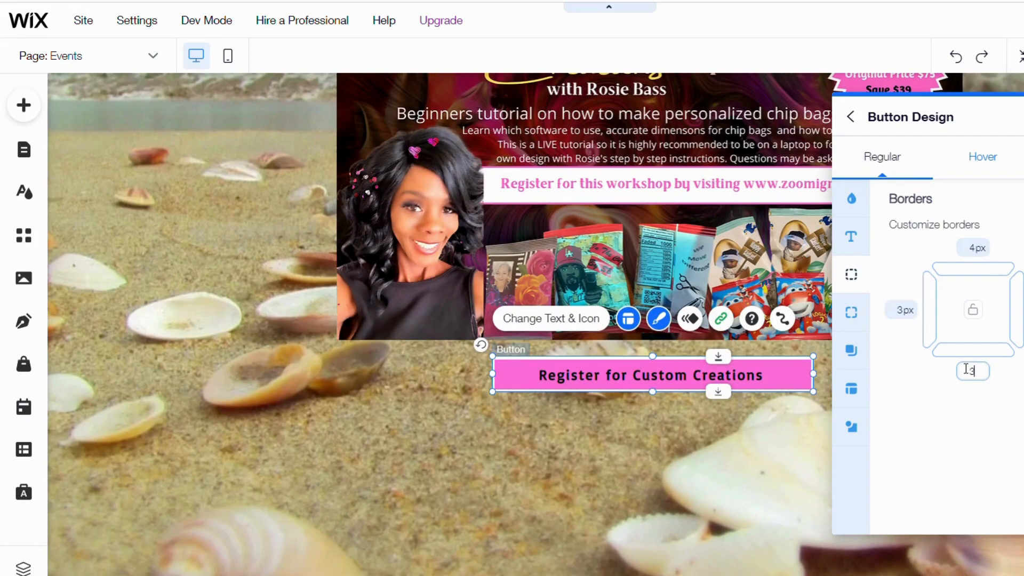
pyautogui.press('BackSpace')
pyautogui.write('4')
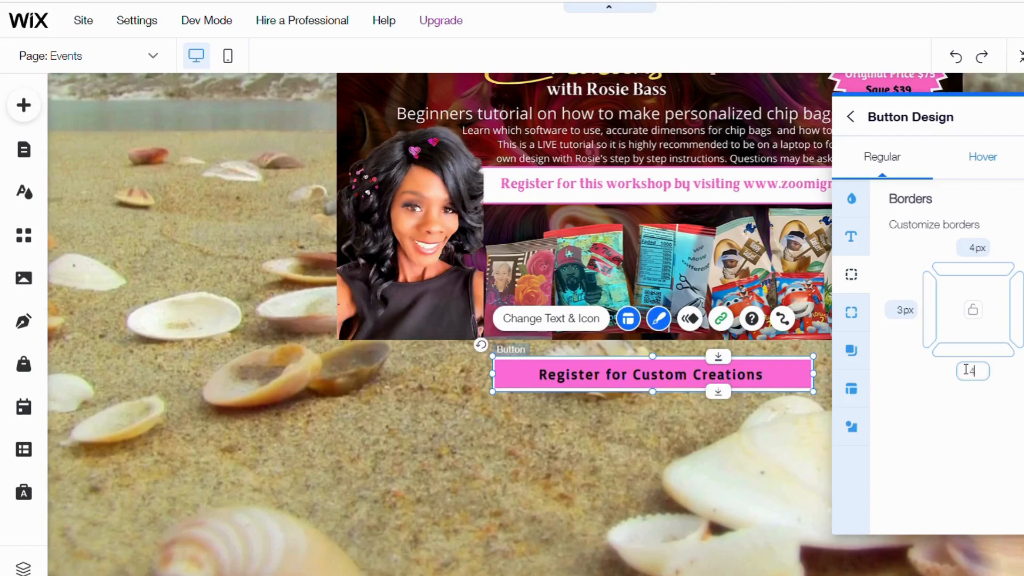
pyautogui.press('BackSpace')
pyautogui.write('5')
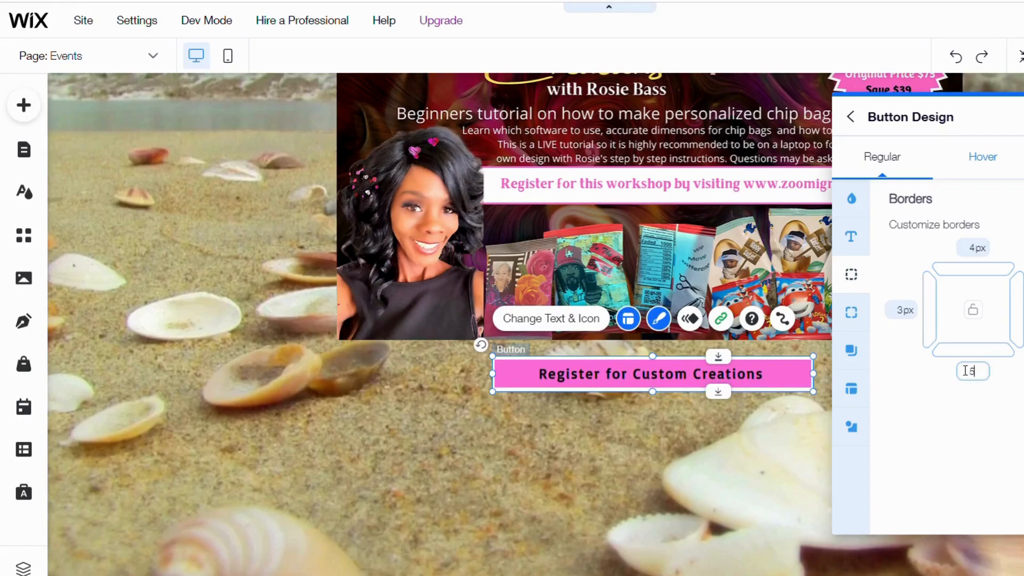
# Step: Set the top and left border widths of the button to 5 px and link the four sides again
pyautogui.click(986, 247)
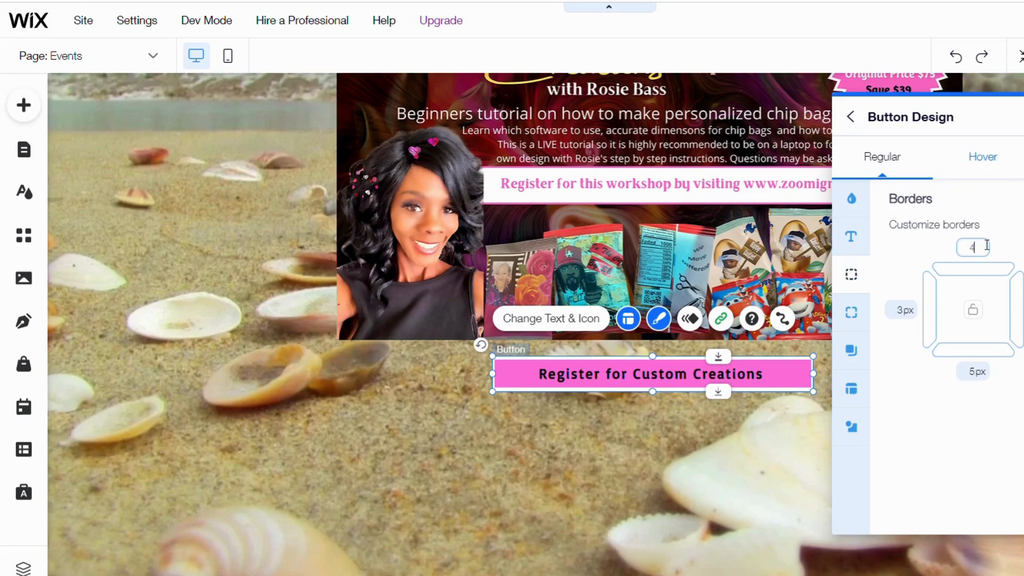
pyautogui.press('BackSpace')
pyautogui.write('5')
pyautogui.click(902, 313)
pyautogui.press('BackSpace')
pyautogui.write('5')
pyautogui.click(1023, 310)
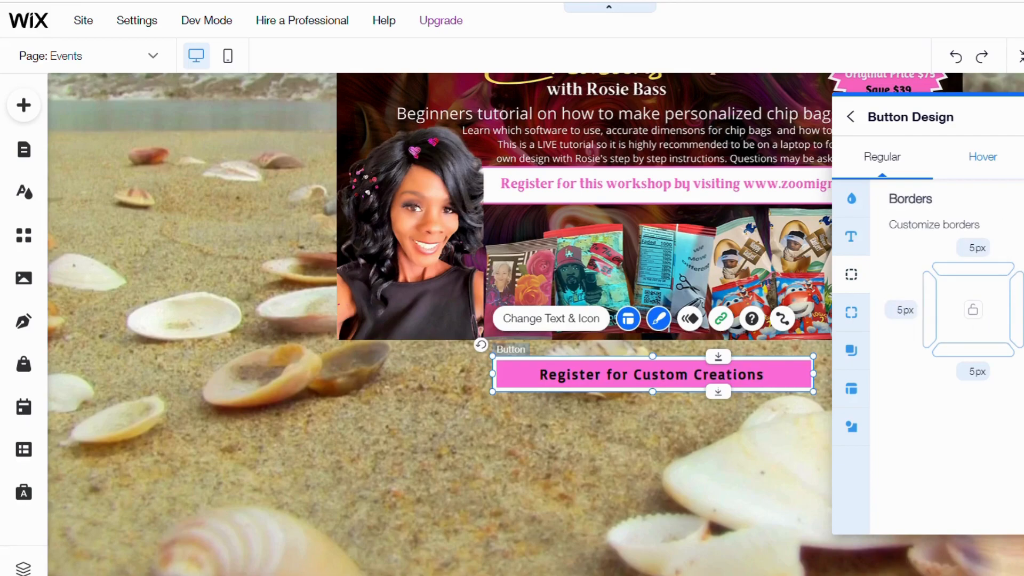
pyautogui.click(973, 309)
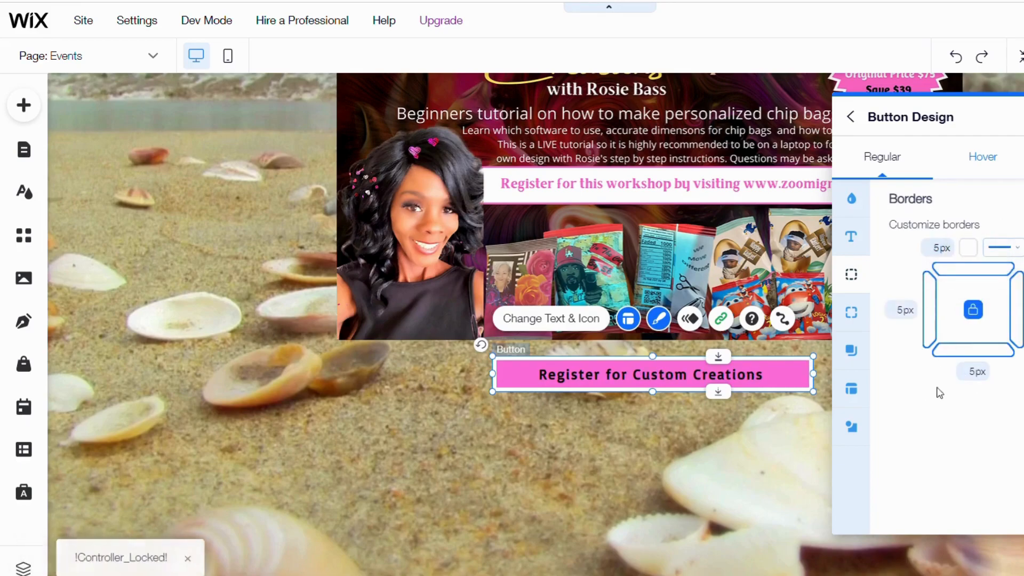
# Step: Change the border color of the button's hover state to black
pyautogui.click(986, 161)
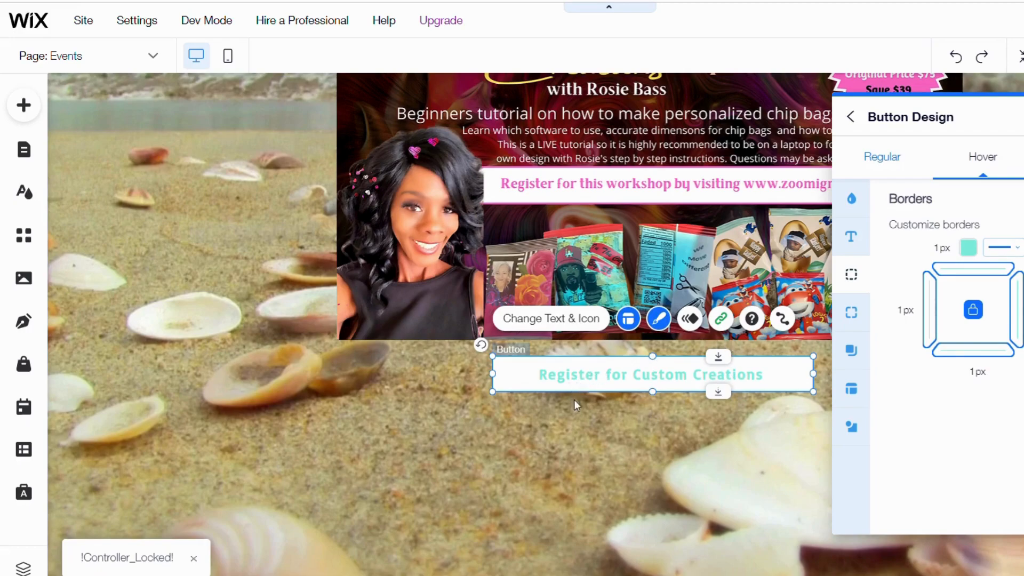
pyautogui.scroll(2, 708, 450)
pyautogui.click(968, 248)
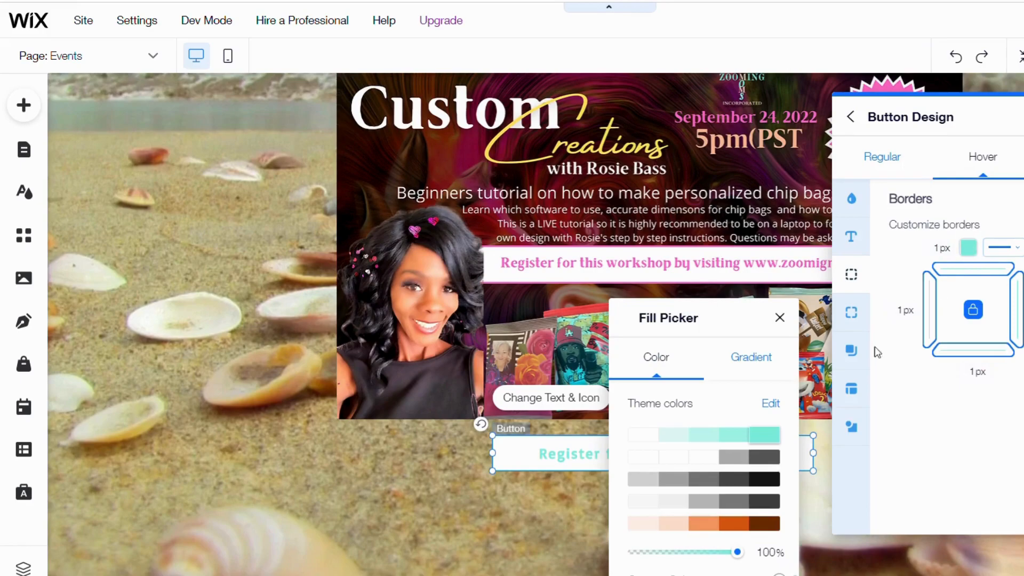
pyautogui.click(764, 480)
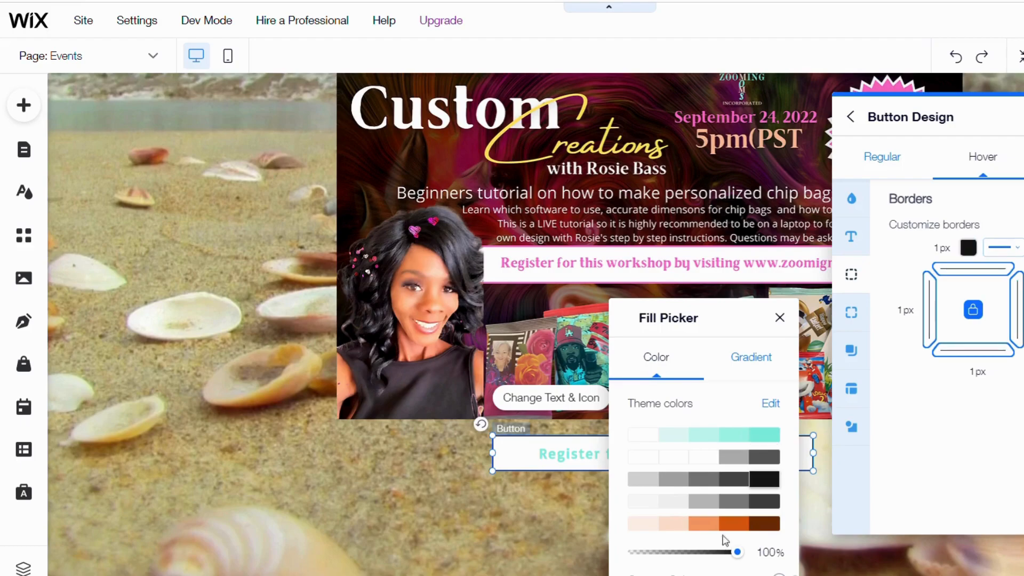
pyautogui.click(919, 427)
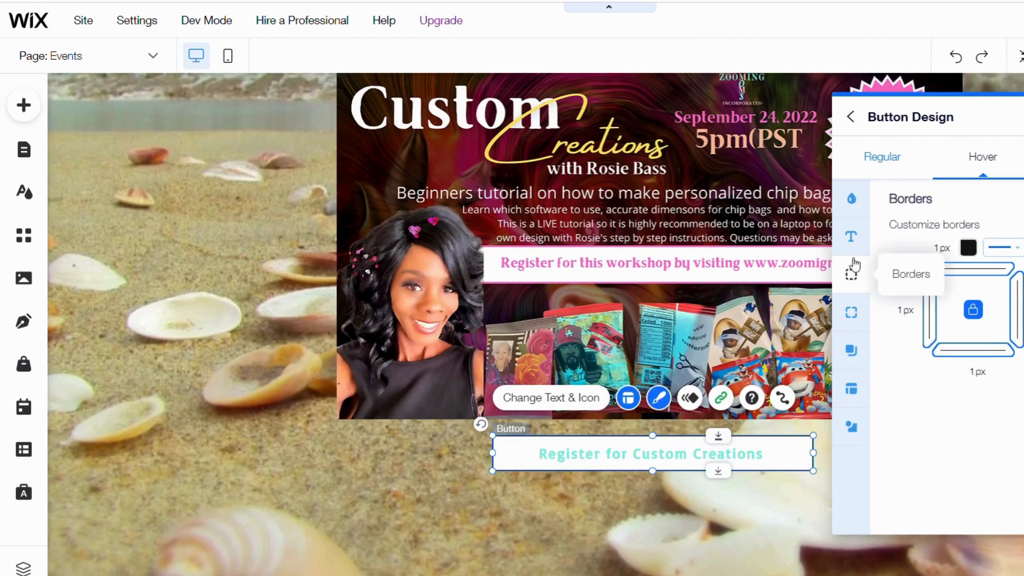
# Step: Change the text color of the button's hover state to black
pyautogui.click(851, 238)
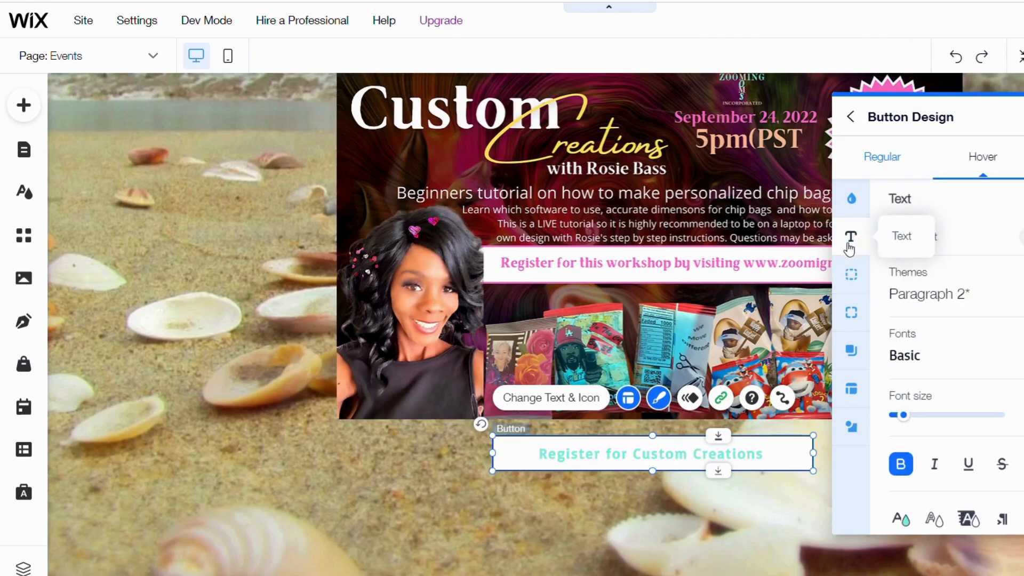
pyautogui.scroll(-3, 941, 418)
pyautogui.click(901, 361)
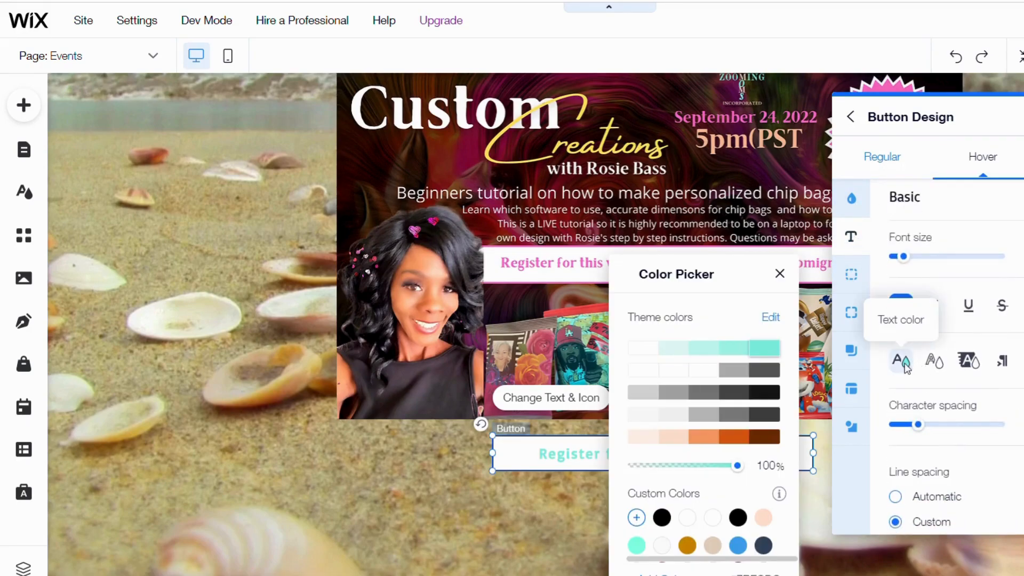
pyautogui.click(662, 518)
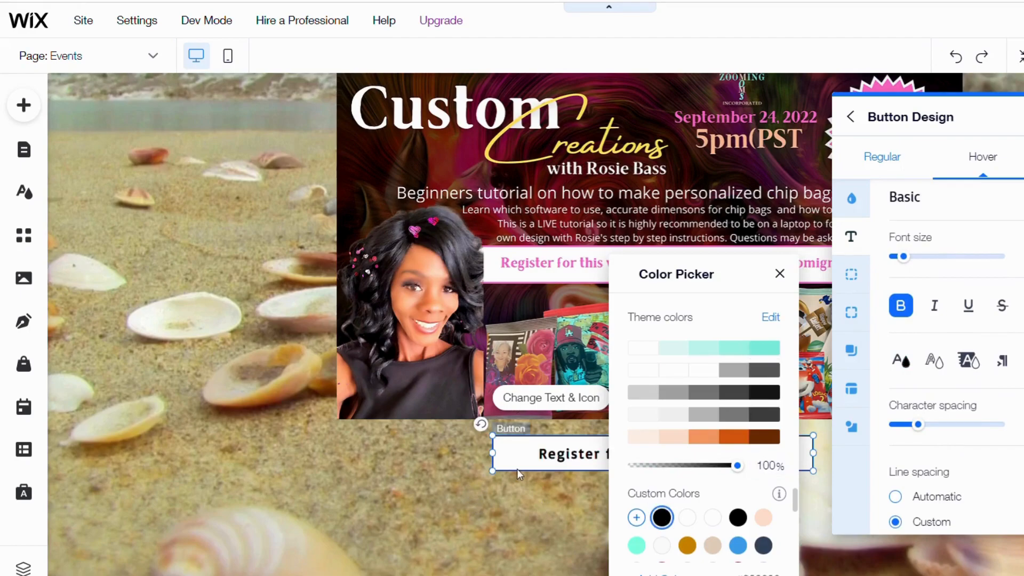
pyautogui.click(516, 469)
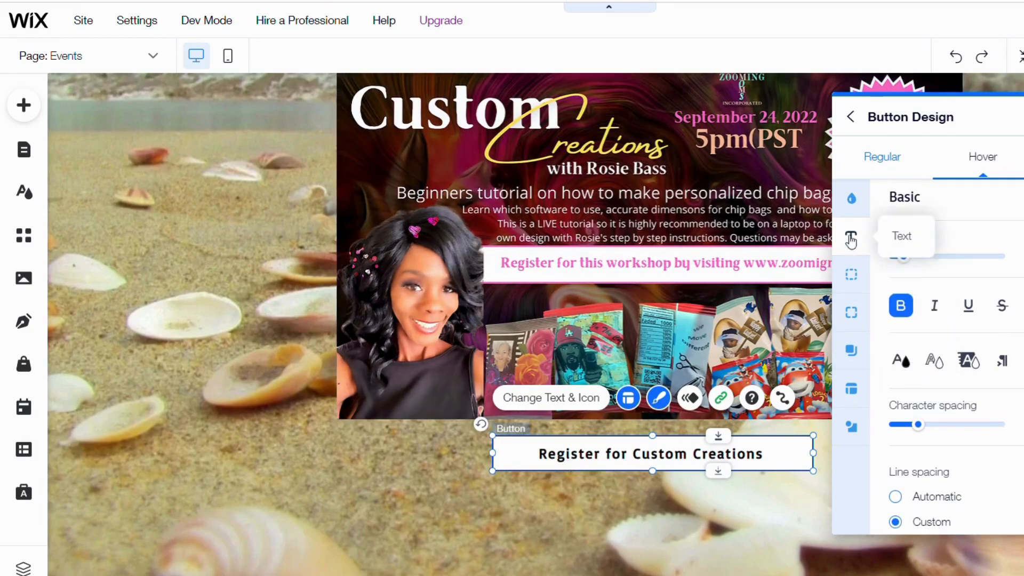
# Step: Compare the button's regular and hover designs, close the design settings and review the flyer and button on the page
pyautogui.click(882, 162)
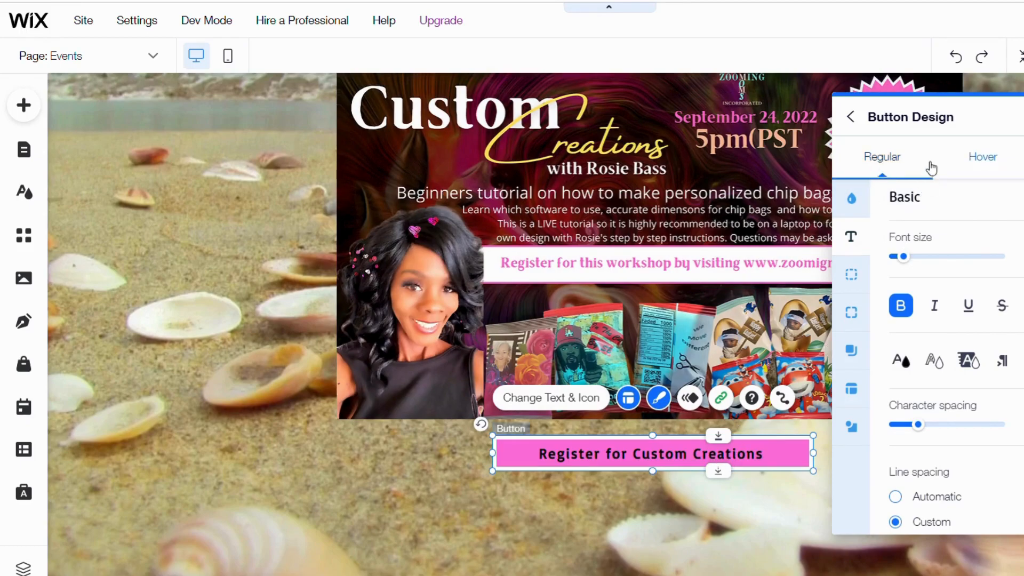
pyautogui.click(983, 159)
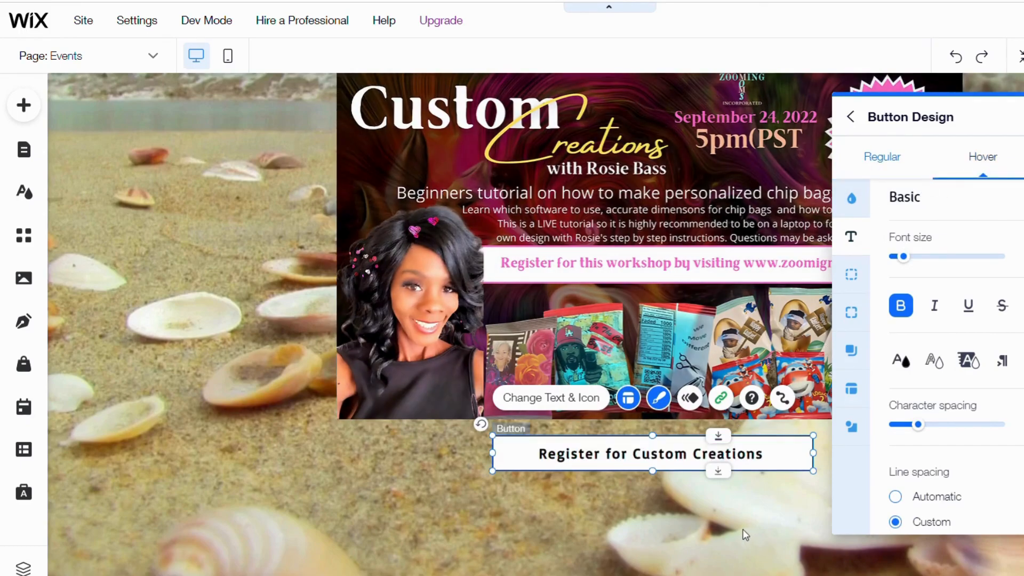
pyautogui.click(1023, 116)
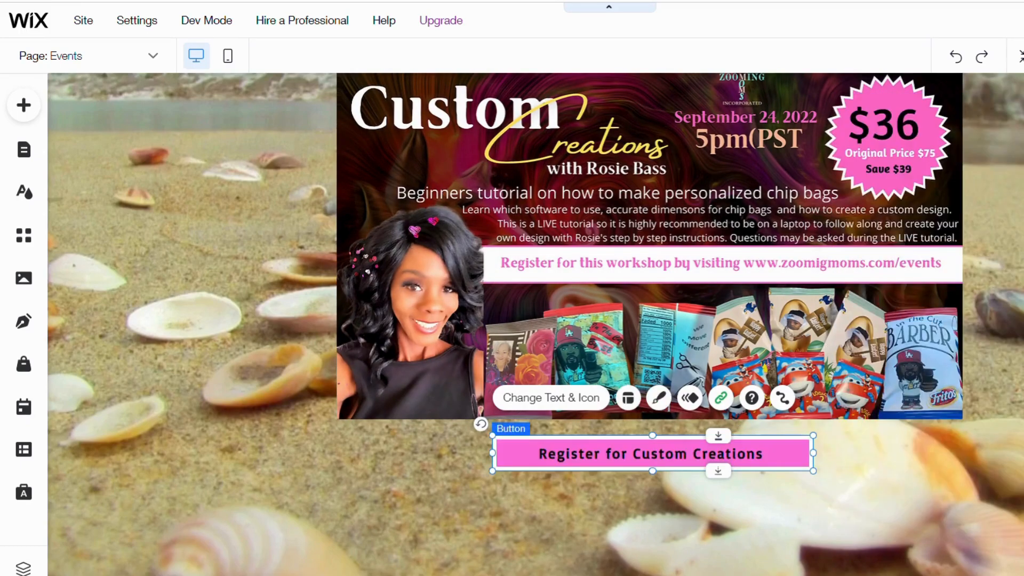
pyautogui.scroll(4, 658, 219)
pyautogui.scroll(-3, 657, 219)
pyautogui.scroll(-6, 536, 319)
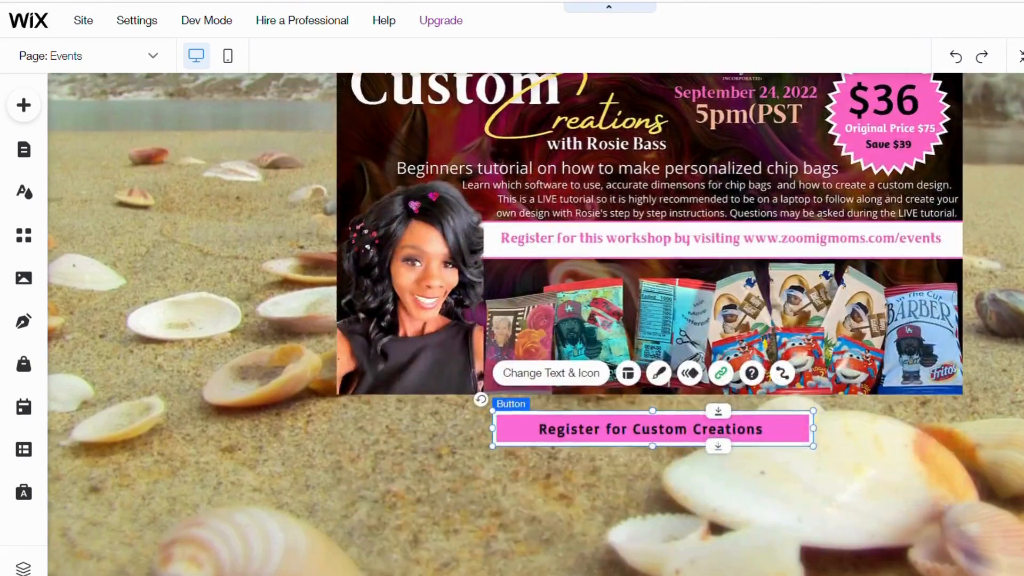
pyautogui.scroll(5, 536, 318)
pyautogui.scroll(3, 533, 320)
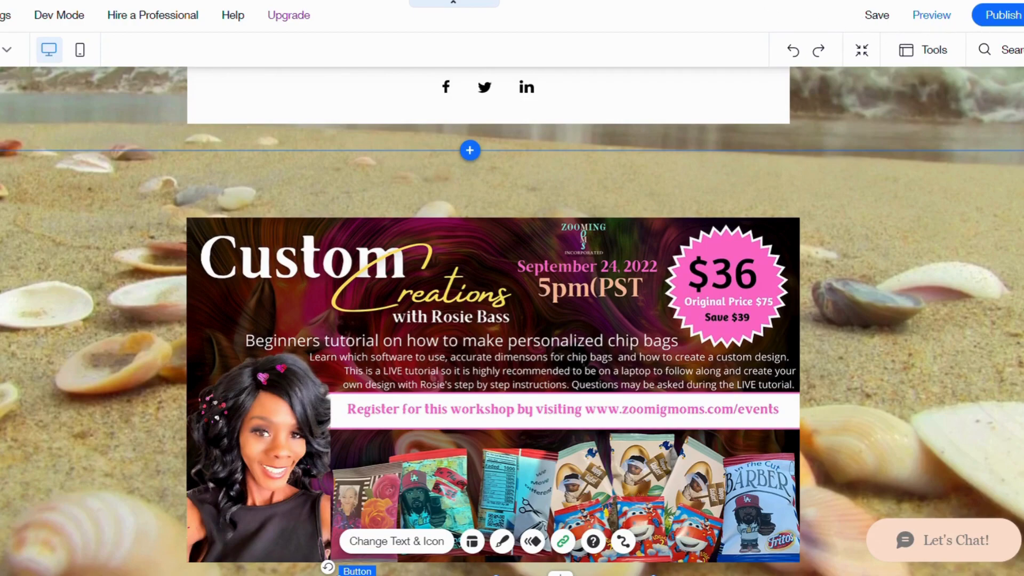
# Step: Publish the site and open the Events page of the live site
pyautogui.click(998, 15)
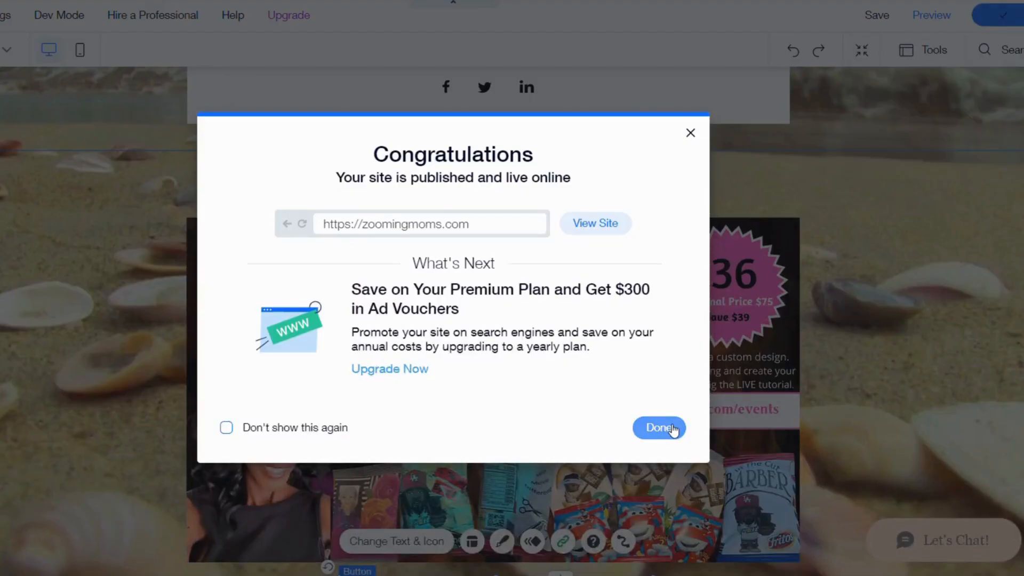
pyautogui.click(610, 218)
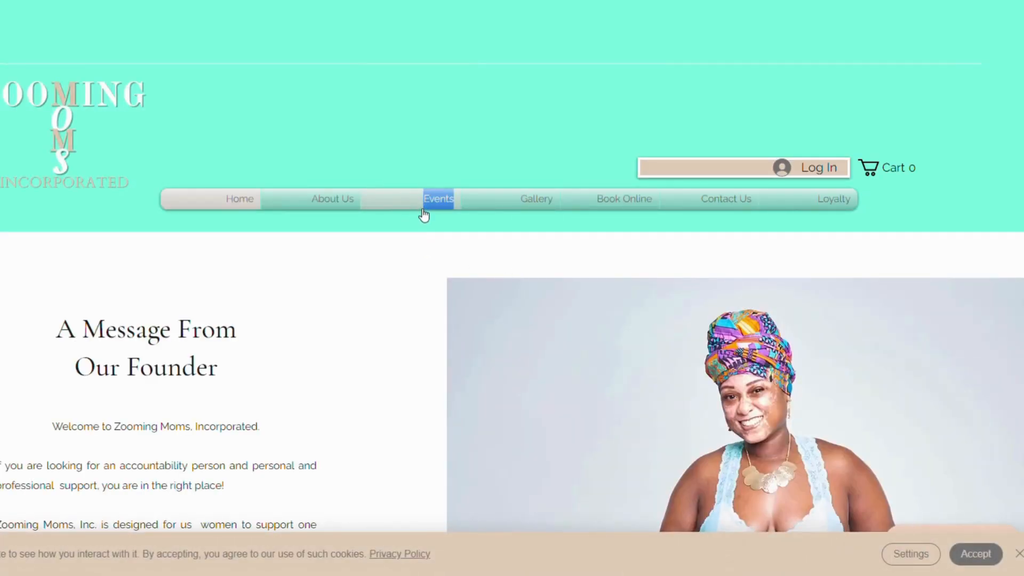
pyautogui.click(423, 210)
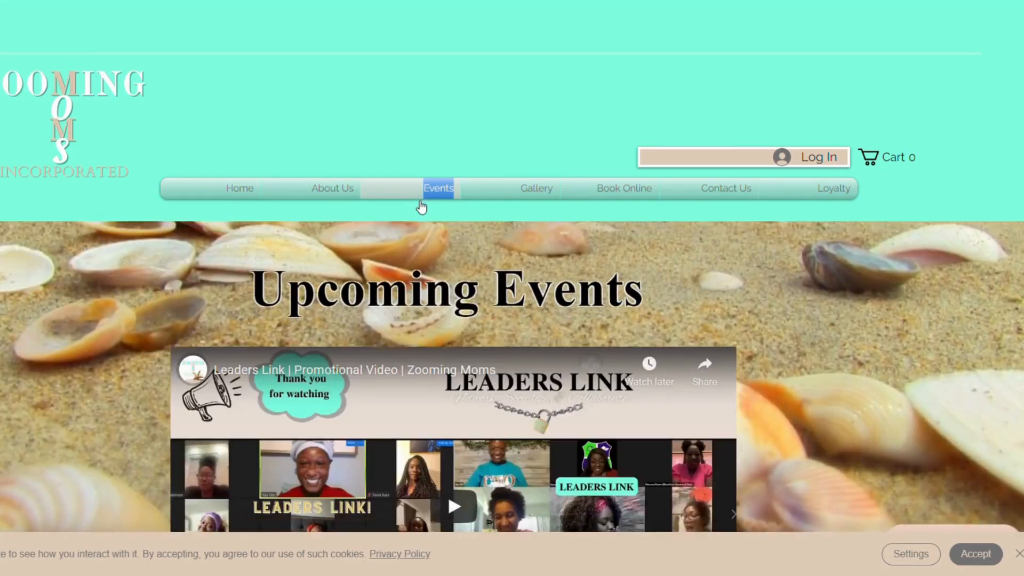
# Step: Find the Register for Custom Creations button on the live Events page and follow its link to the PayPal cart
pyautogui.scroll(-4, 423, 209)
pyautogui.scroll(-20, 423, 209)
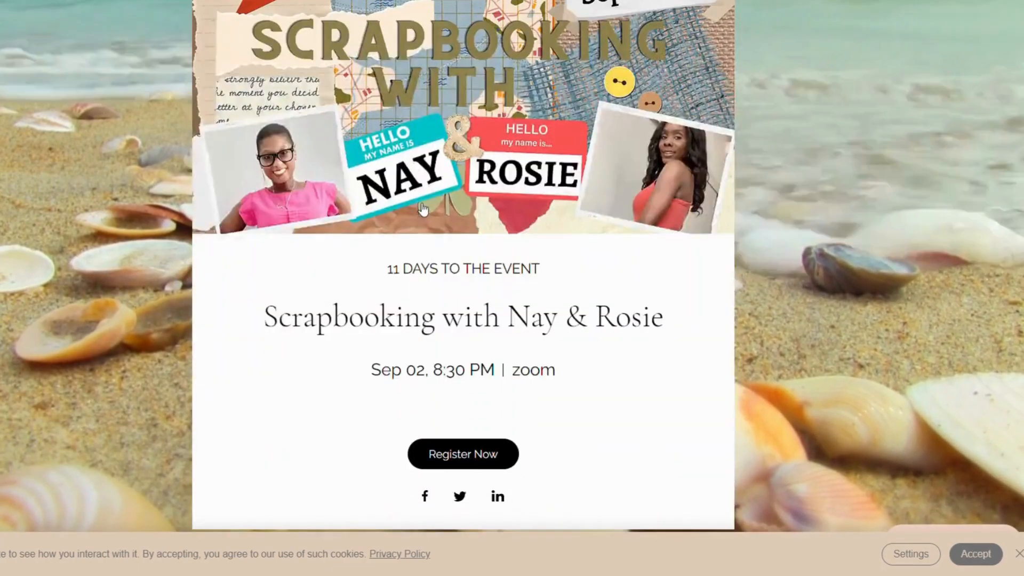
pyautogui.scroll(-3, 423, 210)
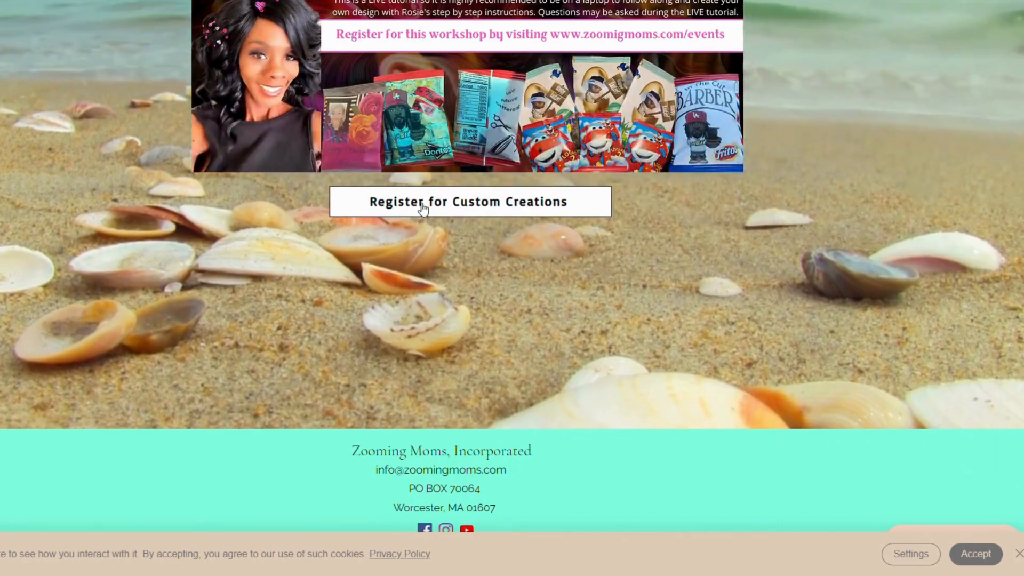
pyautogui.click(423, 208)
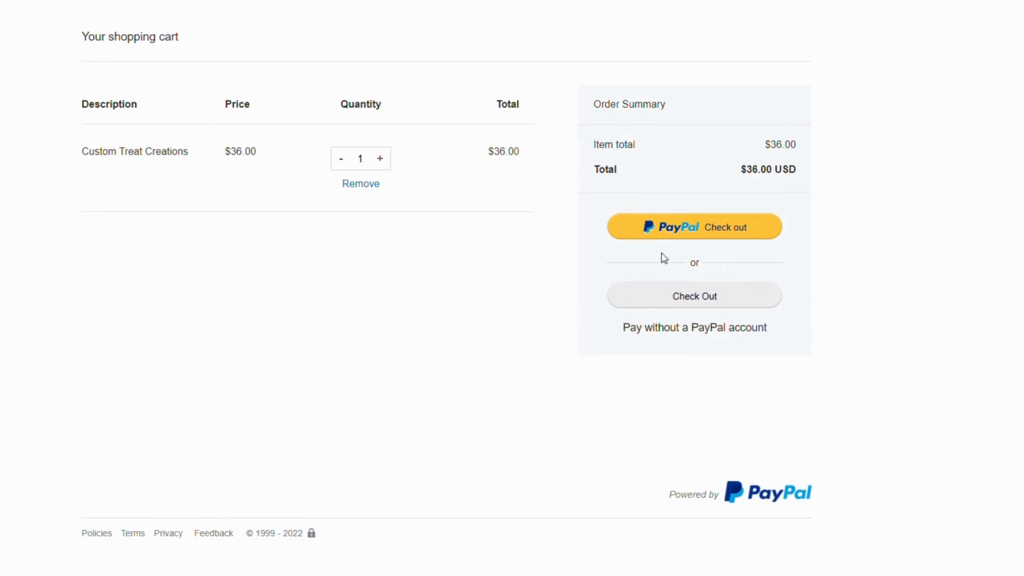
# Step: Open the checkout without a PayPal account and look through the guest payment form
pyautogui.click(664, 300)
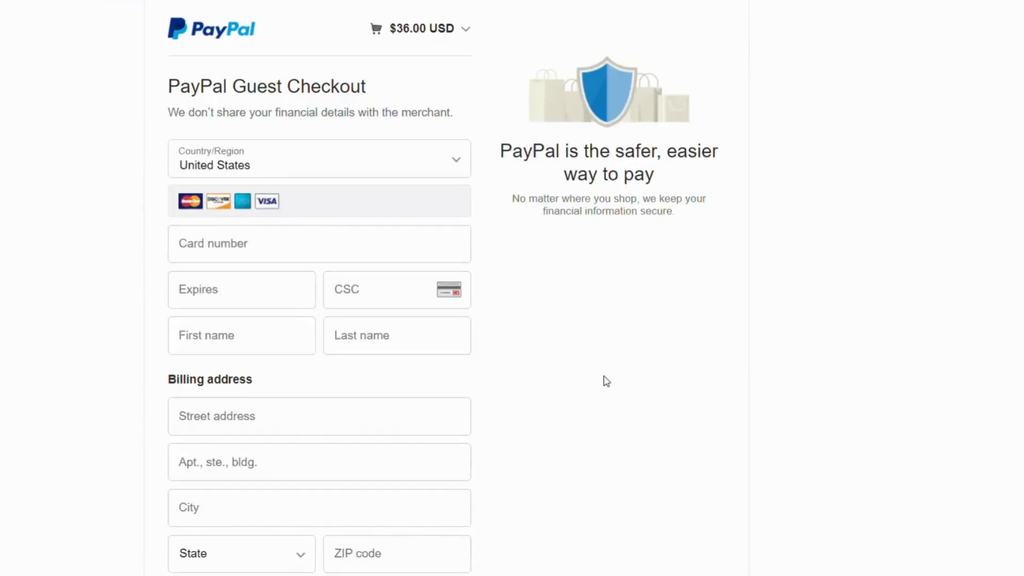
pyautogui.scroll(-5, 389, 261)
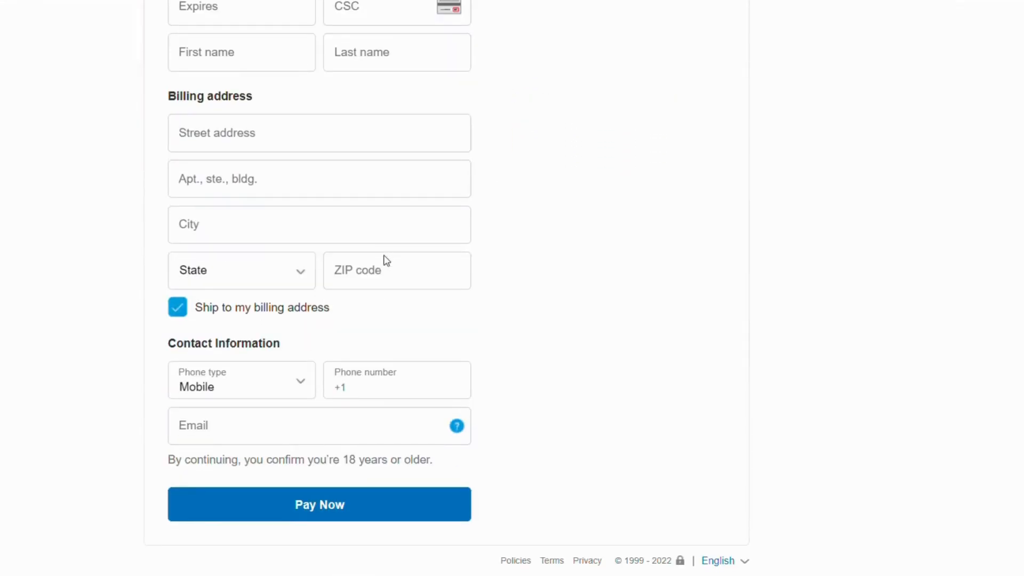
pyautogui.scroll(7, 387, 260)
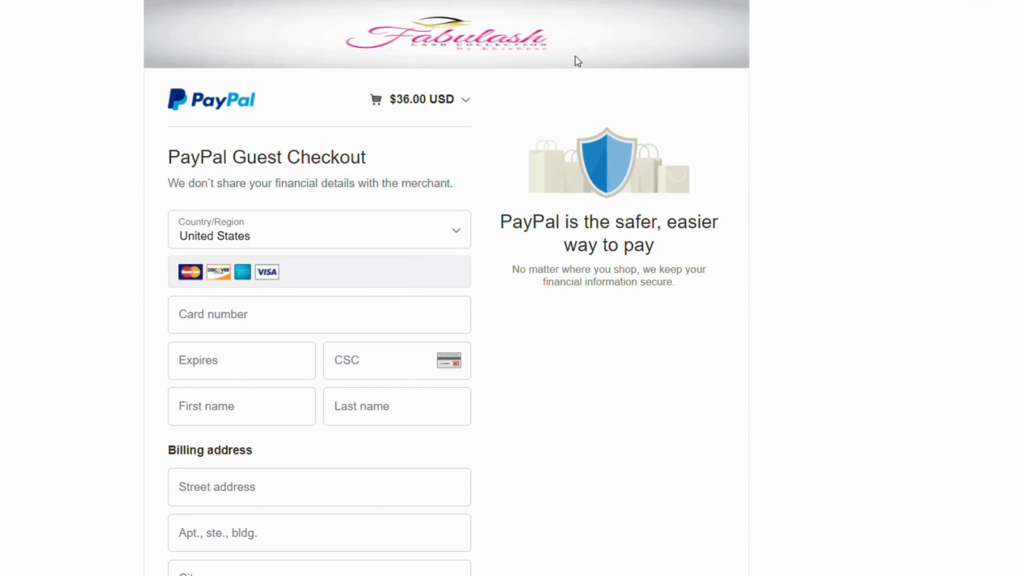